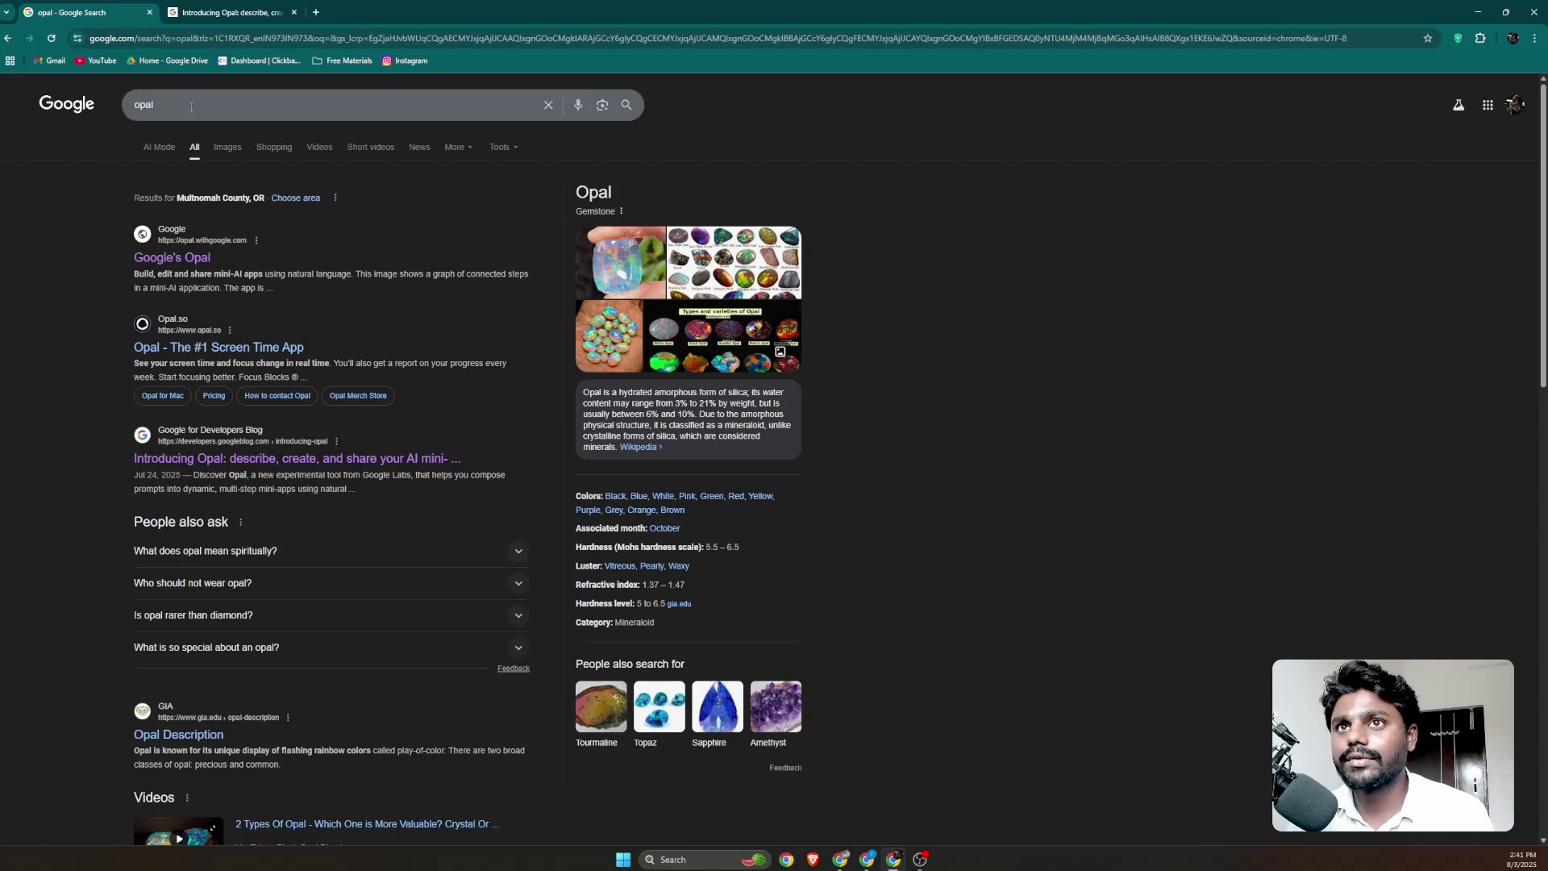
# Open Google's Opal from the search results and remix the Blog Post Writer app from its gallery.
pyautogui.click(200, 260)
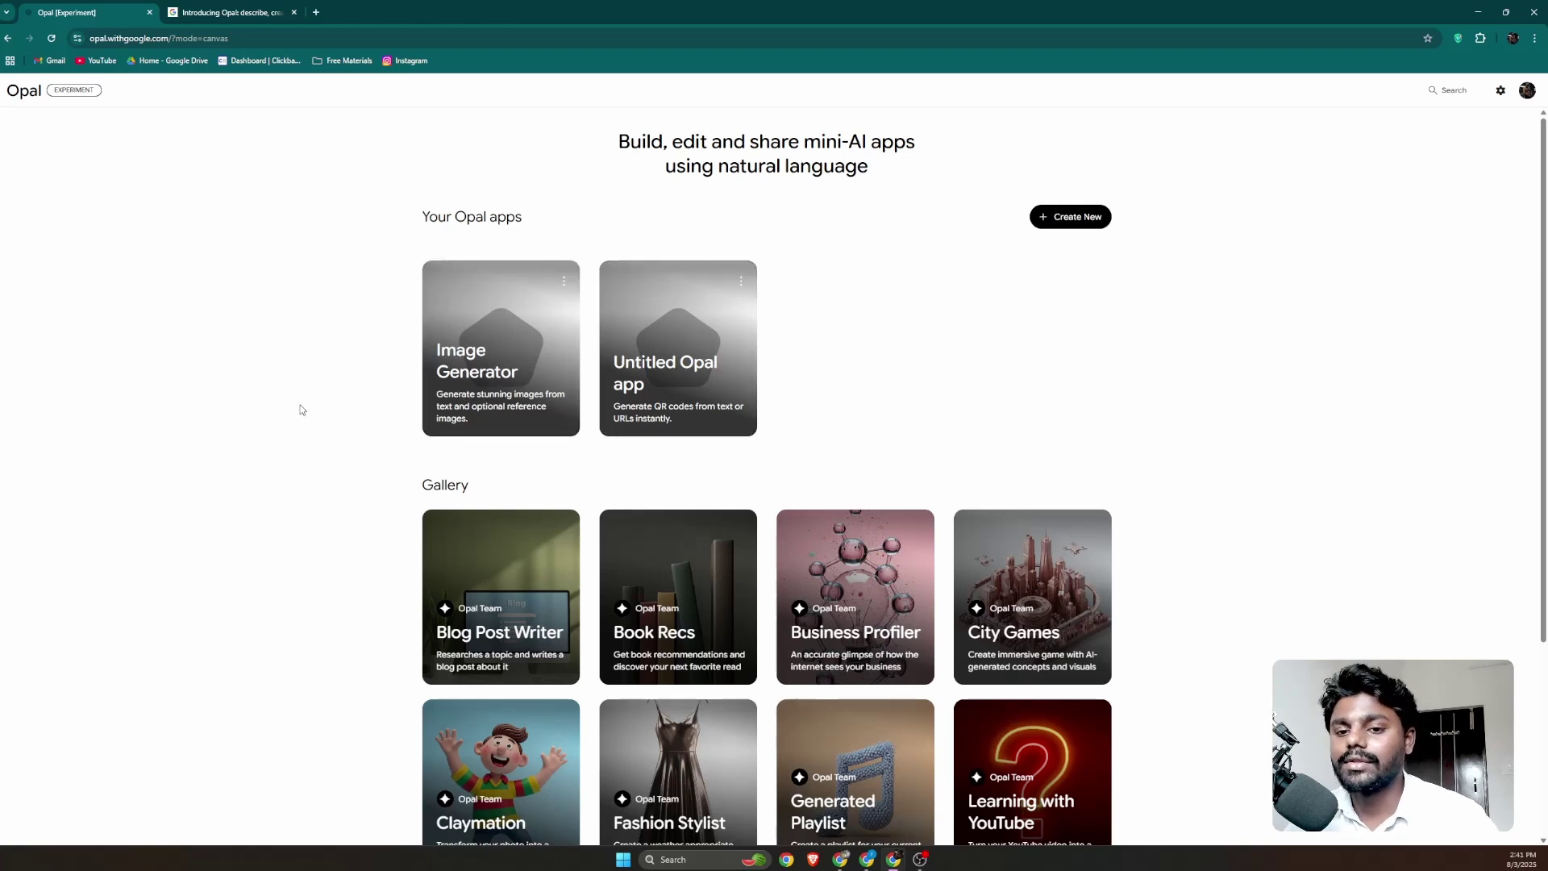
pyautogui.scroll(-1, 771, 456)
pyautogui.scroll(-3, 451, 338)
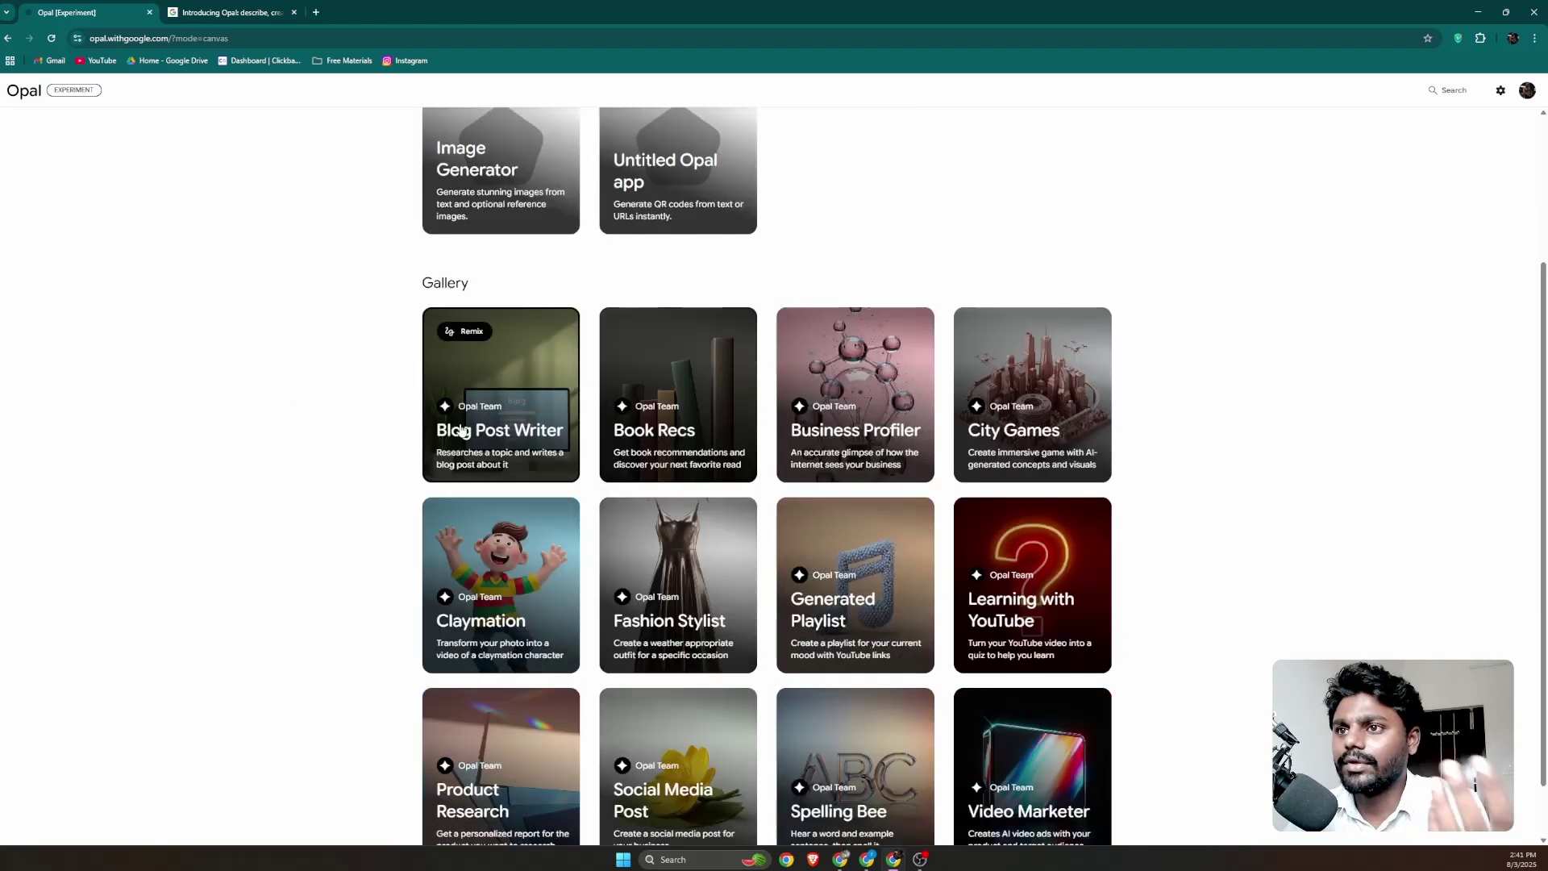
pyautogui.scroll(-1, 417, 329)
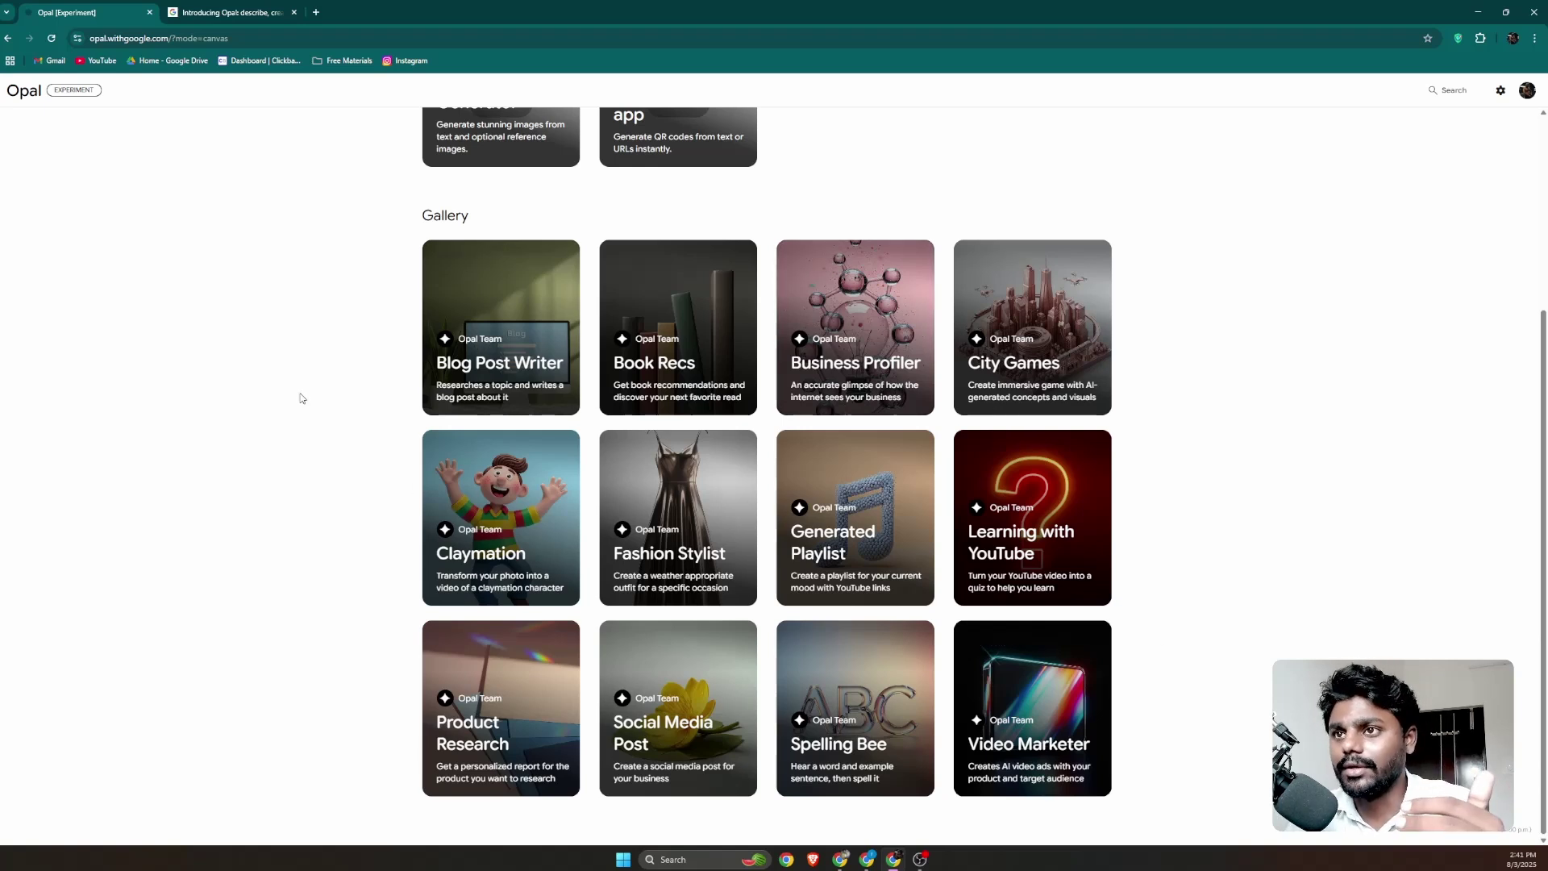
pyautogui.click(495, 344)
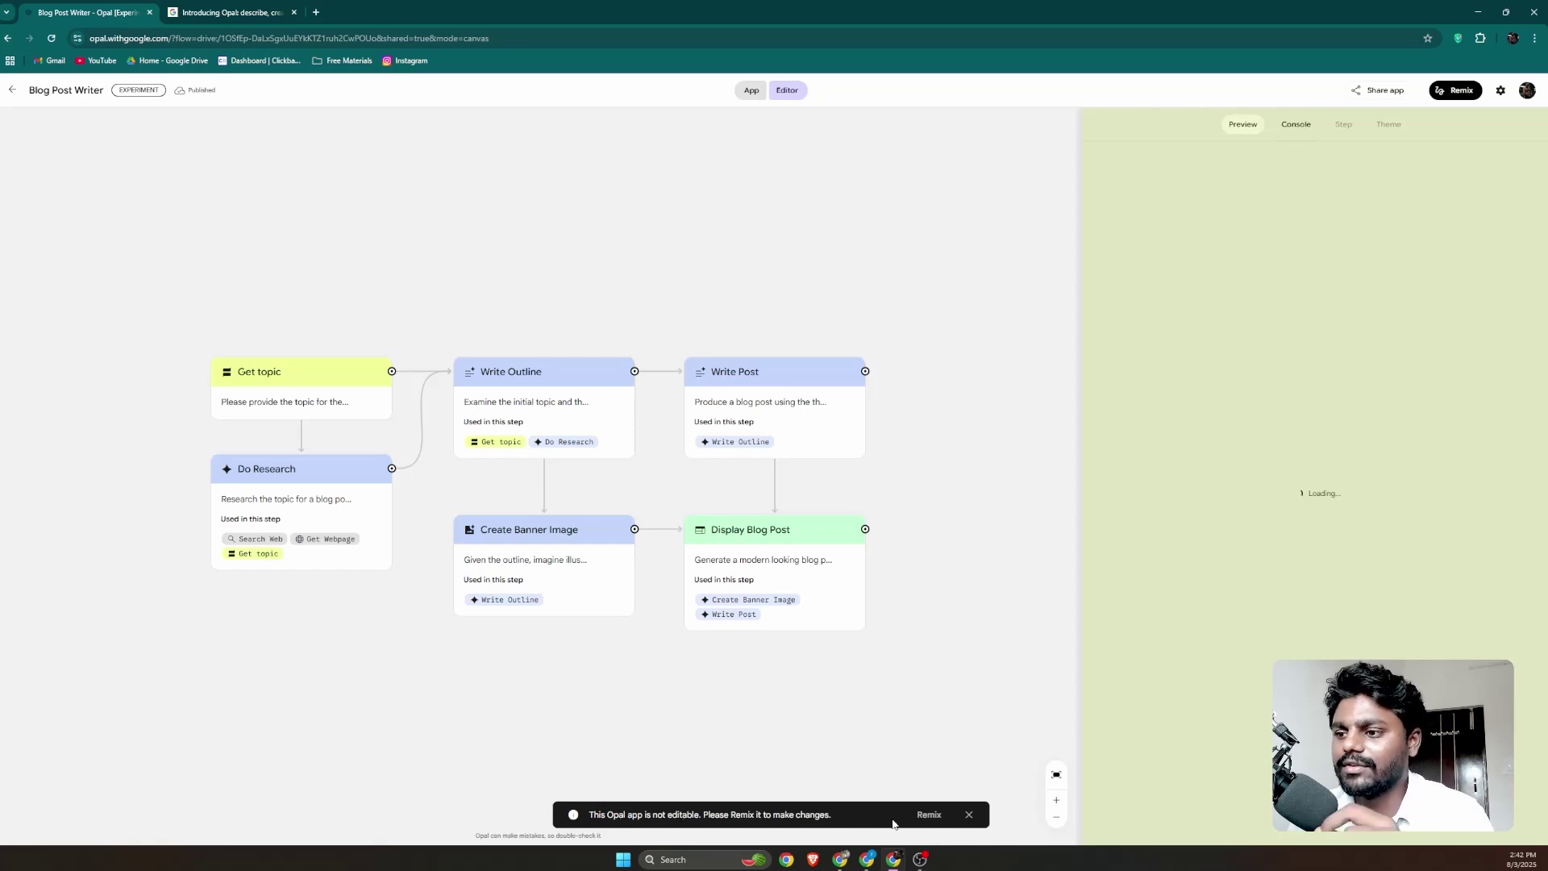
pyautogui.click(927, 815)
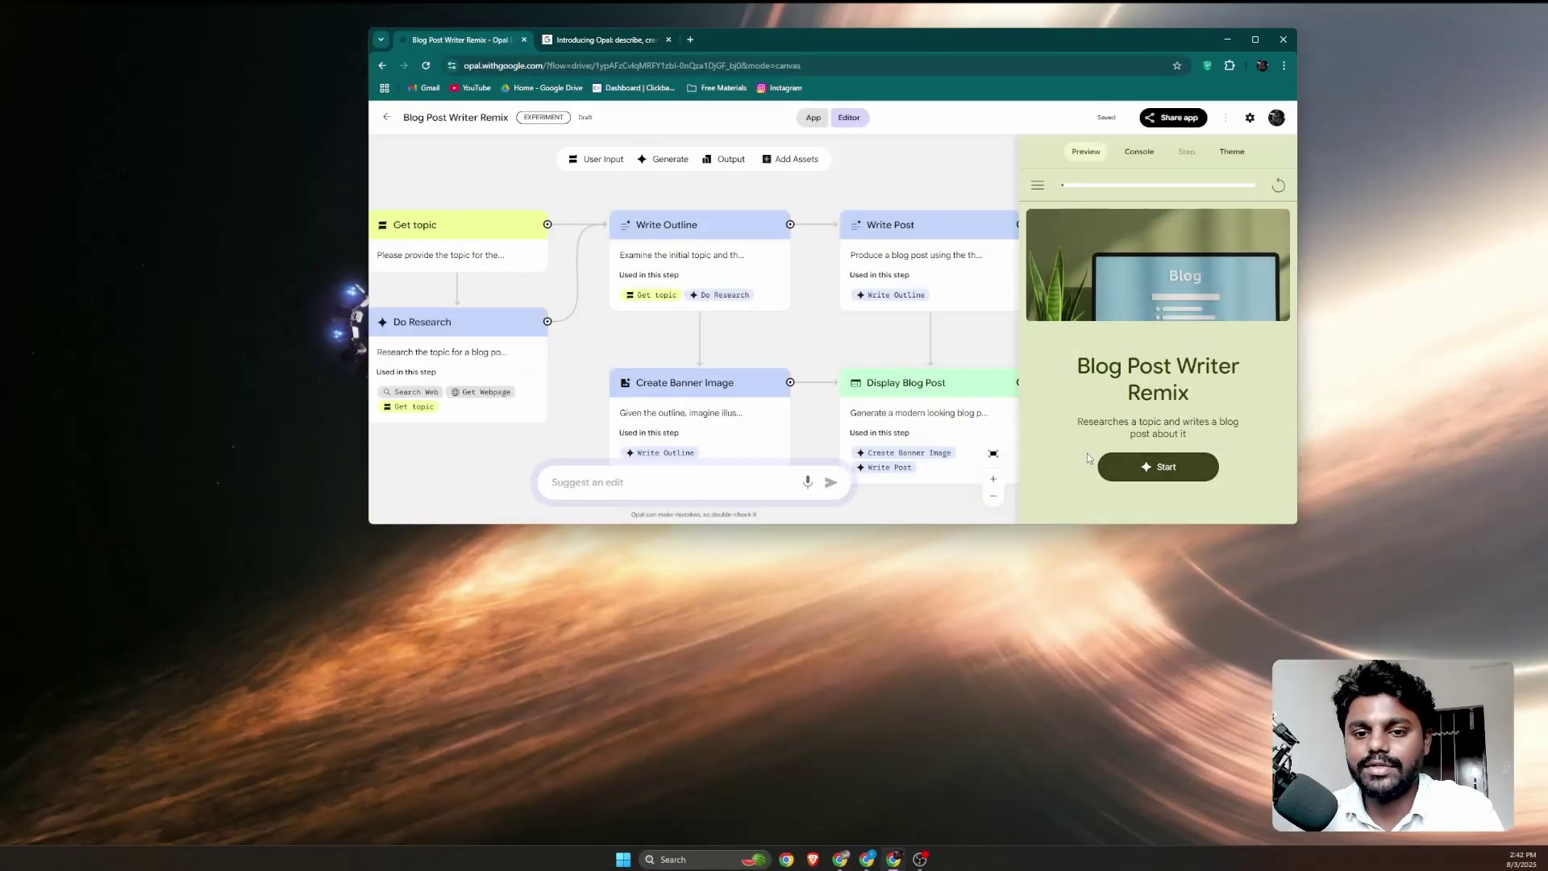
# Run the Blog Post Writer Remix in the maximized window with the topic "best dog foods in winter".
pyautogui.click(1174, 472)
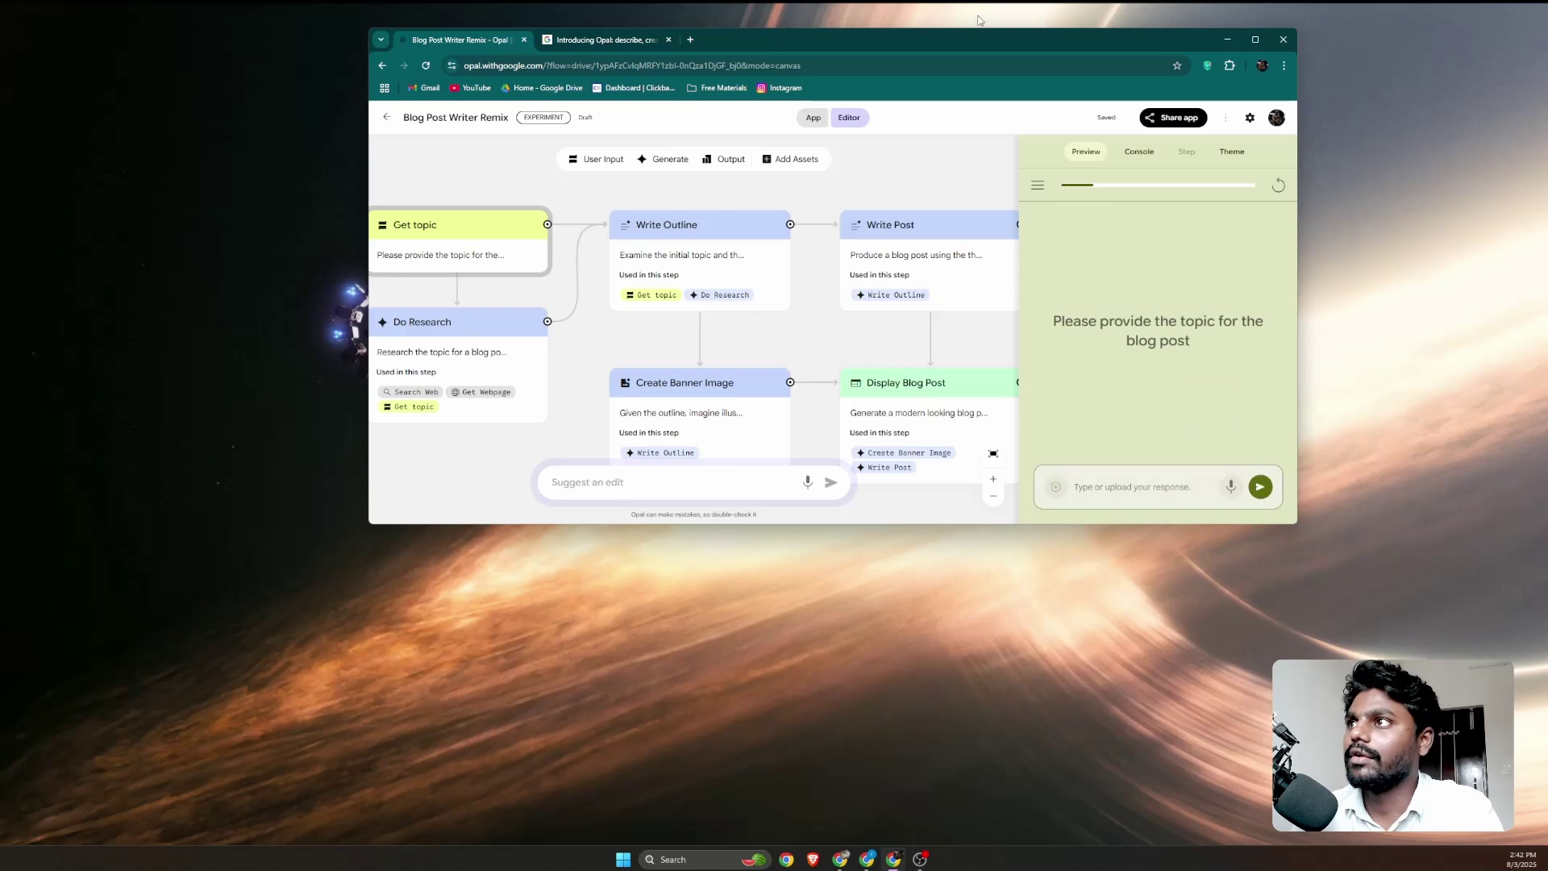
pyautogui.doubleClick(969, 44)
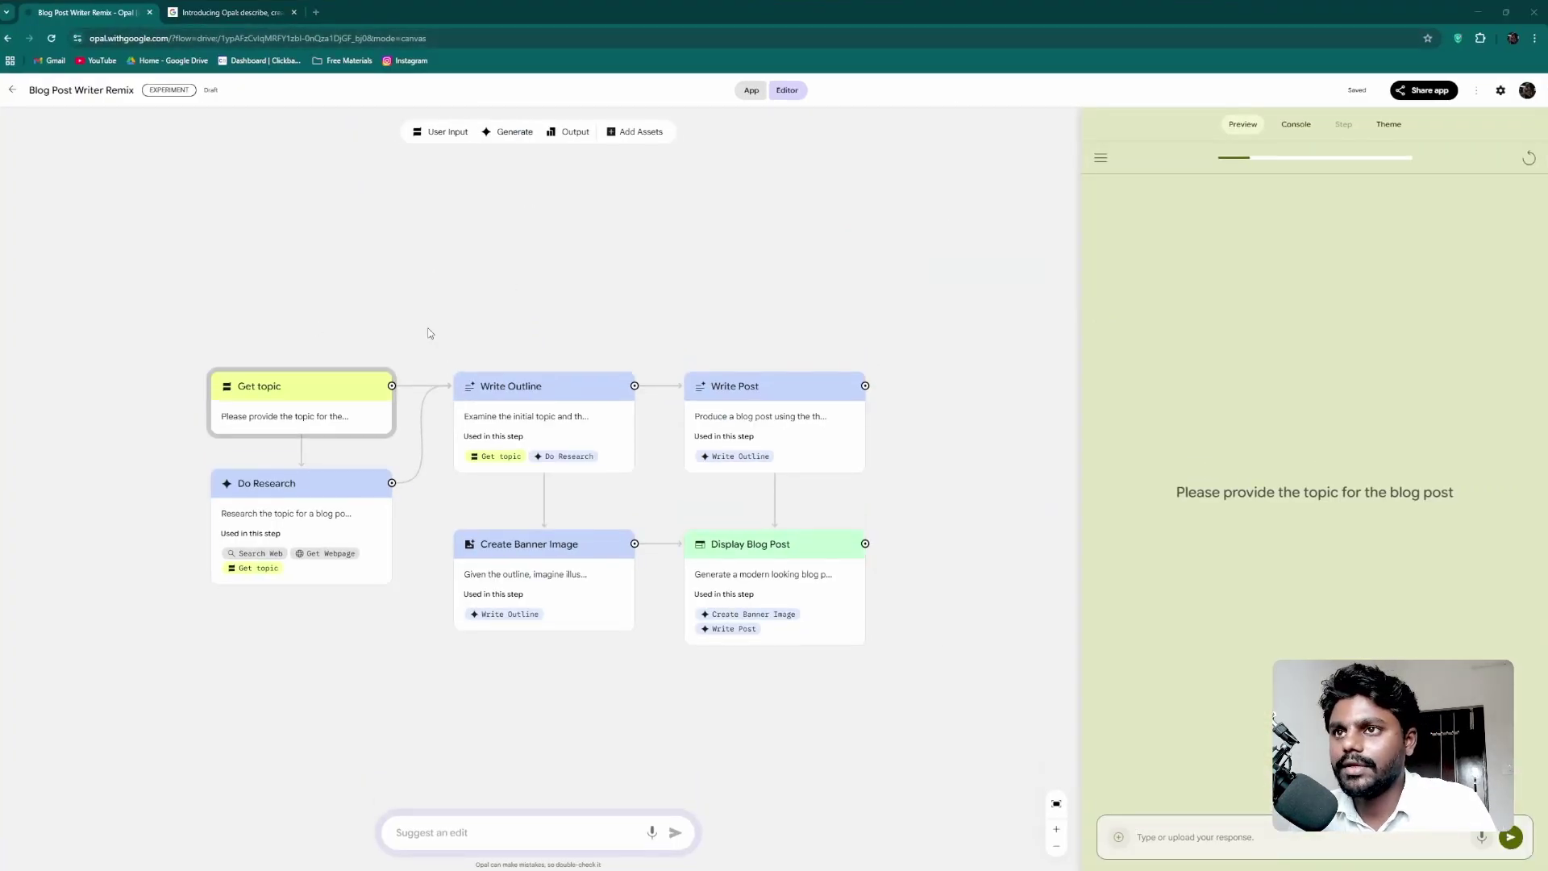
pyautogui.scroll(-3, 430, 332)
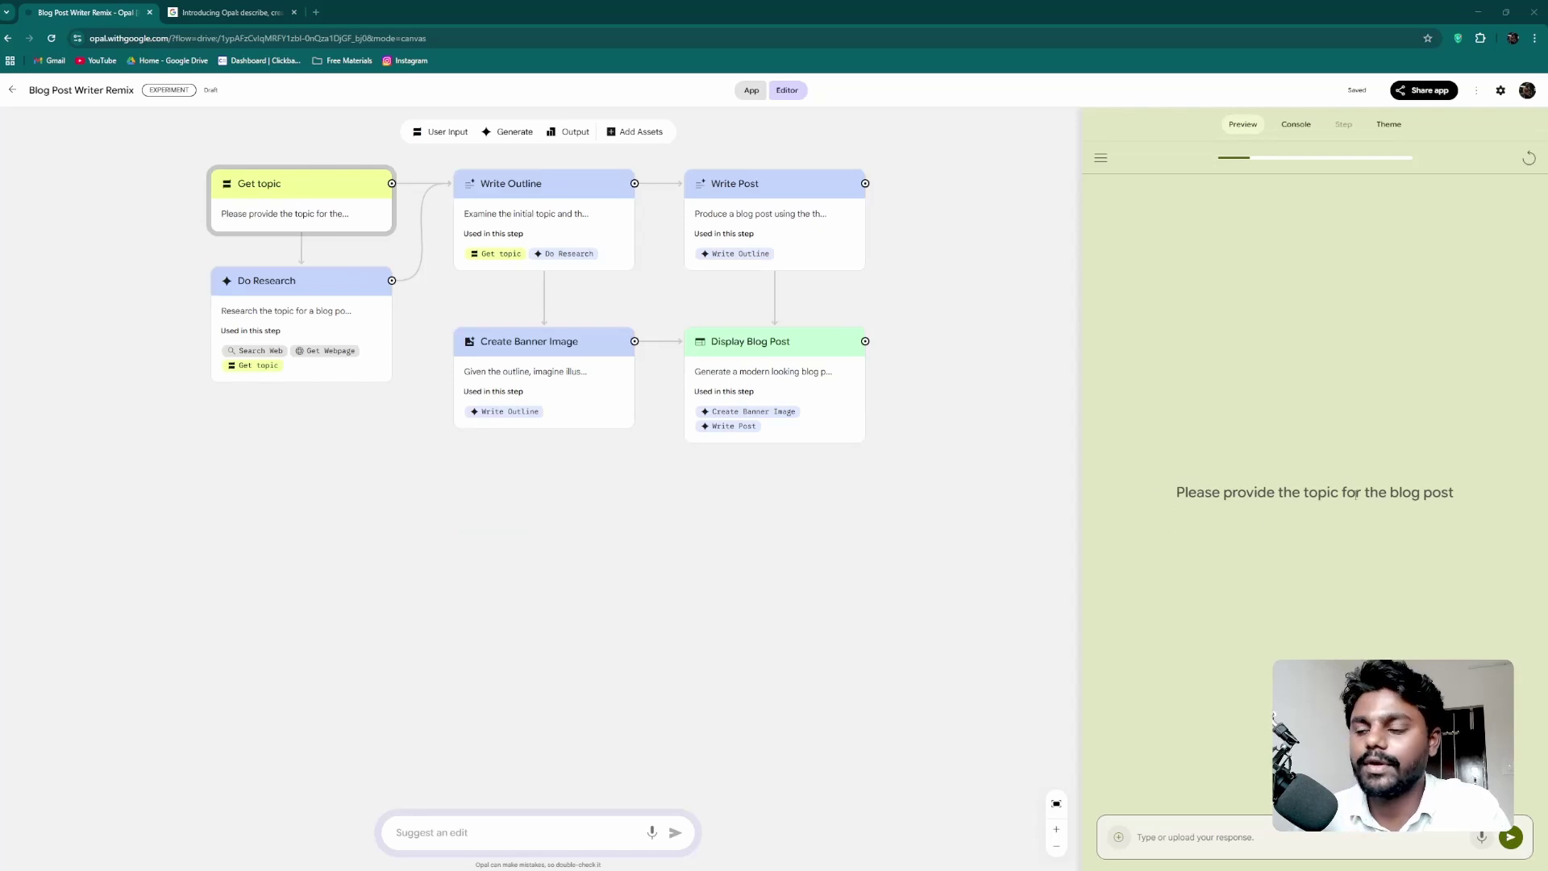
pyautogui.click(1207, 841)
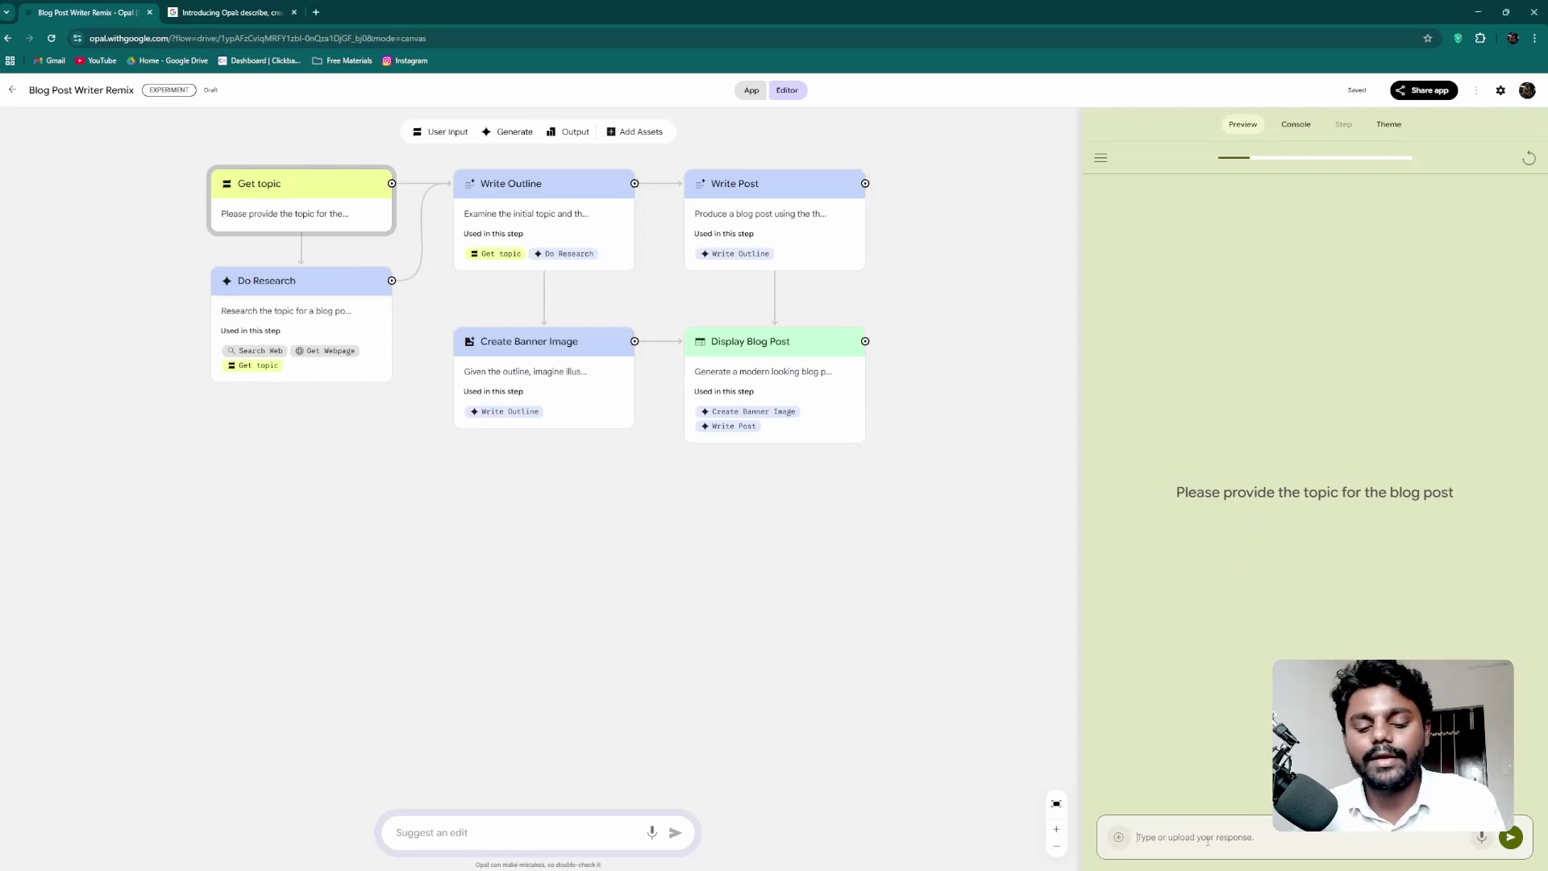
pyautogui.write('best dog foods in winter')
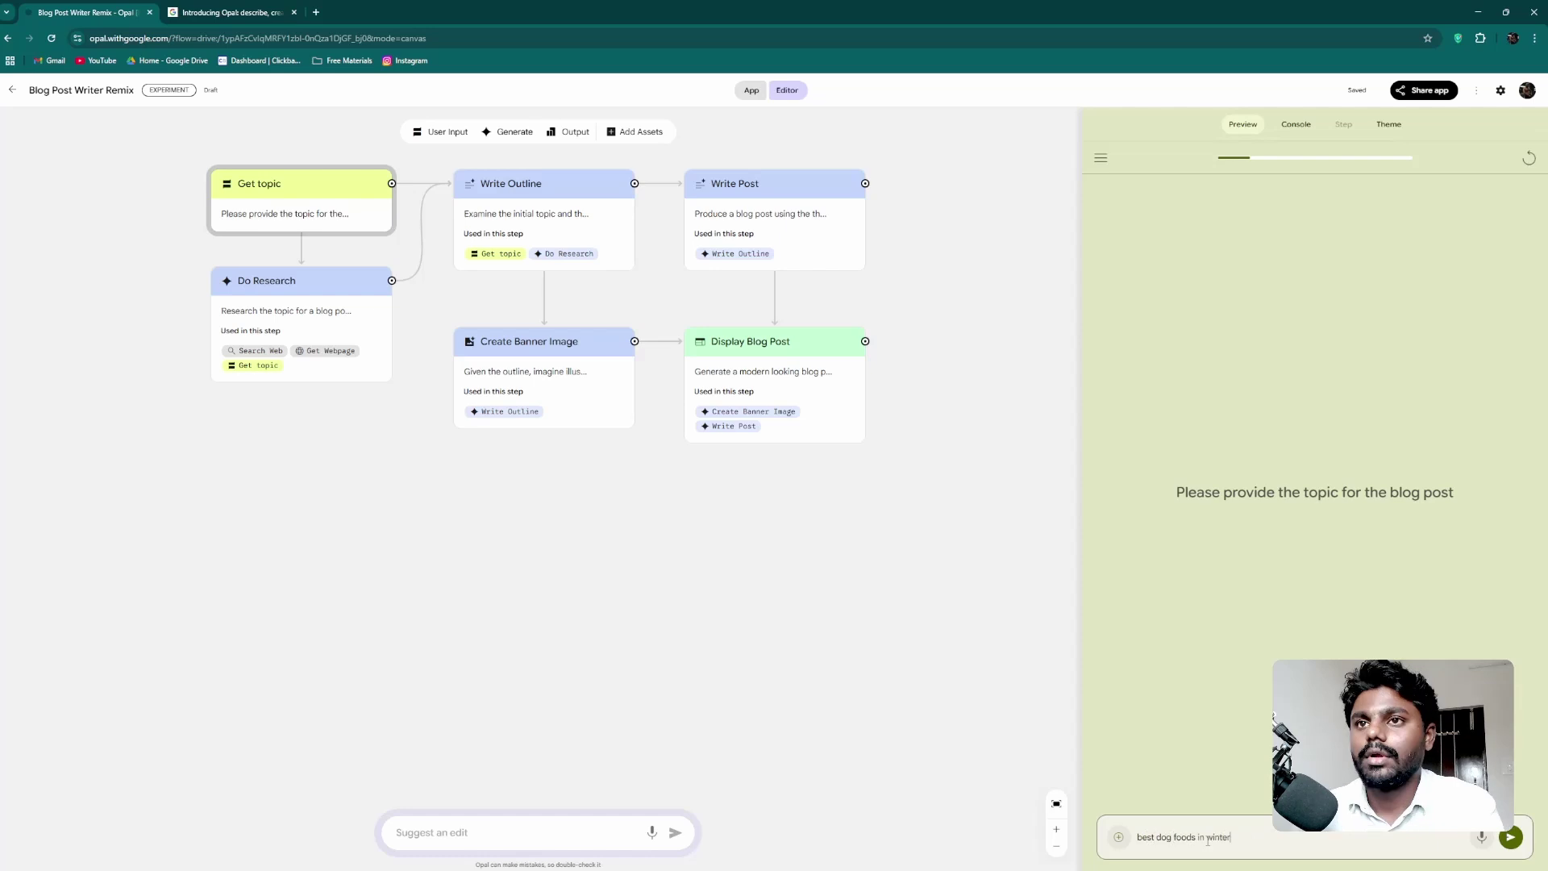
pyautogui.press('Return')
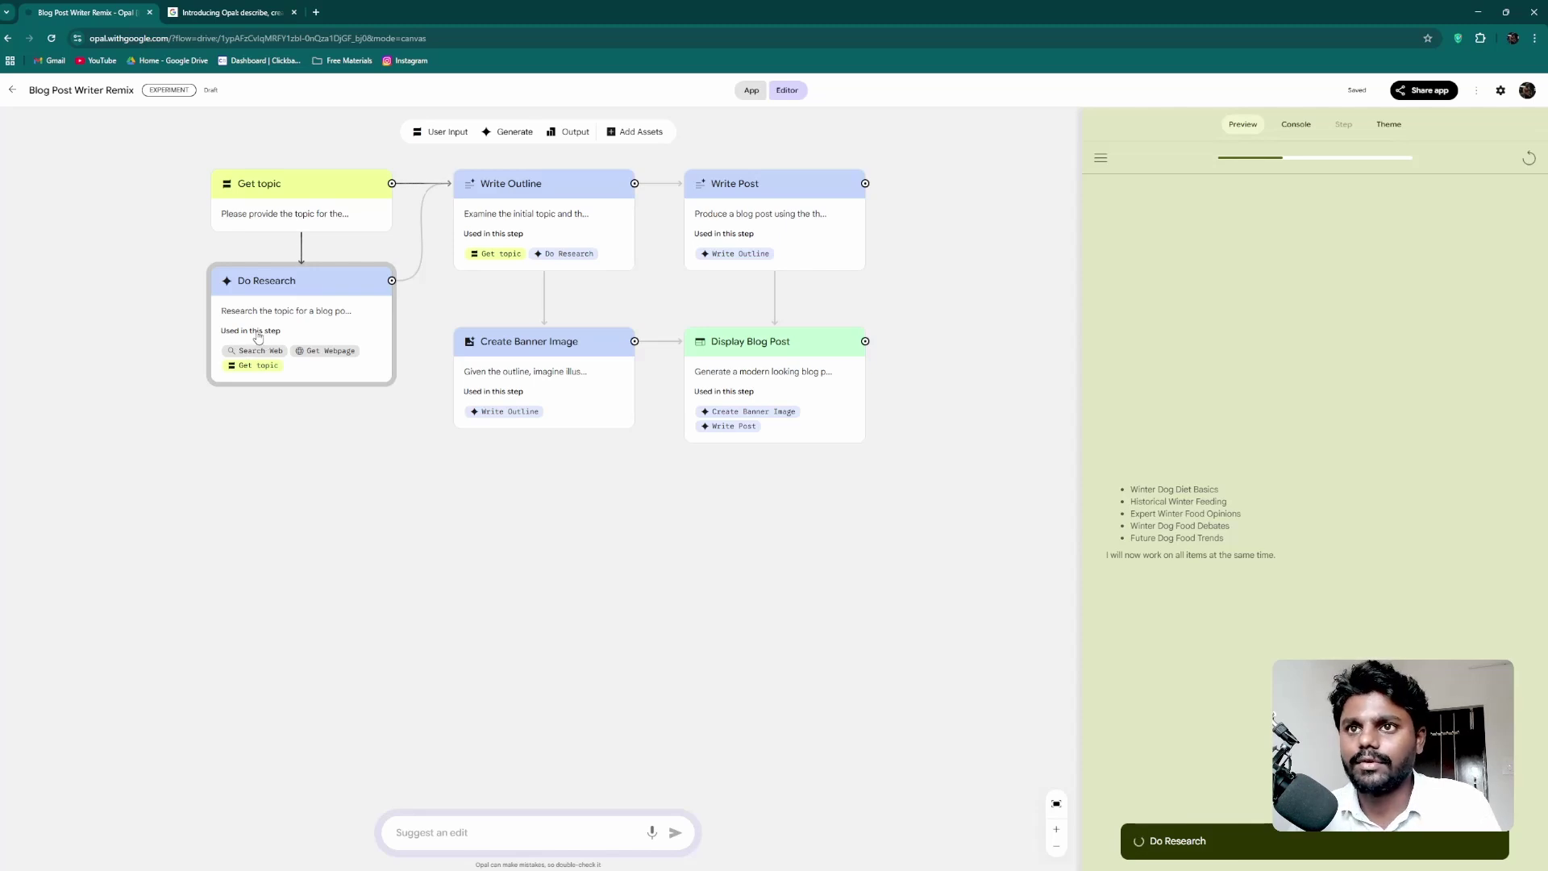
# Examine the instructions and models of the Do Research, Write Outline, Create Banner Image and Display Blog Post steps.
pyautogui.scroll(2, 242, 362)
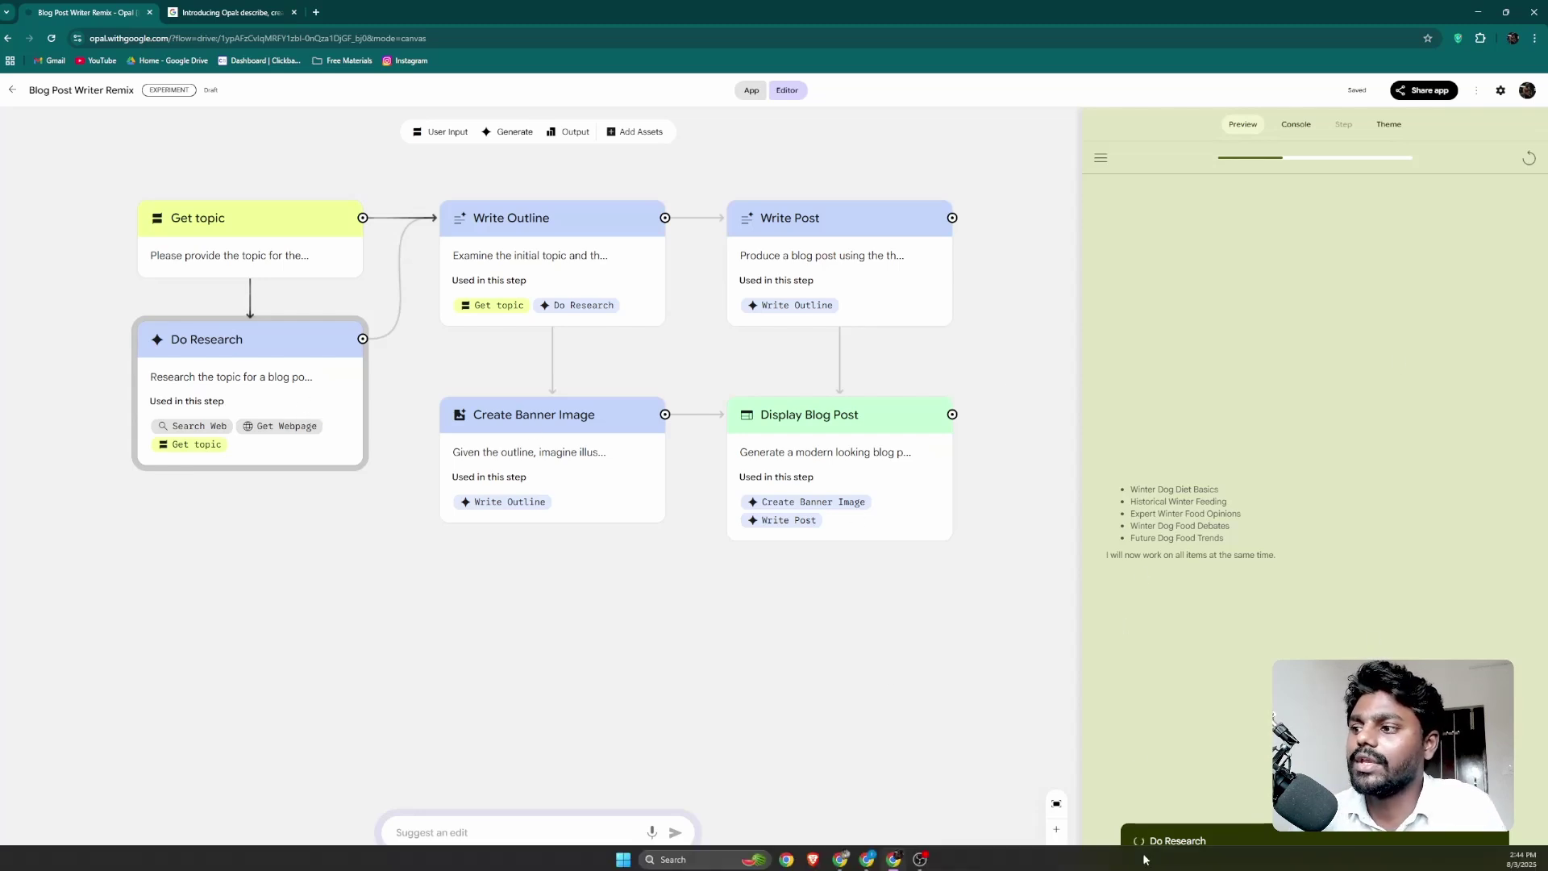
pyautogui.click(210, 362)
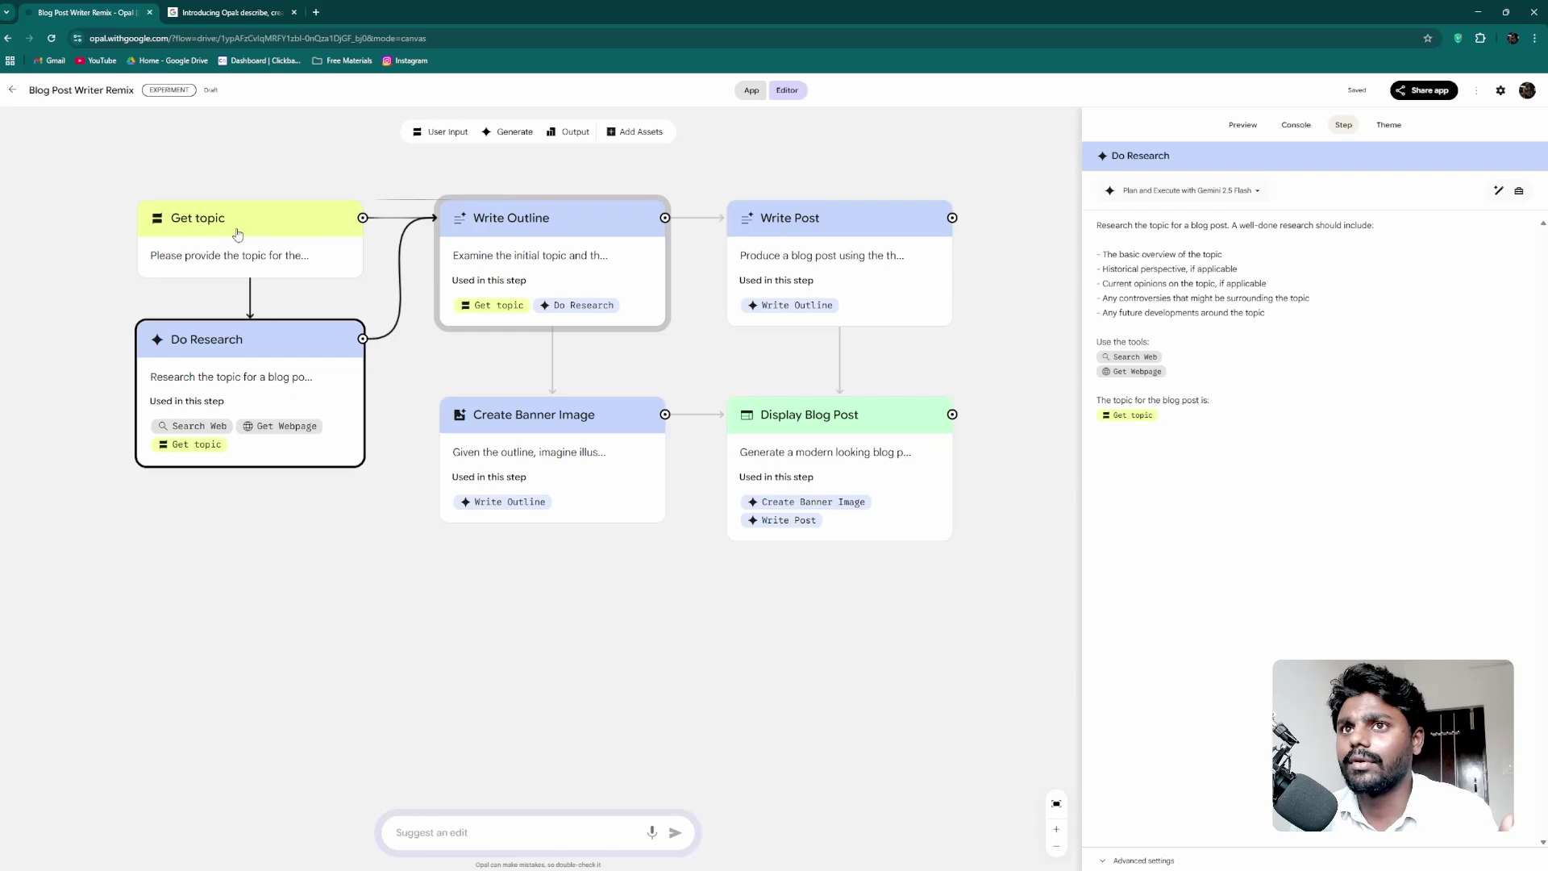
pyautogui.click(512, 250)
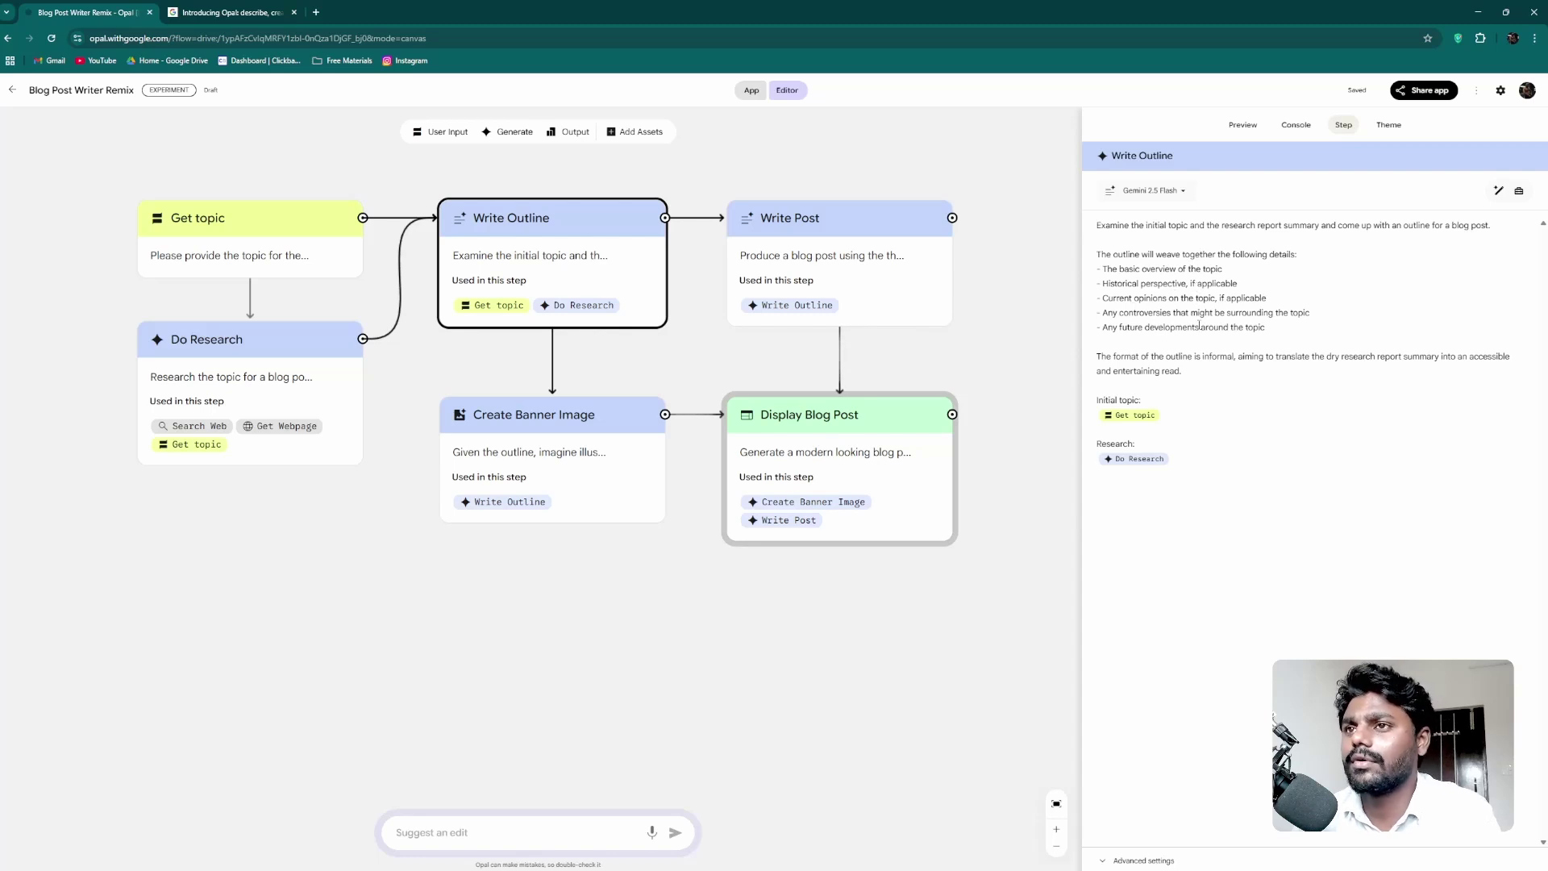
pyautogui.click(890, 427)
pyautogui.click(1242, 125)
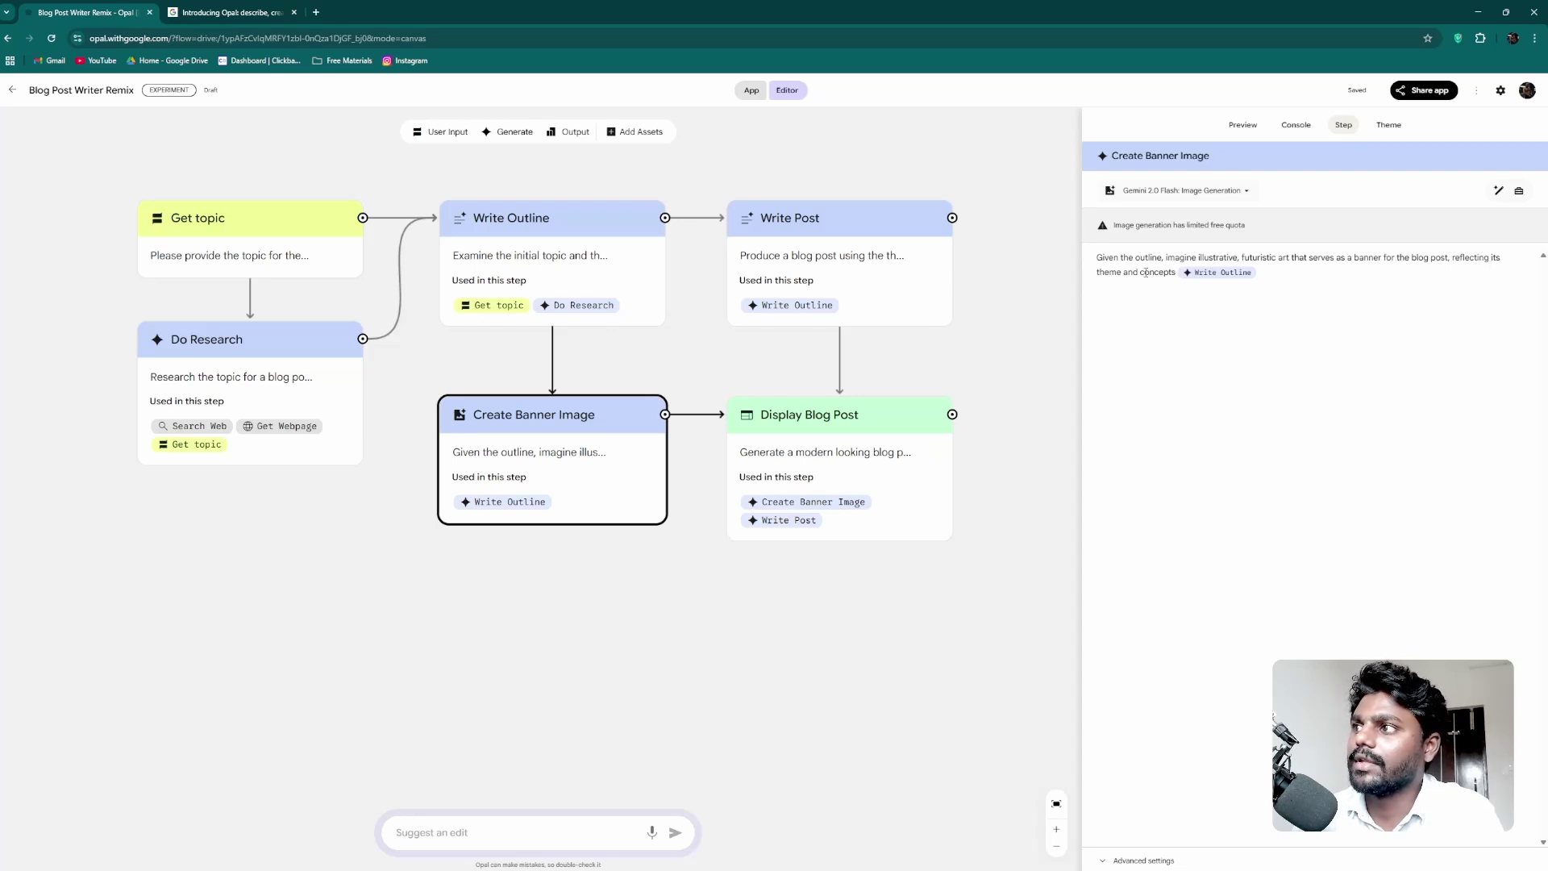
pyautogui.click(1234, 198)
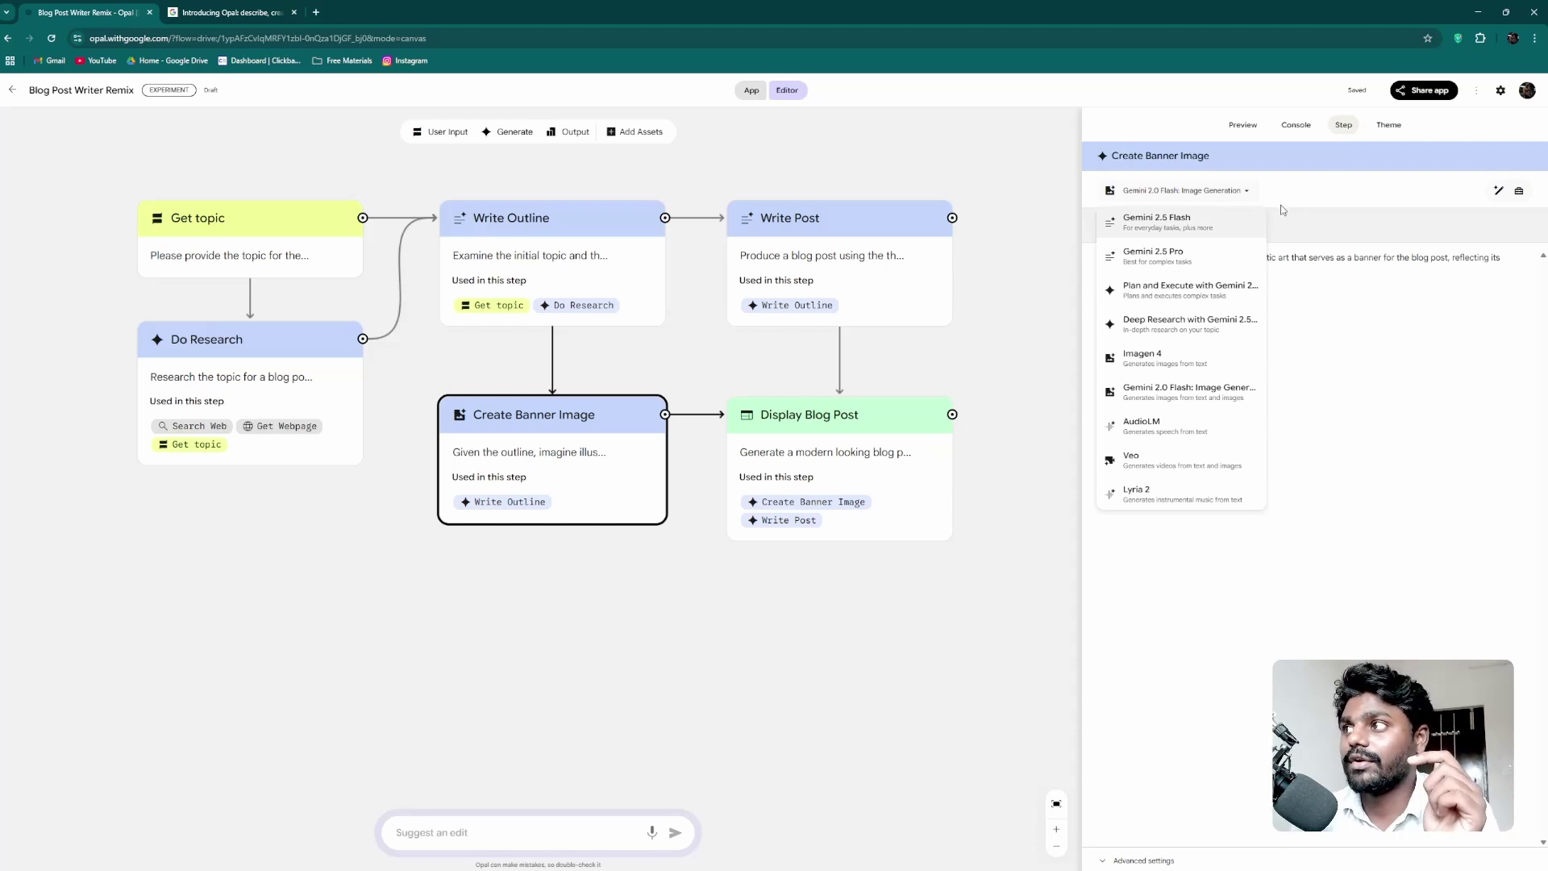
pyautogui.click(1298, 192)
pyautogui.click(839, 444)
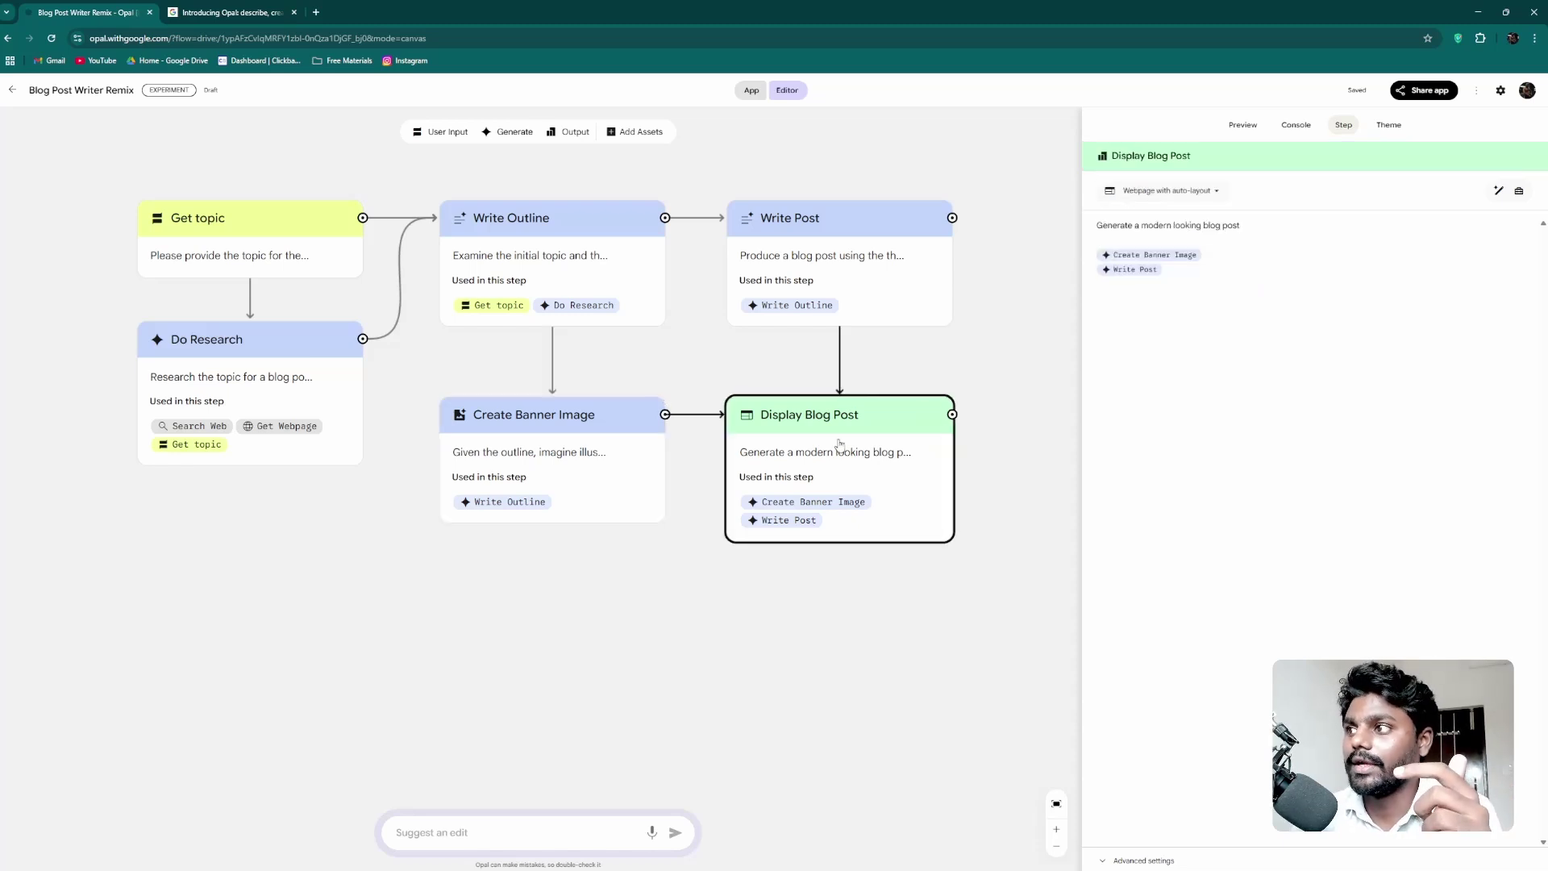
# Review the generated blog post in the app preview from beginning to end and back to its banner.
pyautogui.click(1242, 126)
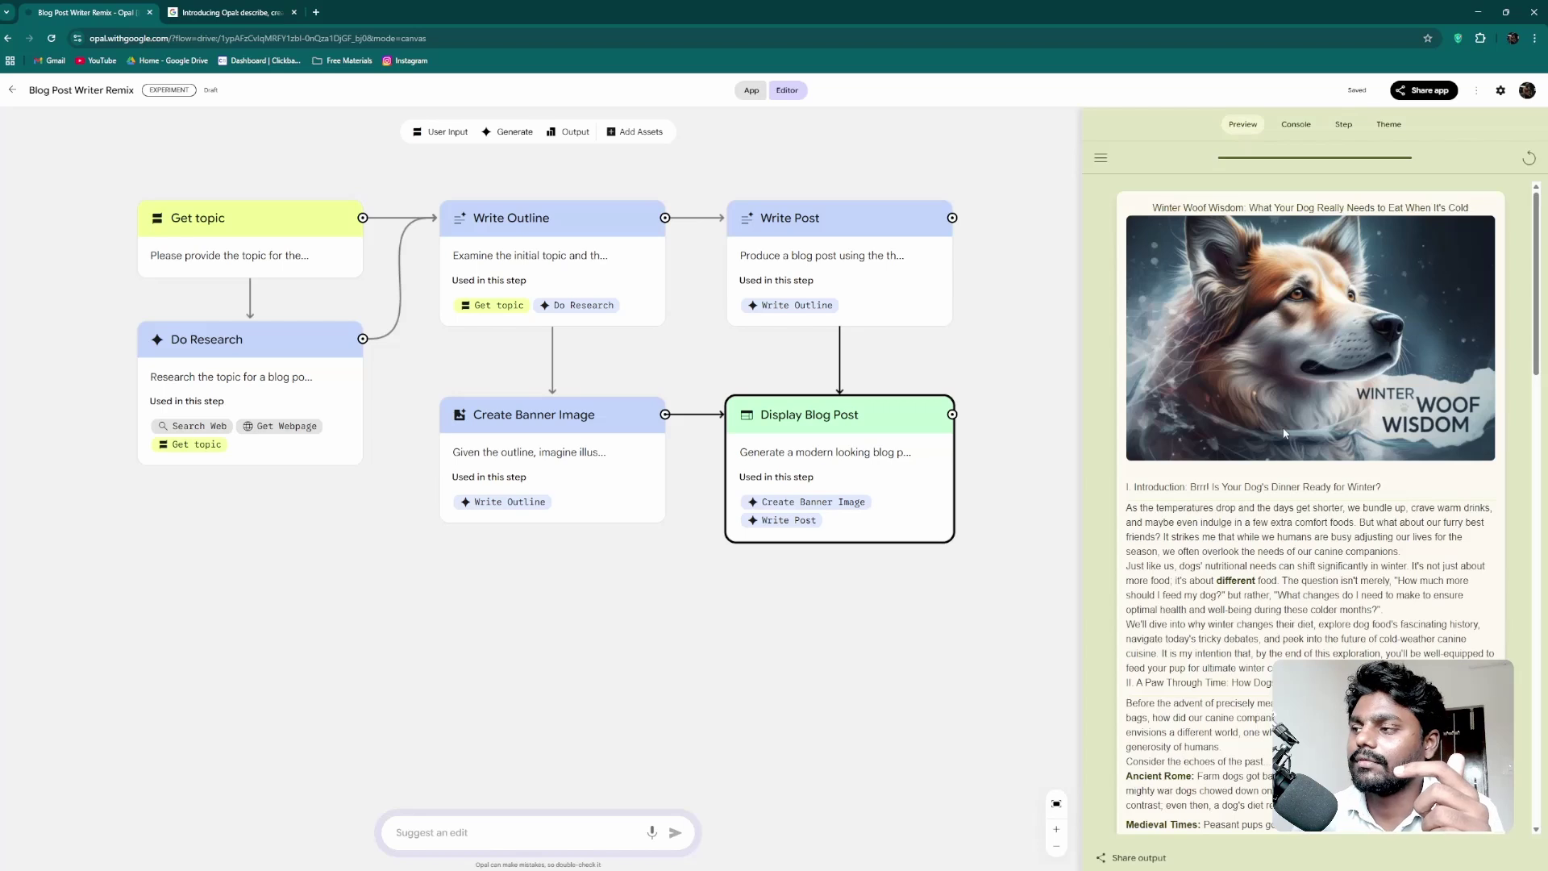
pyautogui.scroll(-15, 1285, 433)
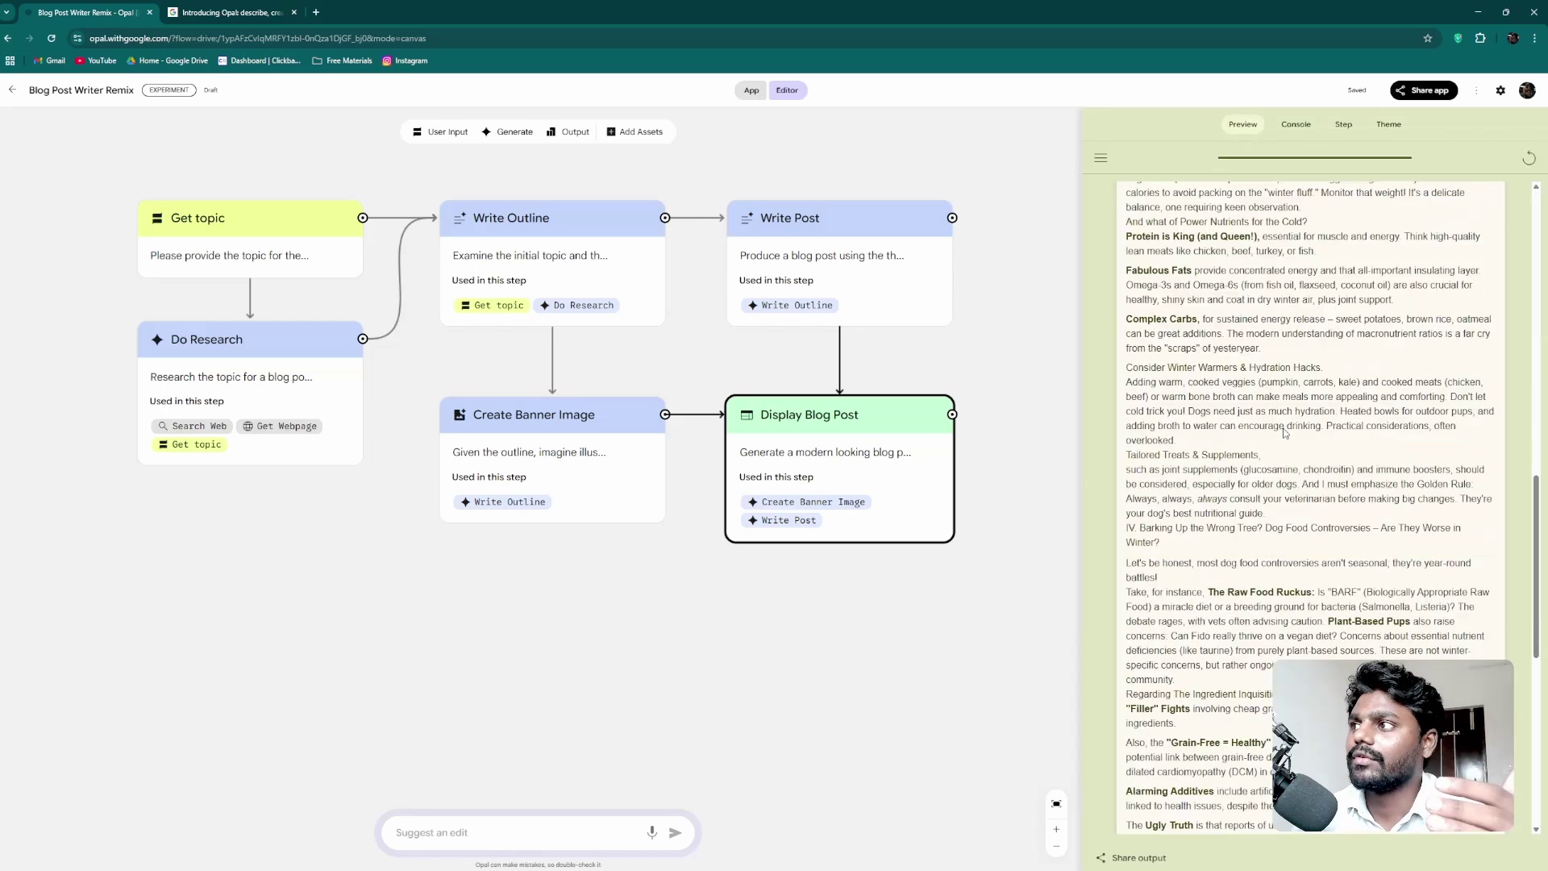
pyautogui.scroll(8, 1285, 433)
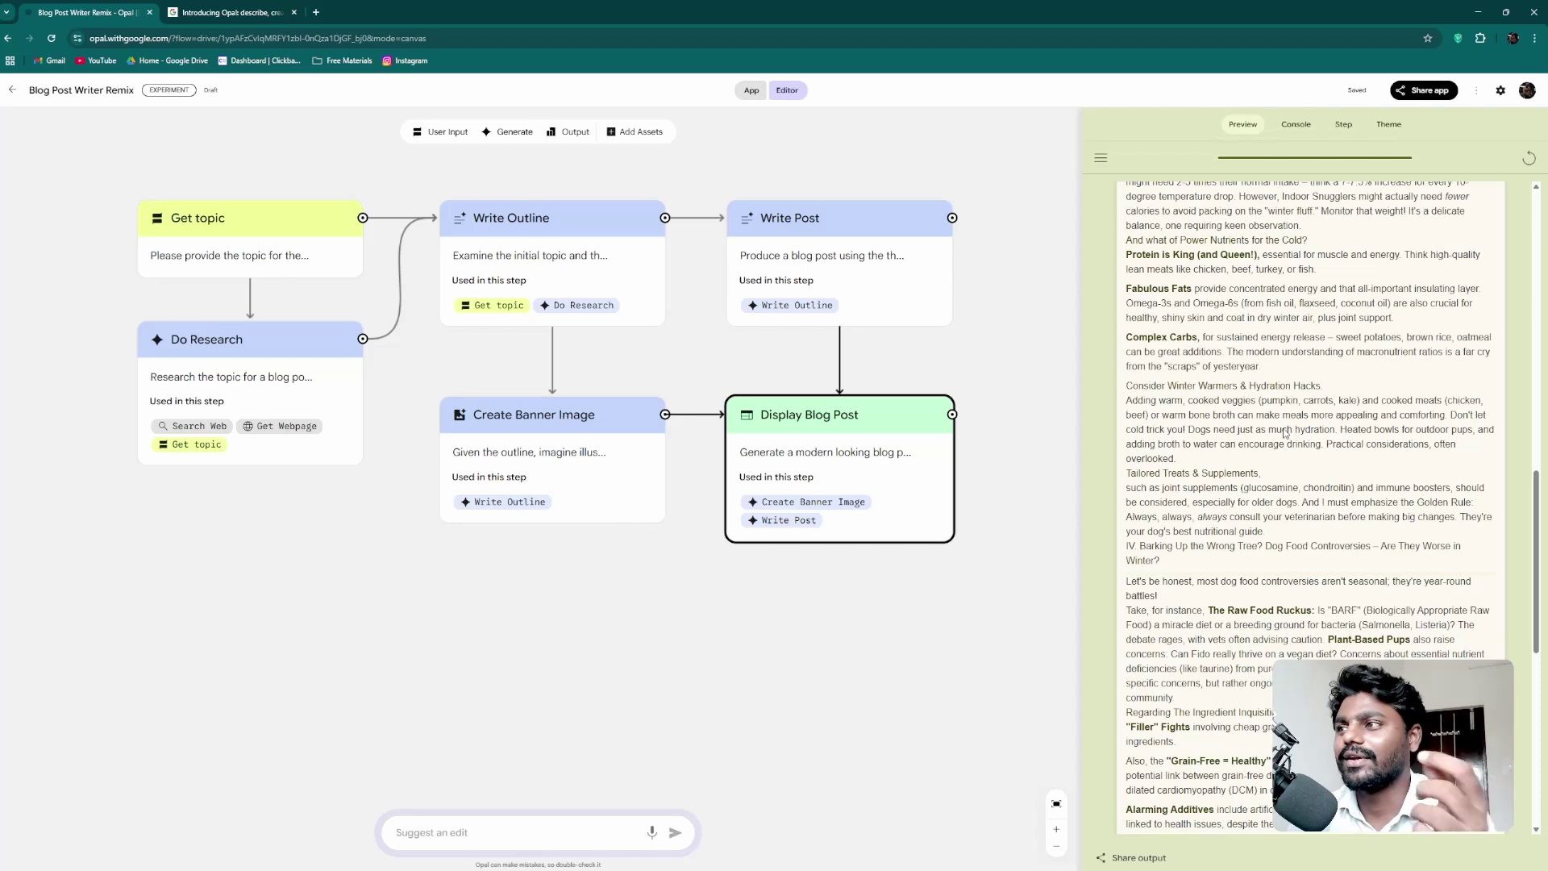
pyautogui.scroll(15, 1288, 441)
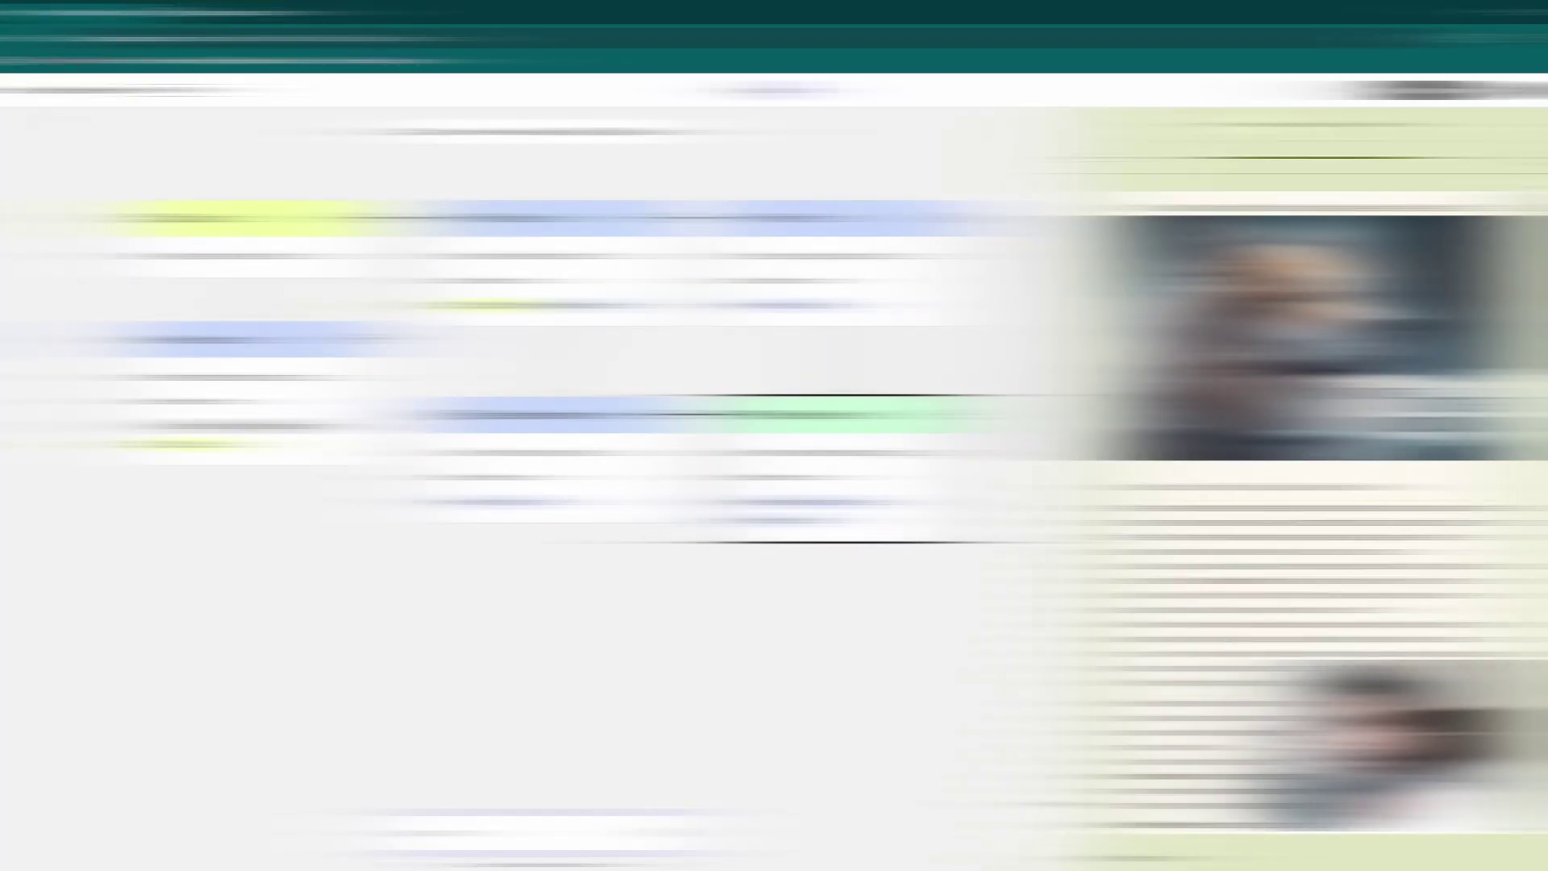
# Create a new Opal app with a User Input step that asks "Enter Your City Name" and accepts Text input.
pyautogui.click(15, 90)
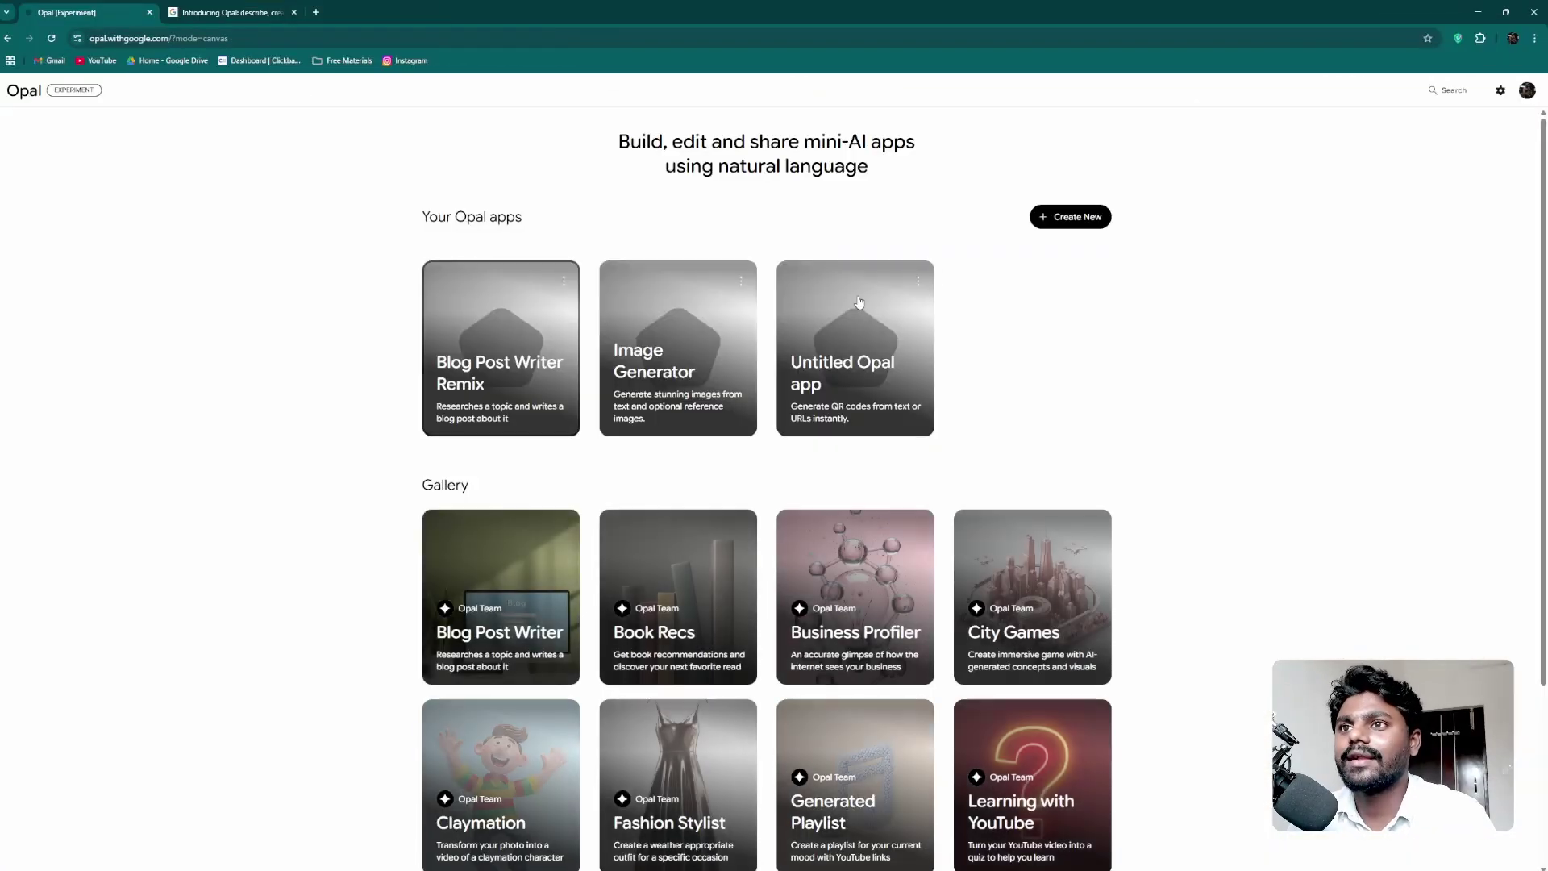
pyautogui.click(1061, 218)
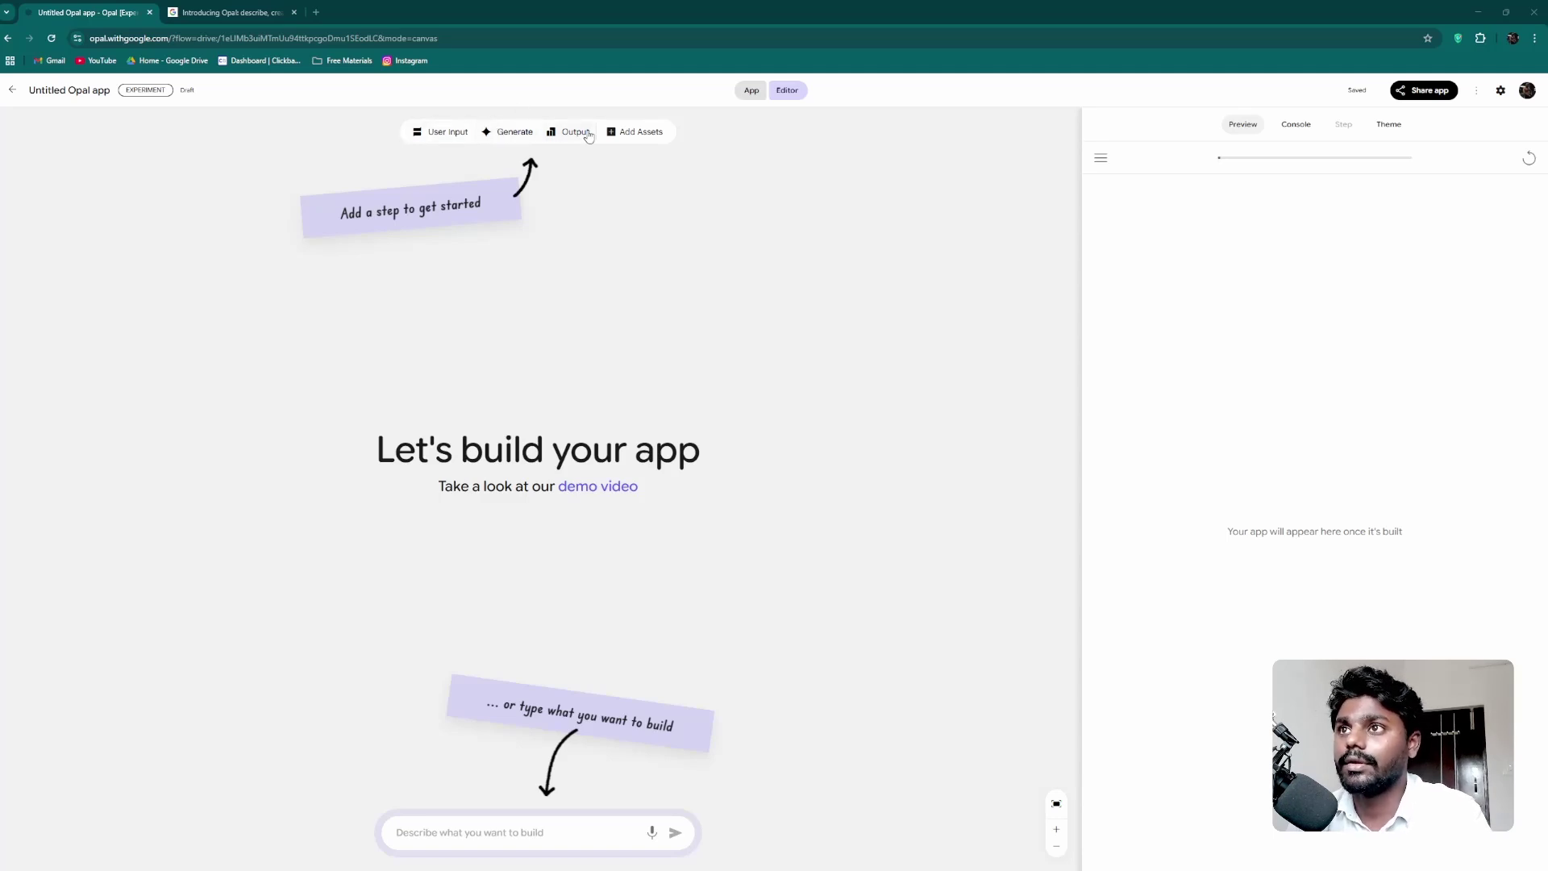
pyautogui.moveTo(439, 132); pyautogui.dragTo(321, 403)
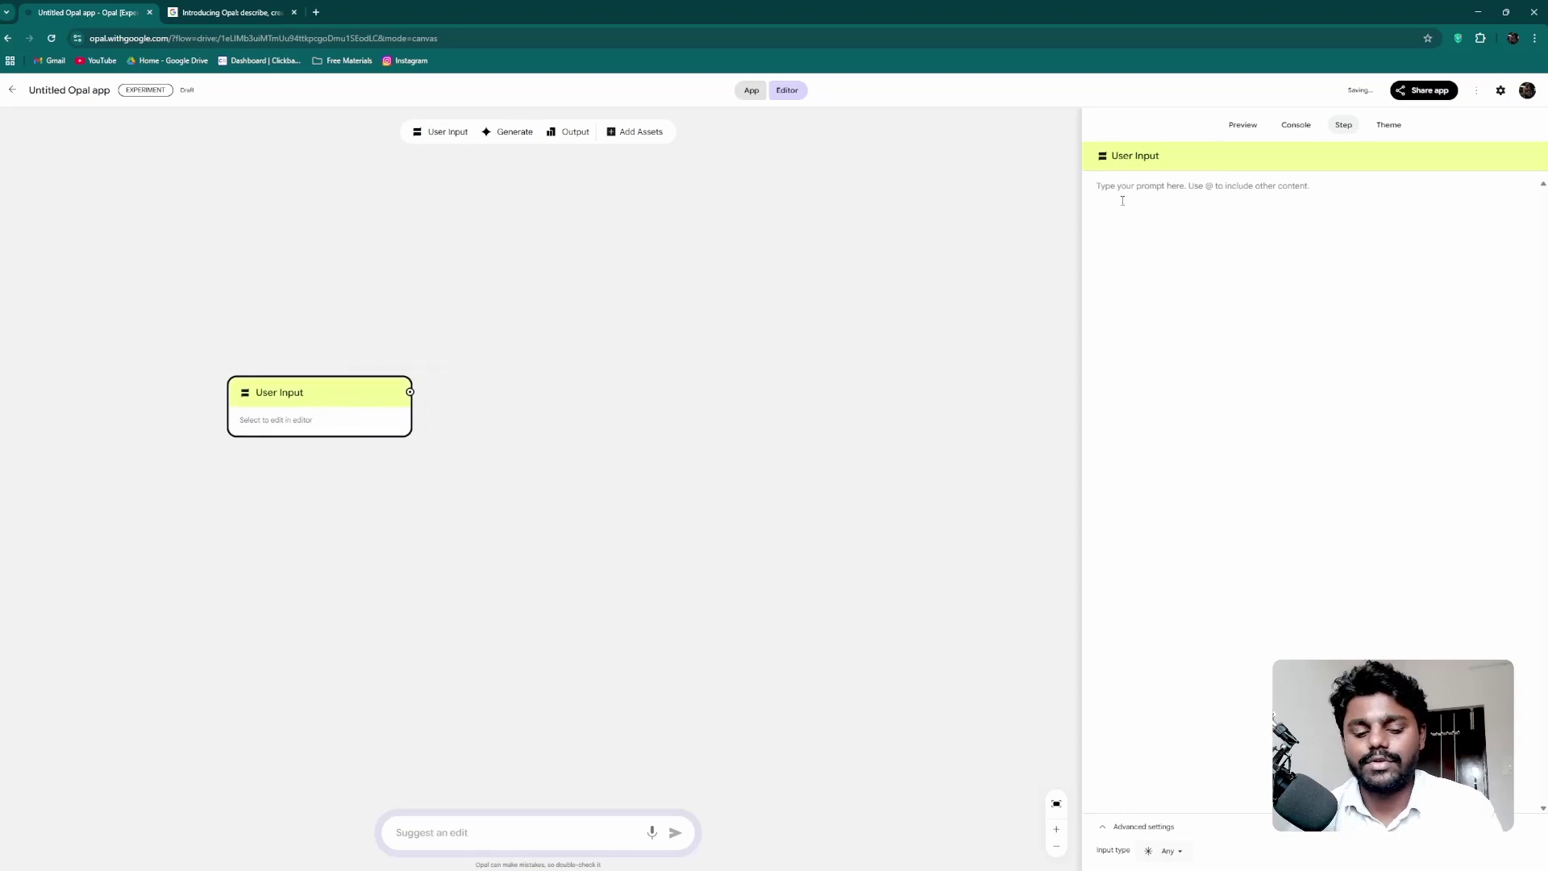
pyautogui.write('Enter Yo')
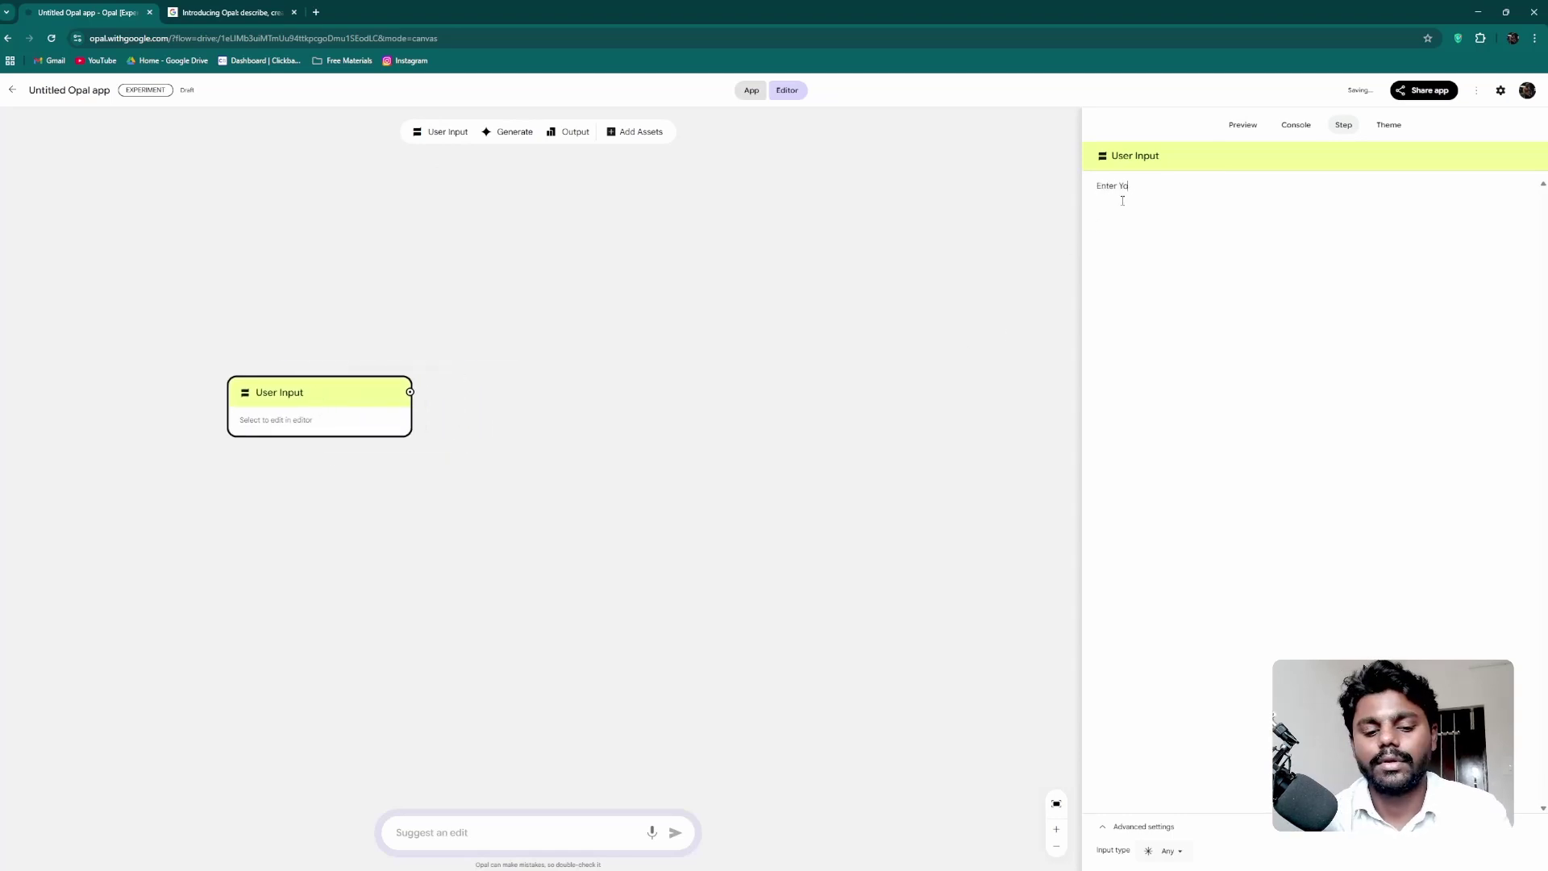
pyautogui.write('ur City Name')
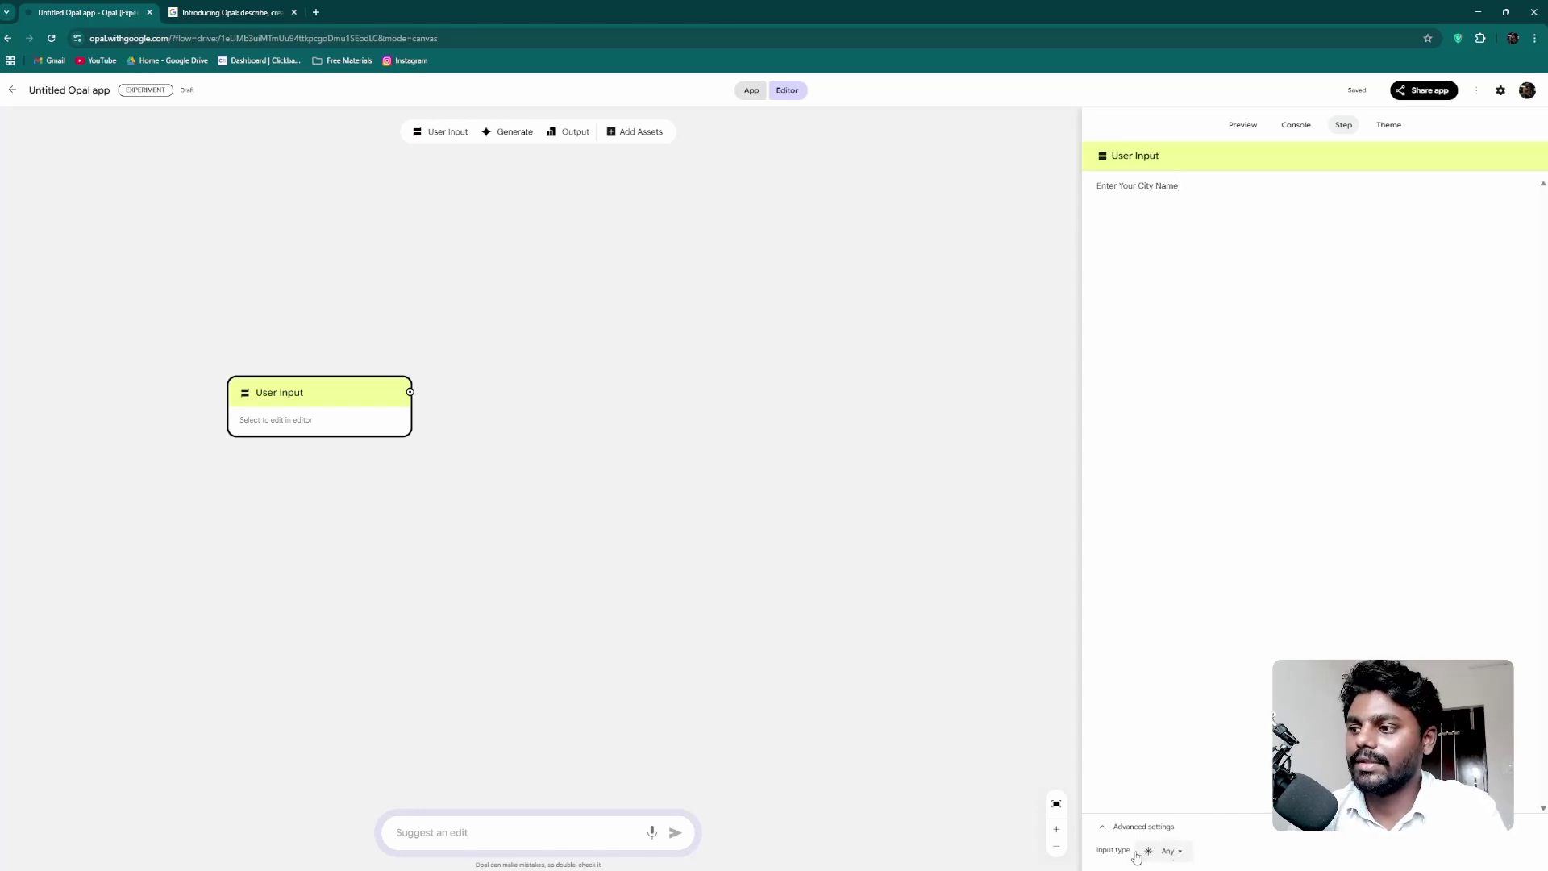
pyautogui.click(1177, 853)
pyautogui.click(1175, 762)
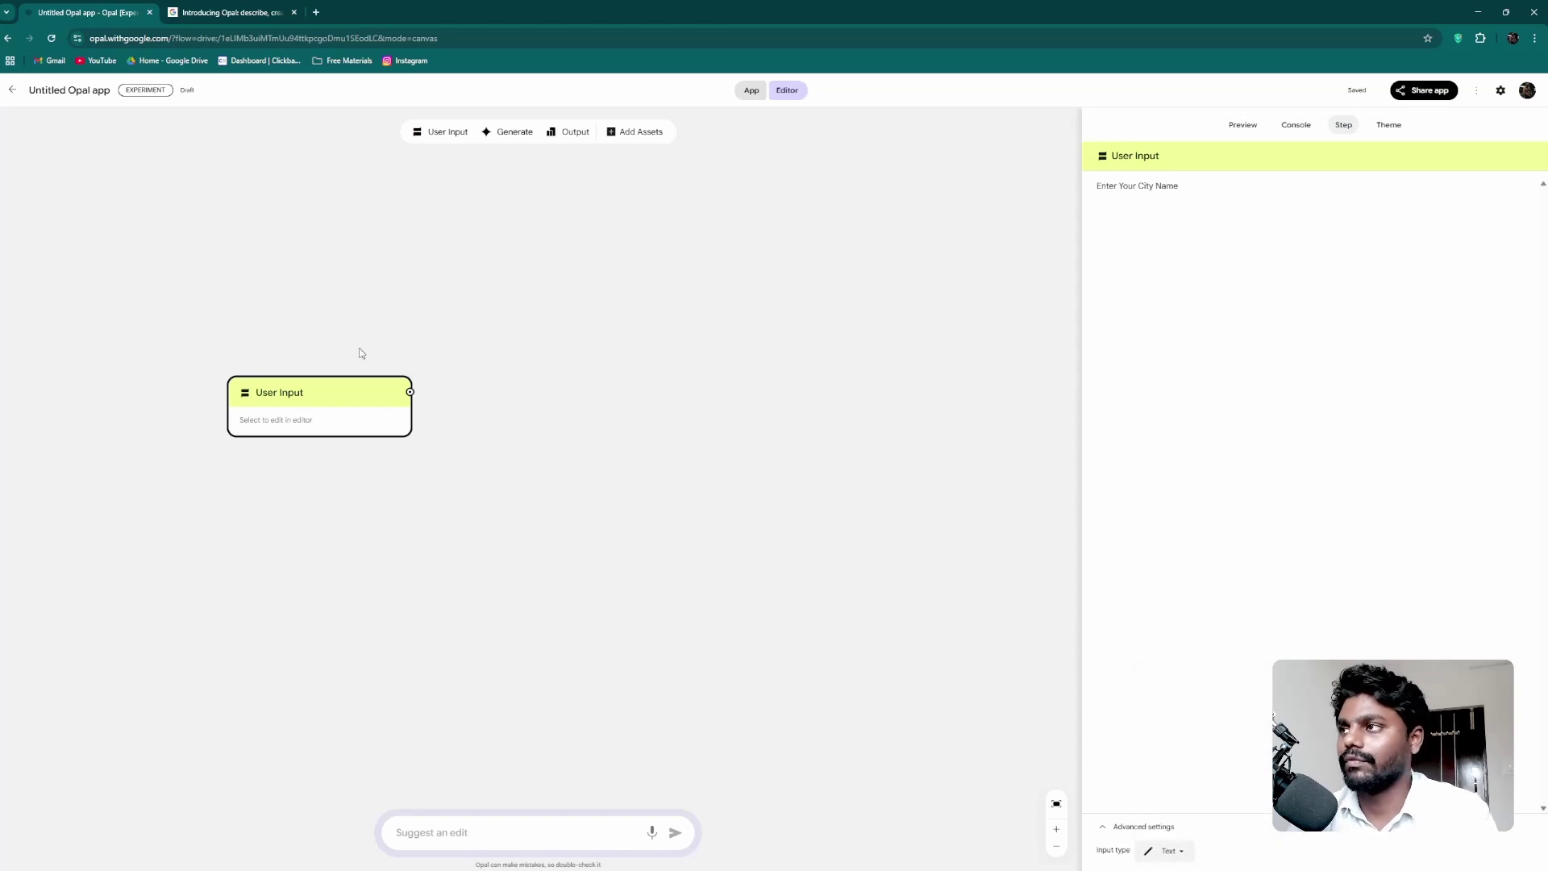
# Add a Generate step fed by the User Input step and insert the Search Maps tool before Get City in its prompt.
pyautogui.moveTo(410, 392); pyautogui.dragTo(570, 352)
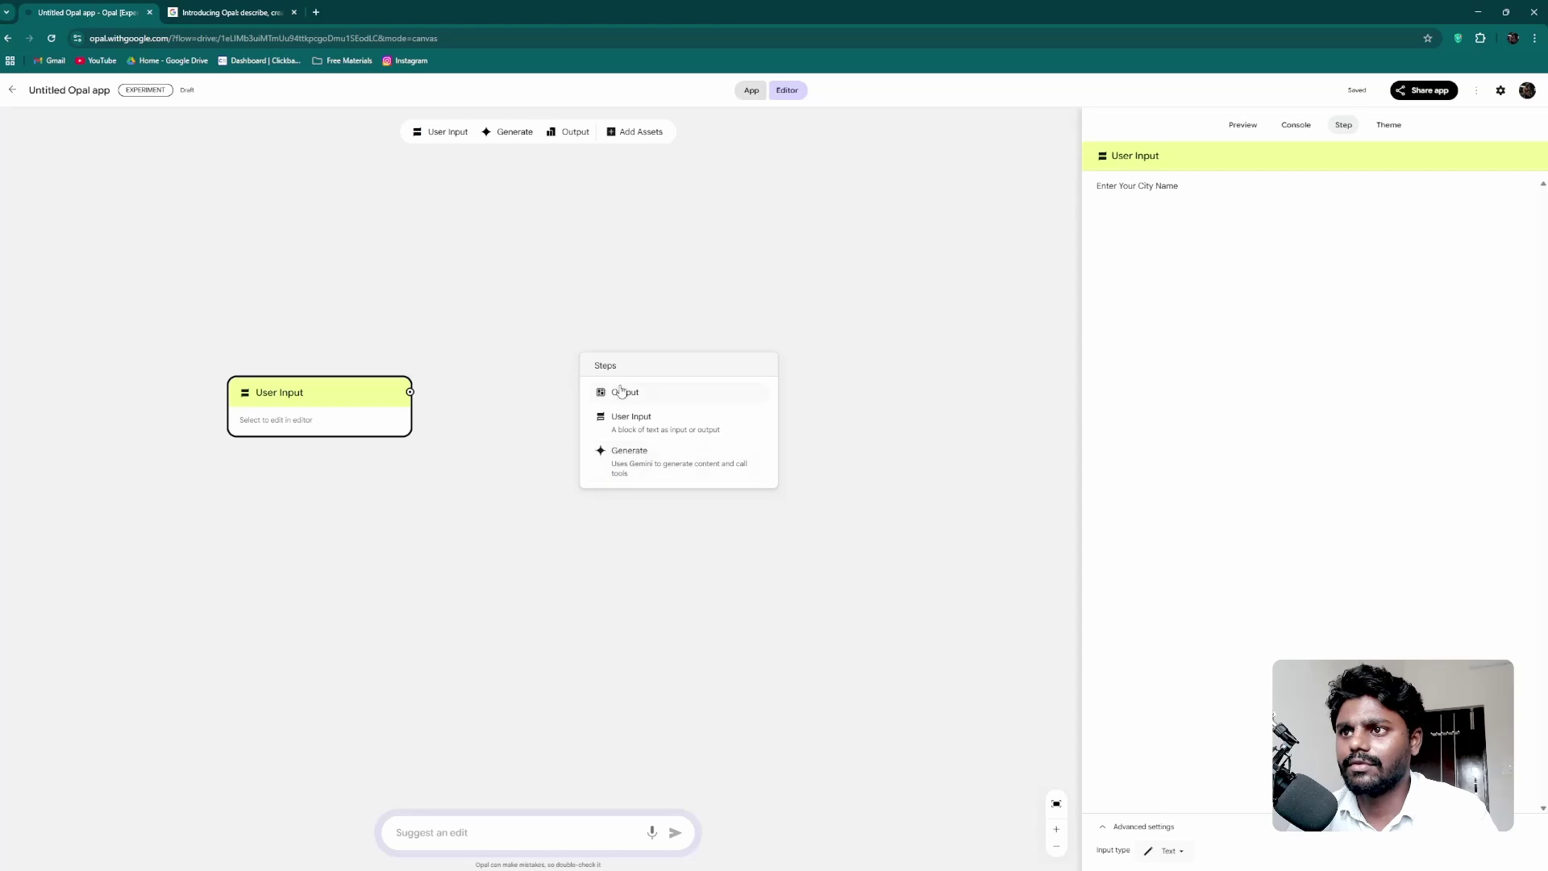
pyautogui.click(624, 461)
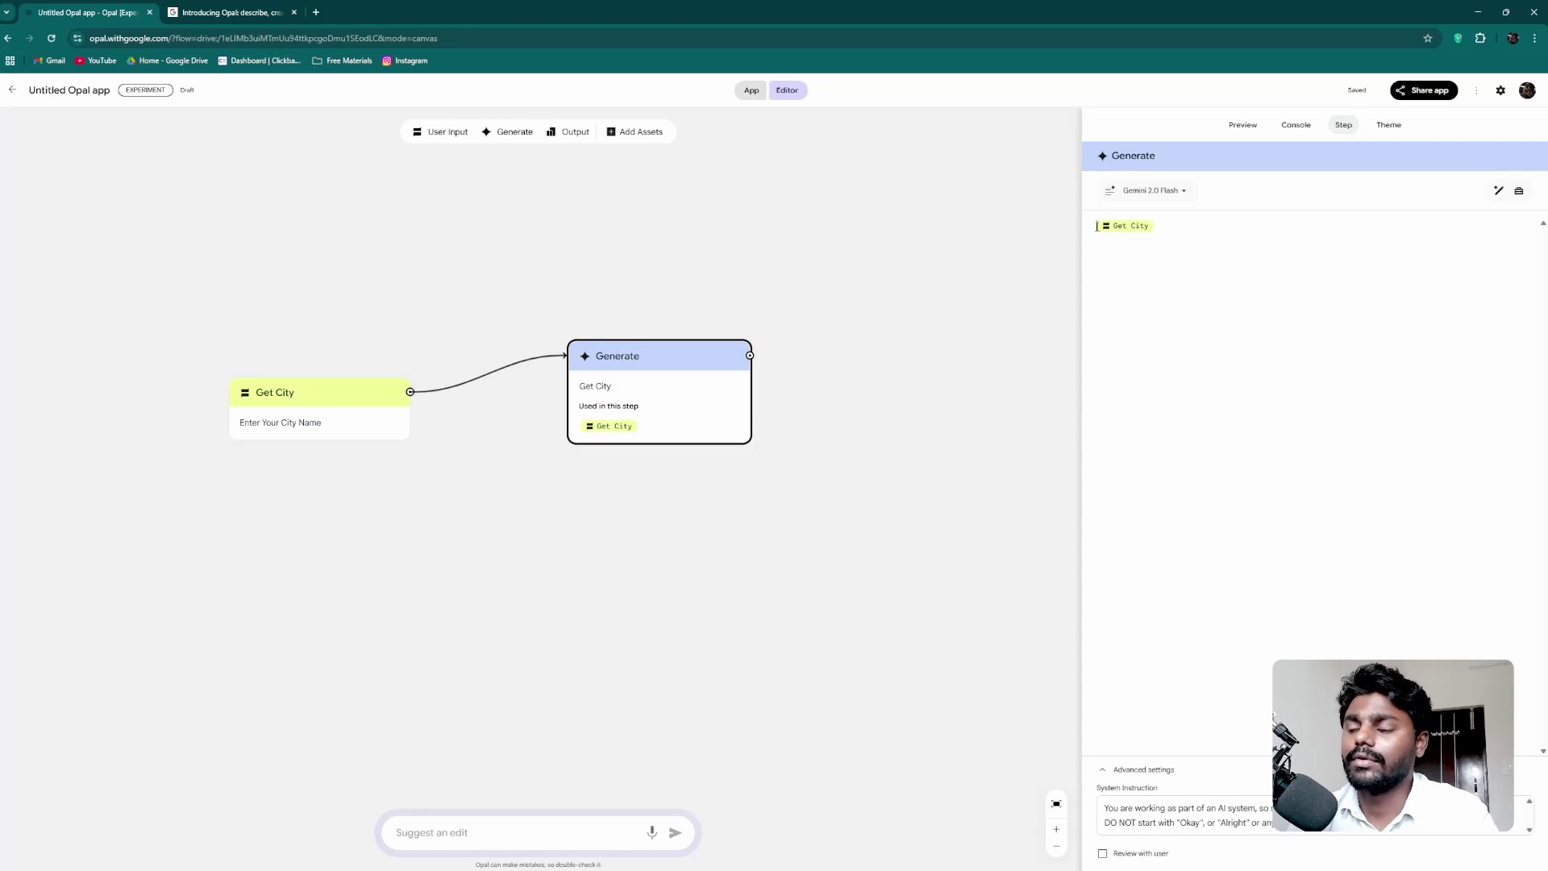
pyautogui.click(1098, 227)
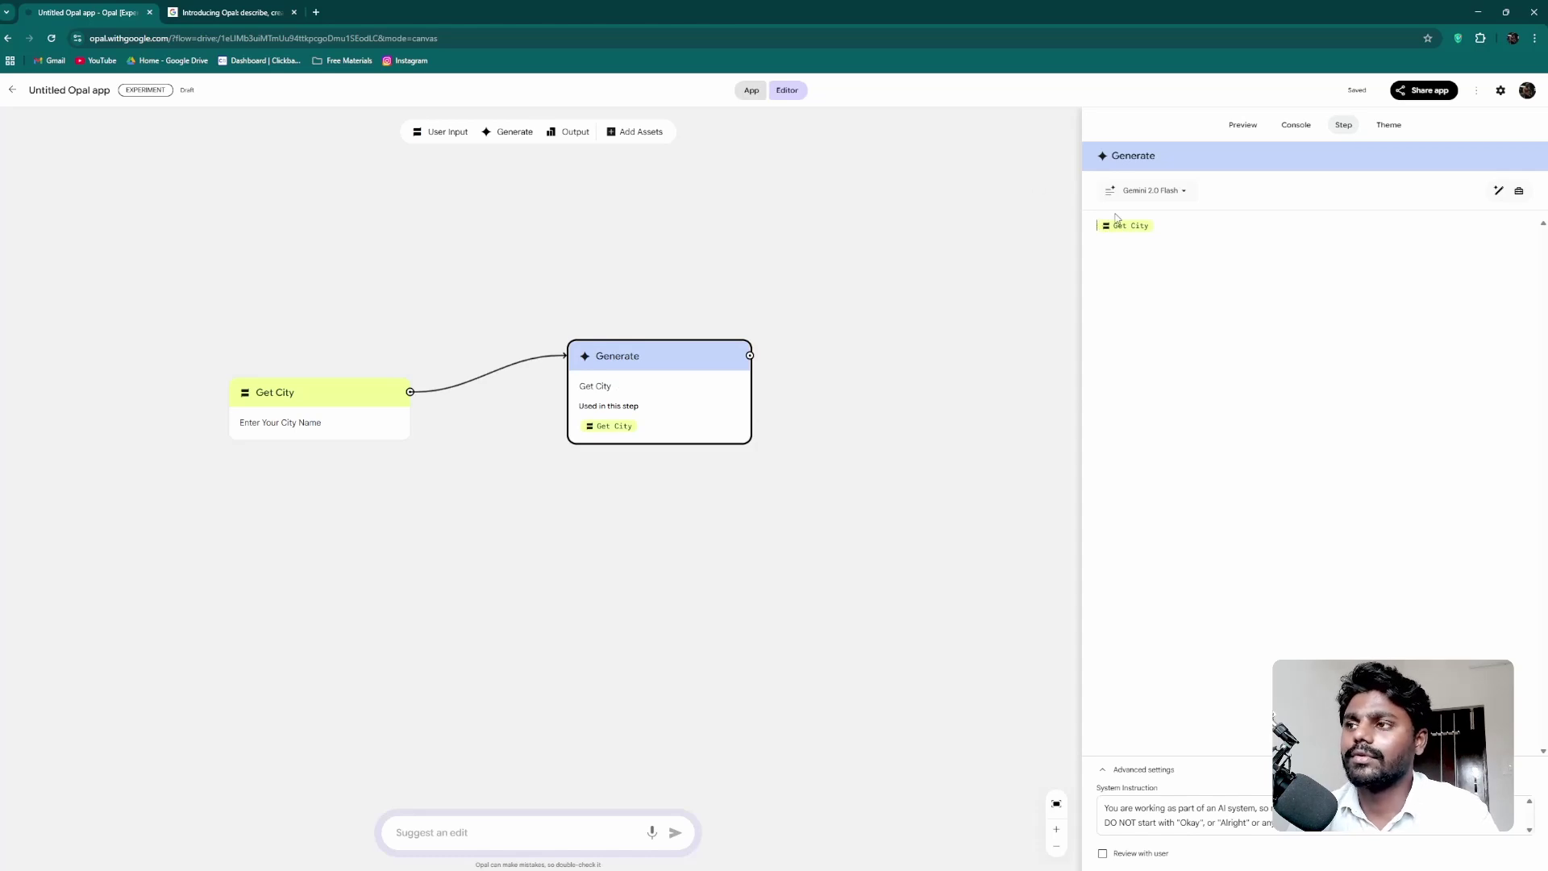
pyautogui.write('@')
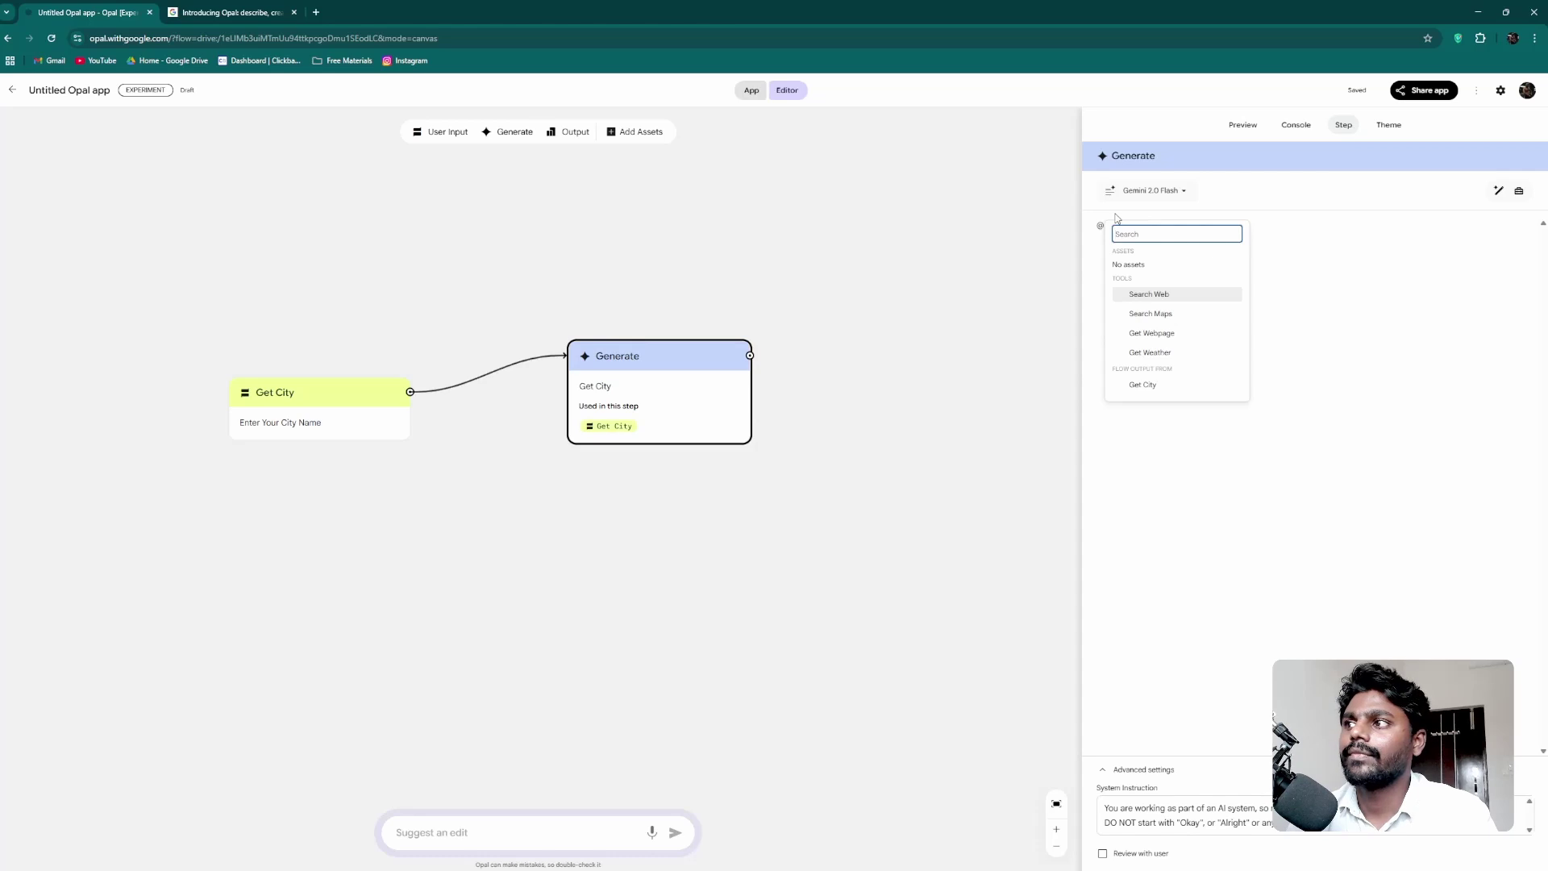
pyautogui.click(1169, 313)
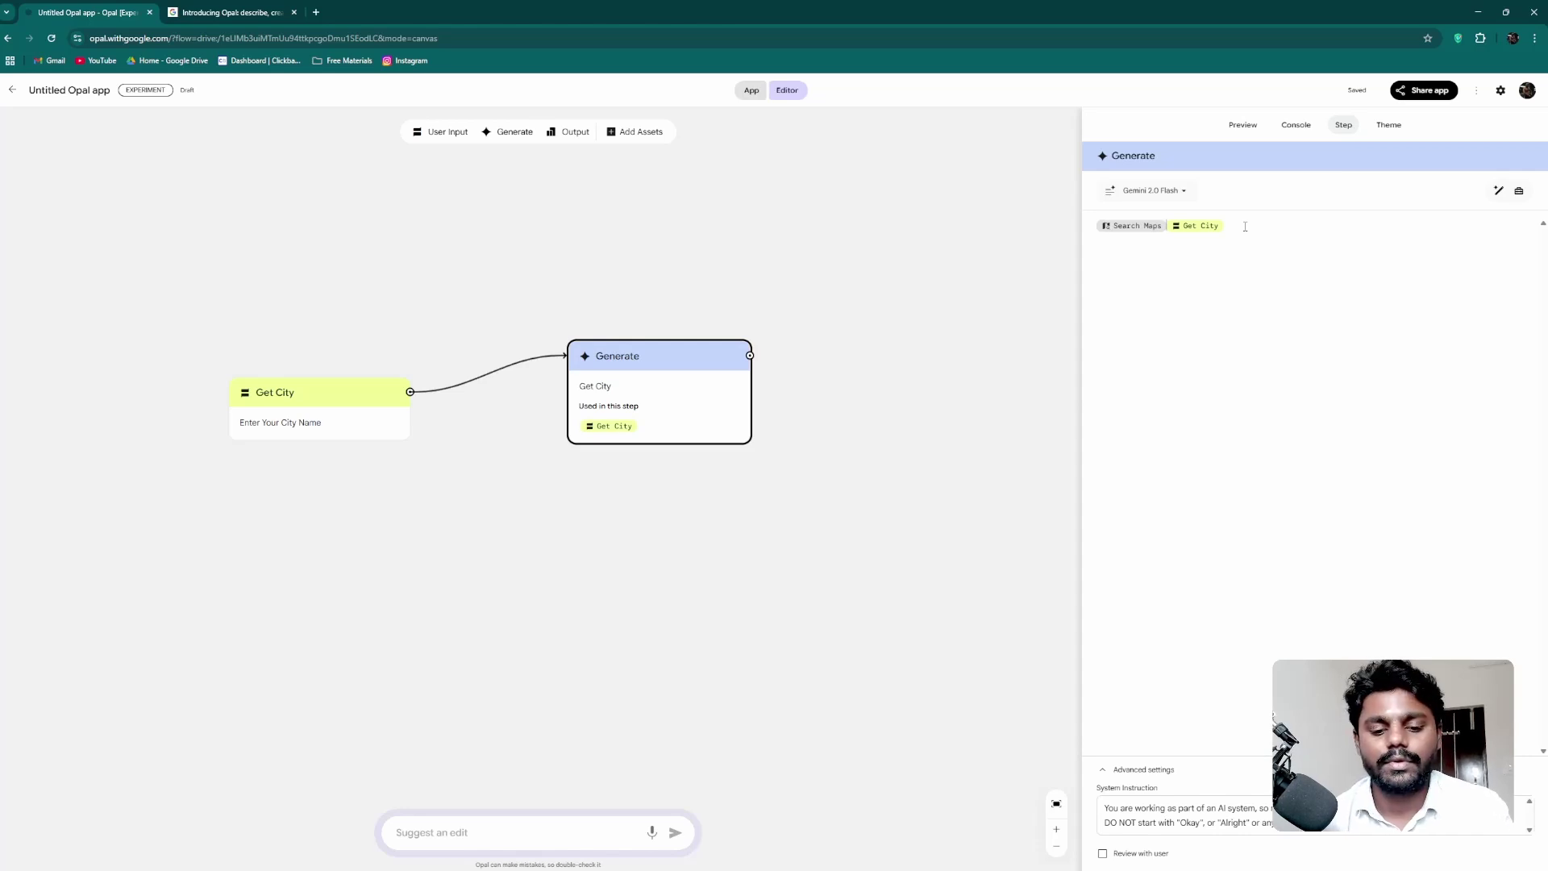
# Complete the prompt with "for the interior design in the" between Search Maps and Get City, and set the model to Gemini 2.5 Pro.
pyautogui.write('or the f')
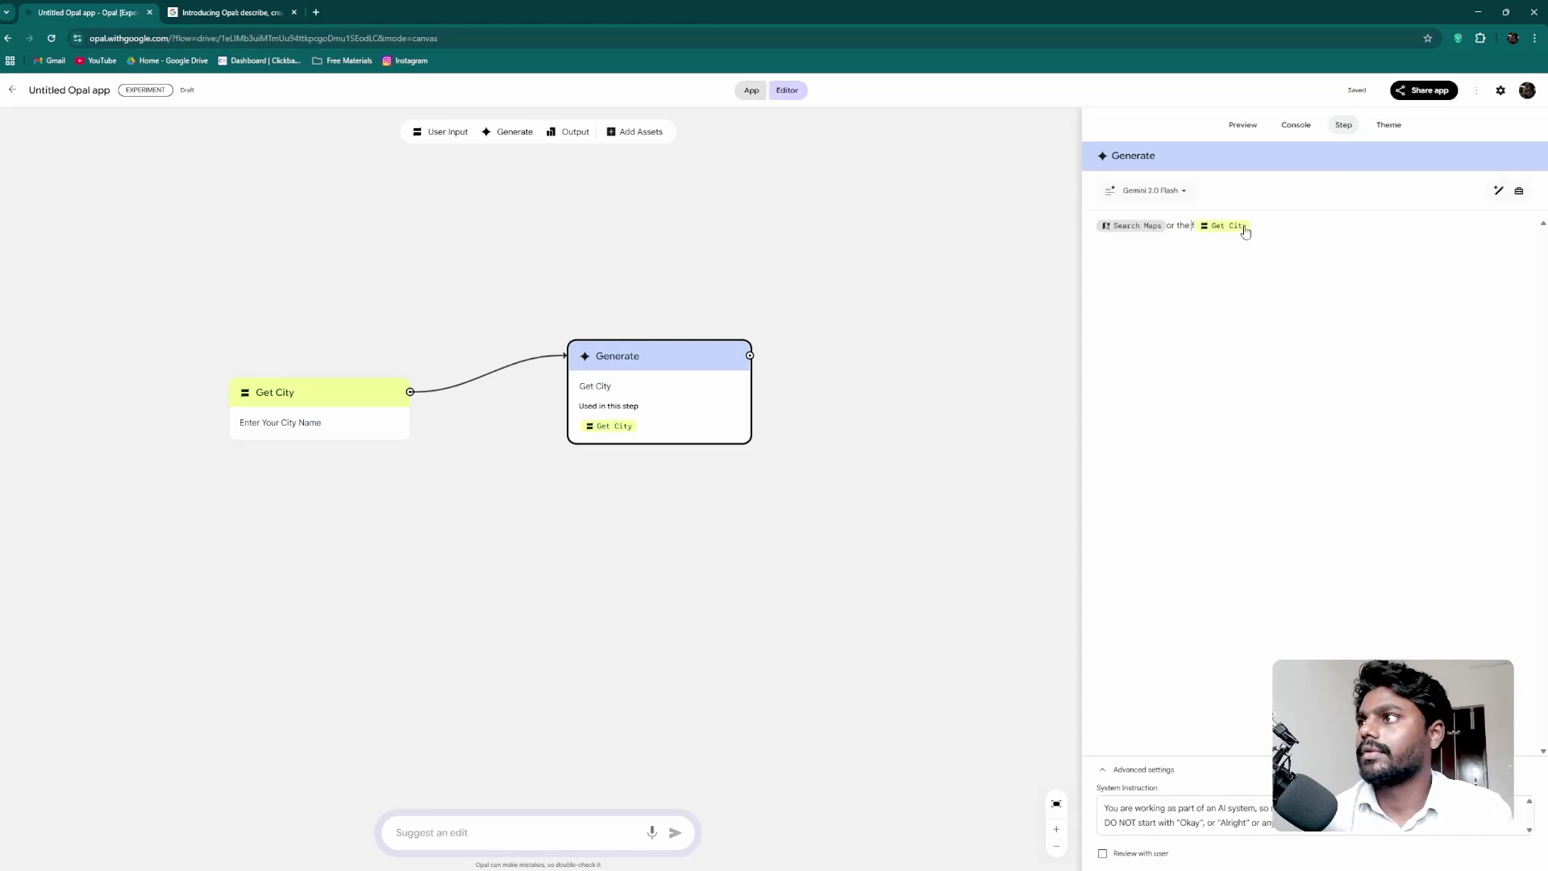
pyautogui.write('for th')
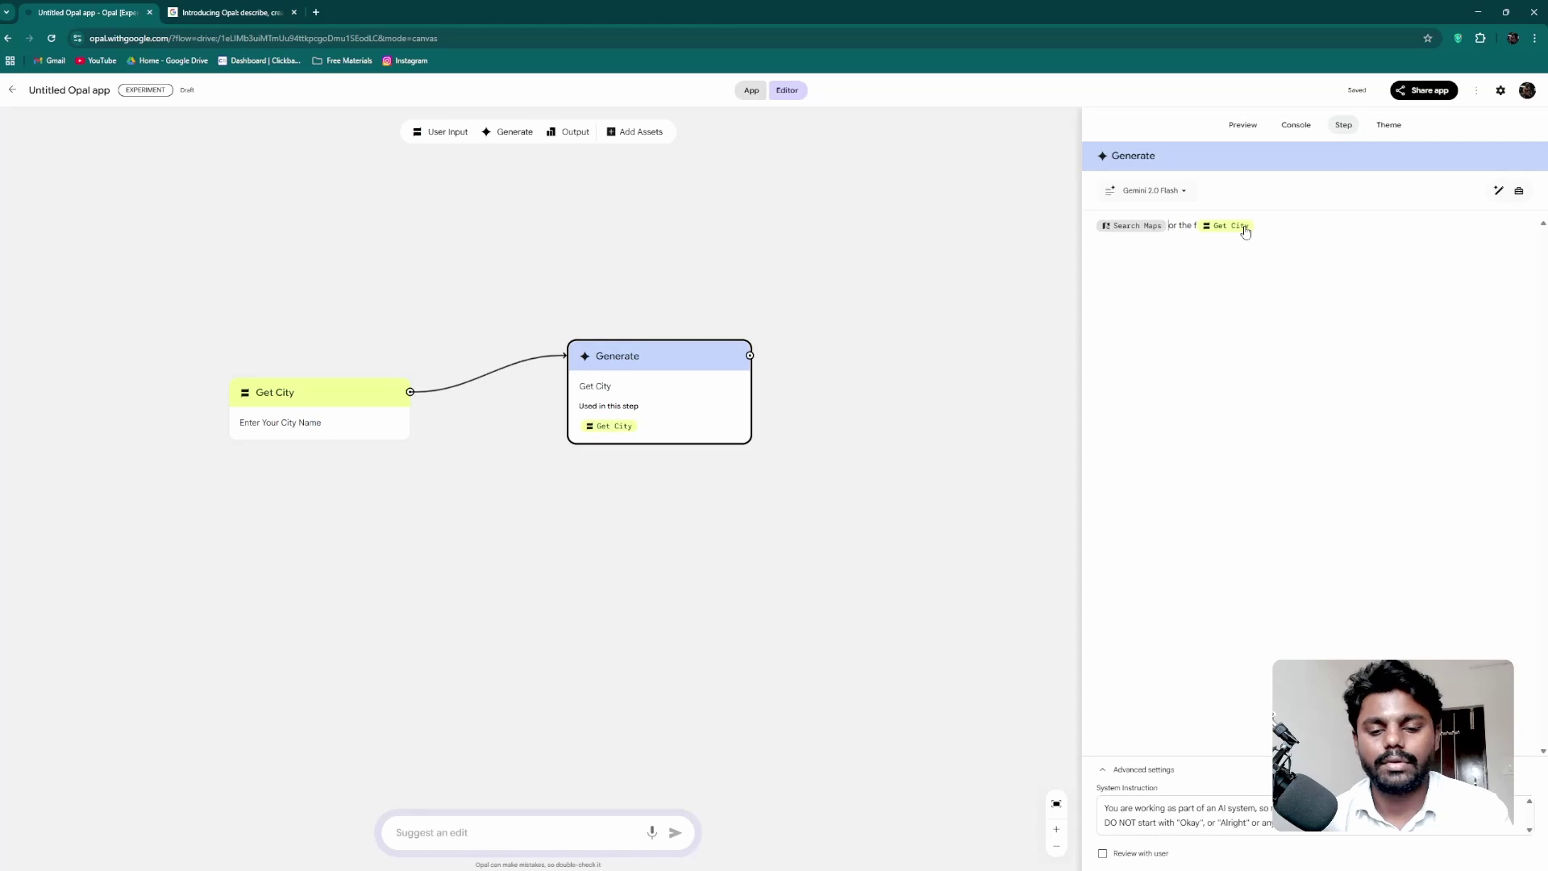
pyautogui.write('e interior design')
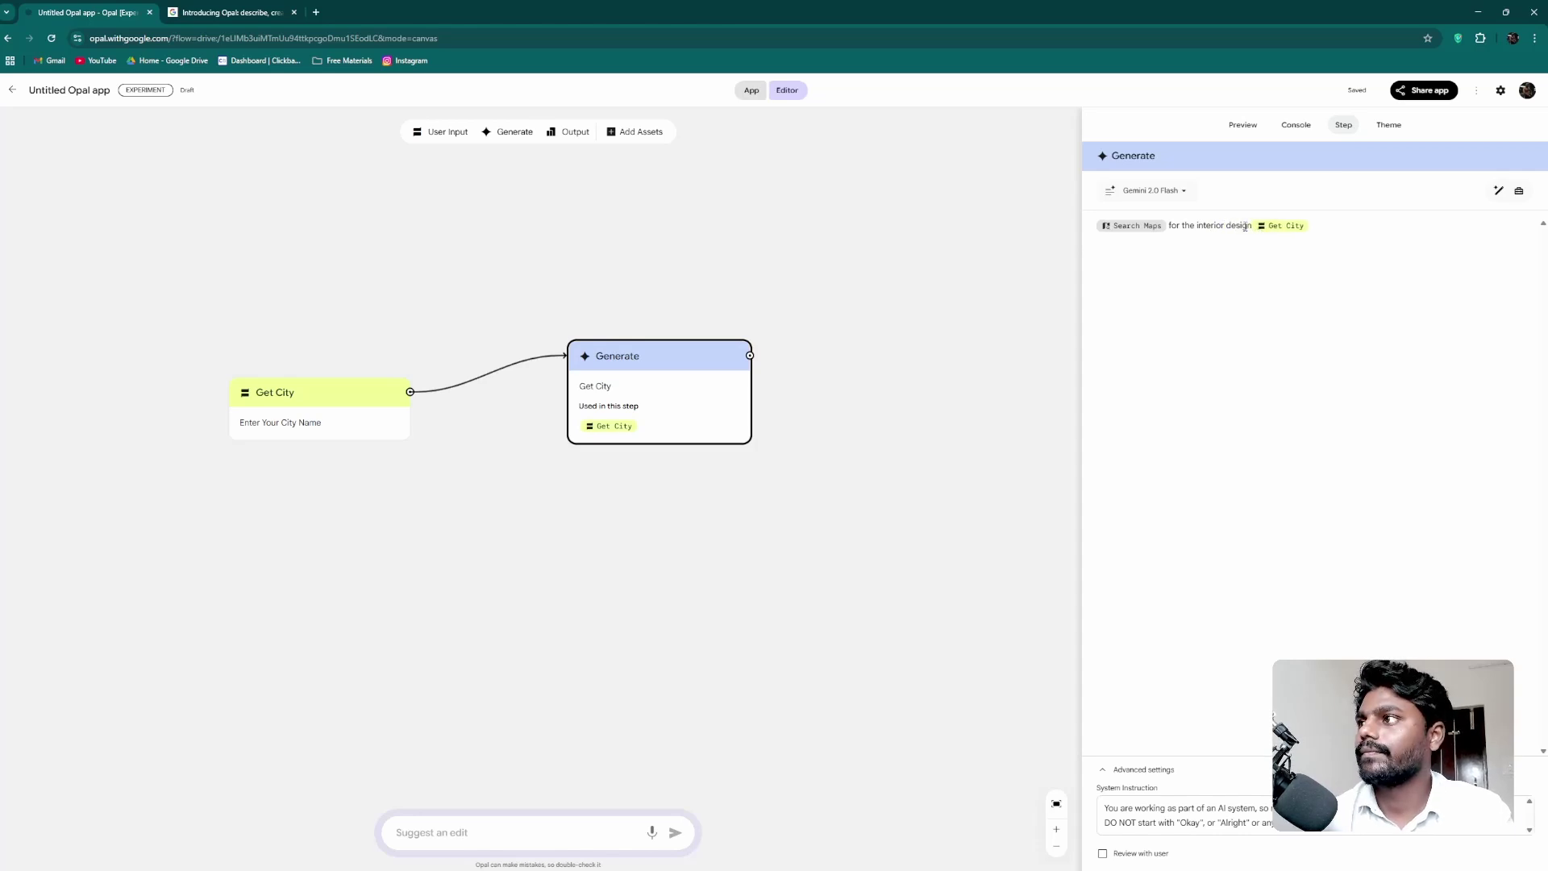
pyautogui.write(' in the')
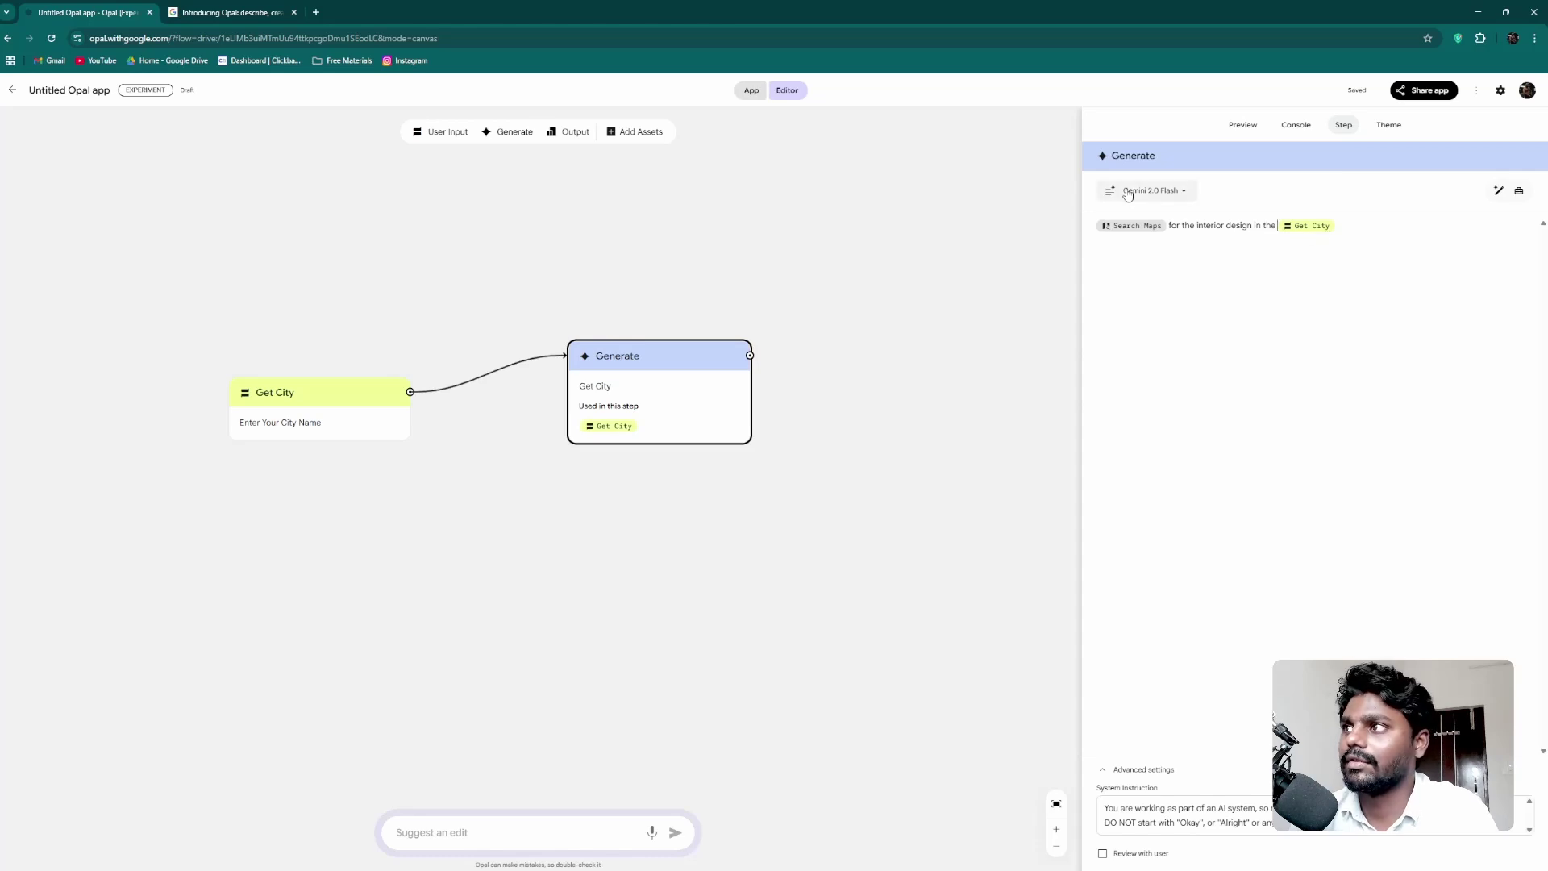
pyautogui.click(1154, 191)
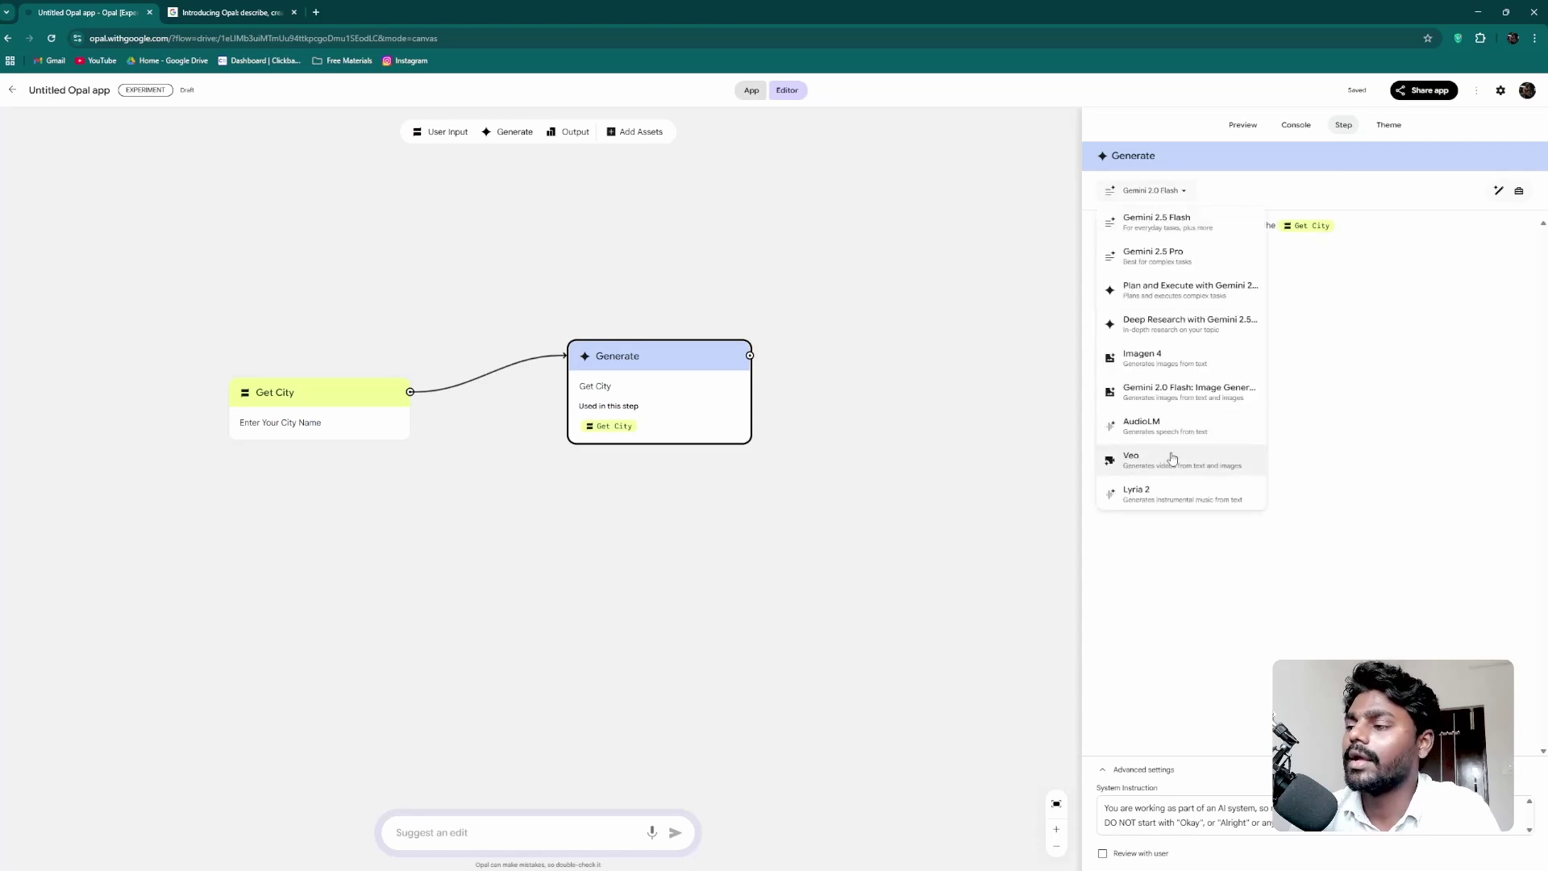
pyautogui.click(1196, 267)
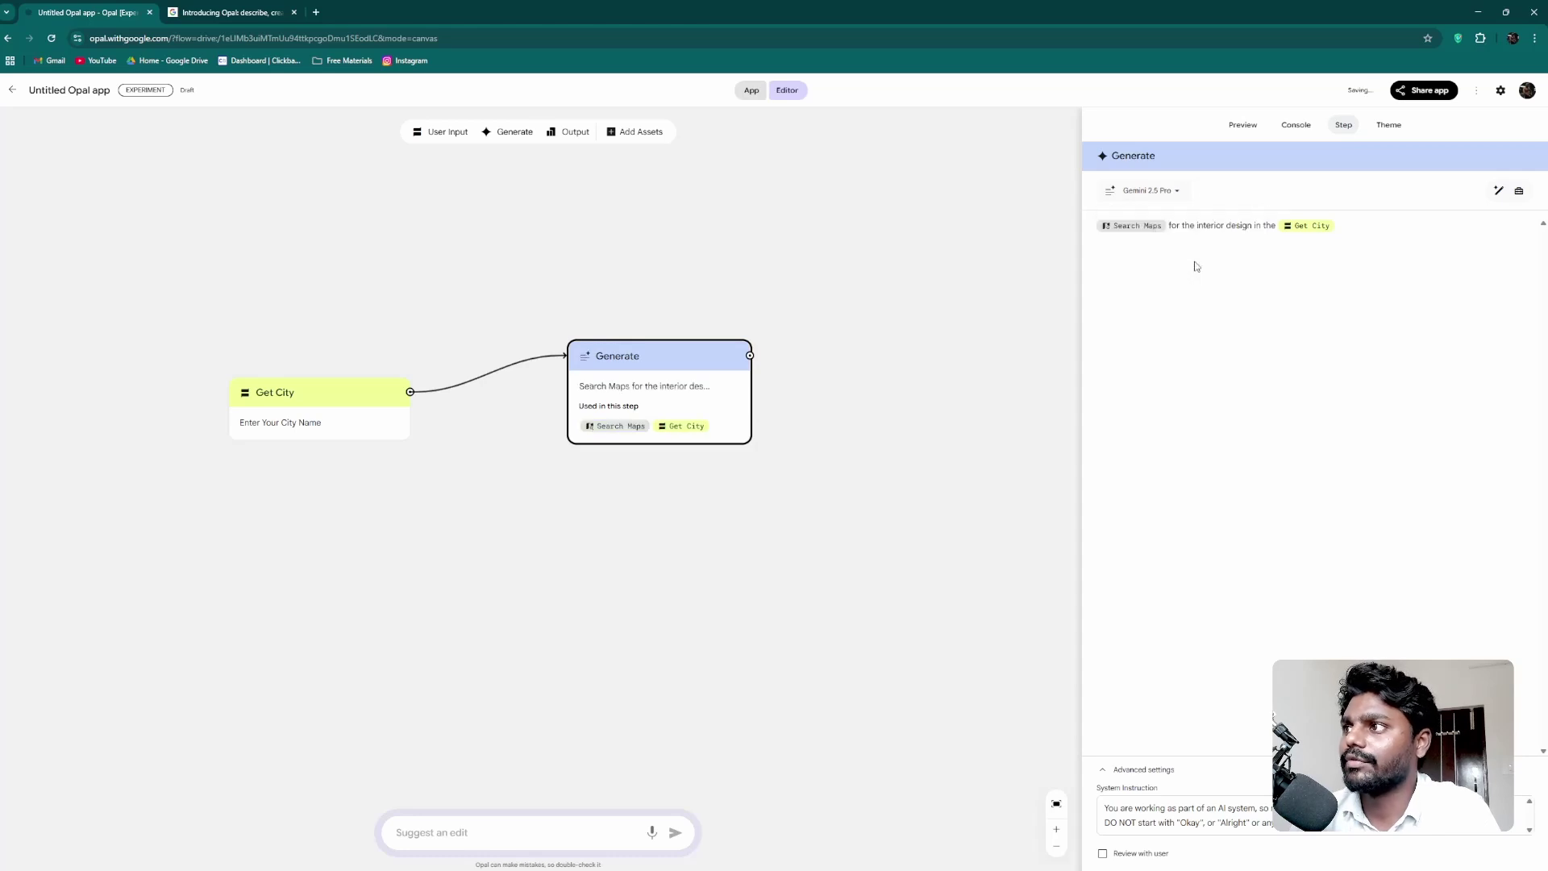
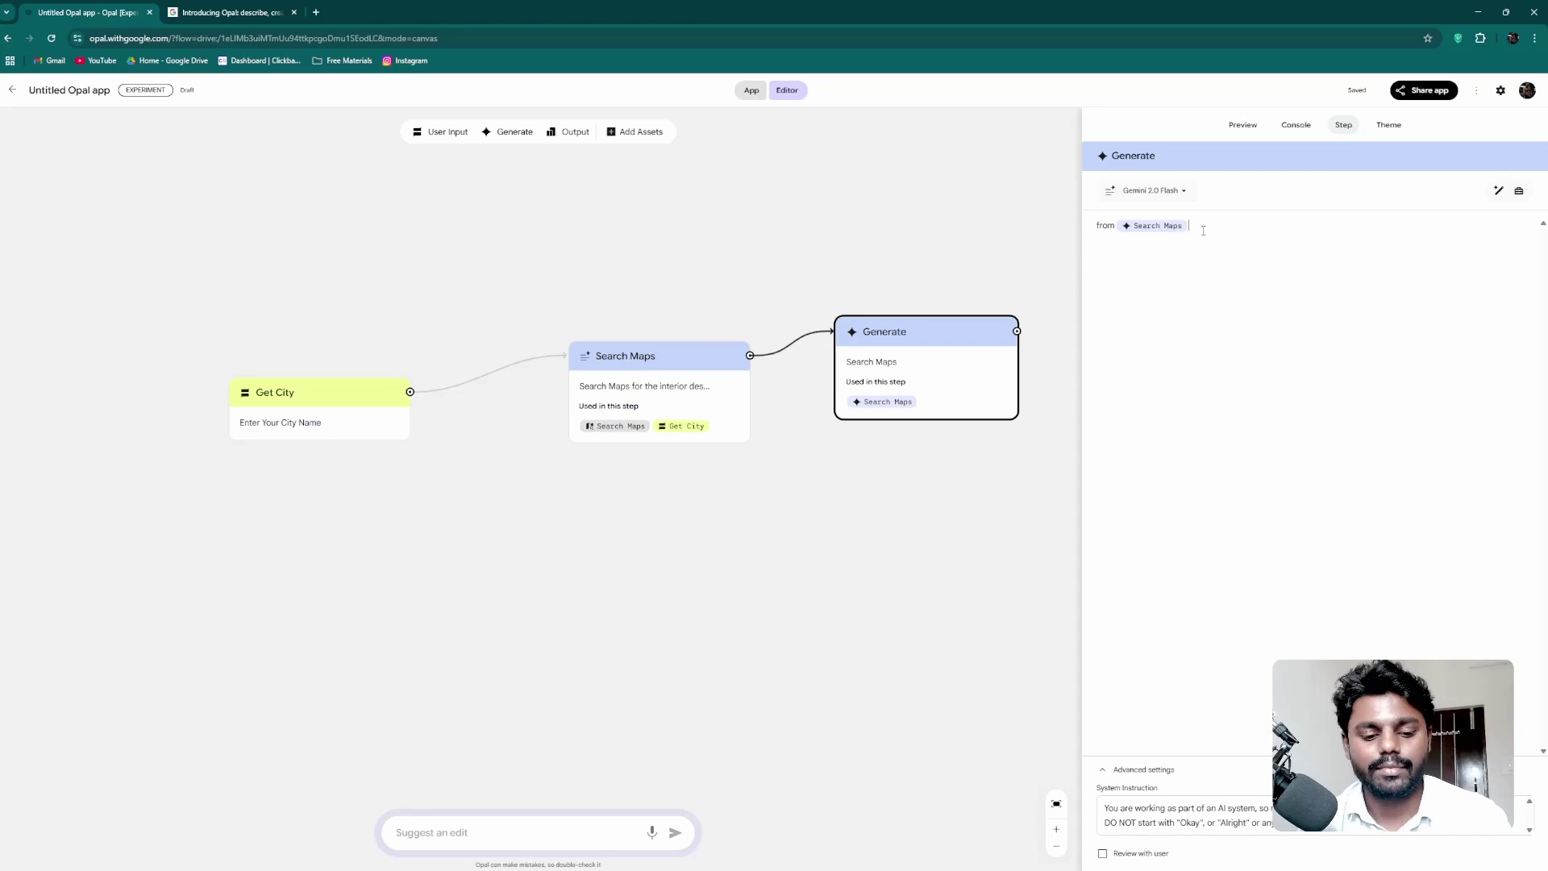
# Complete the second Generate step's prompt after Search Maps with "results get the business name and their contact information and put it in a table".
pyautogui.write('res')
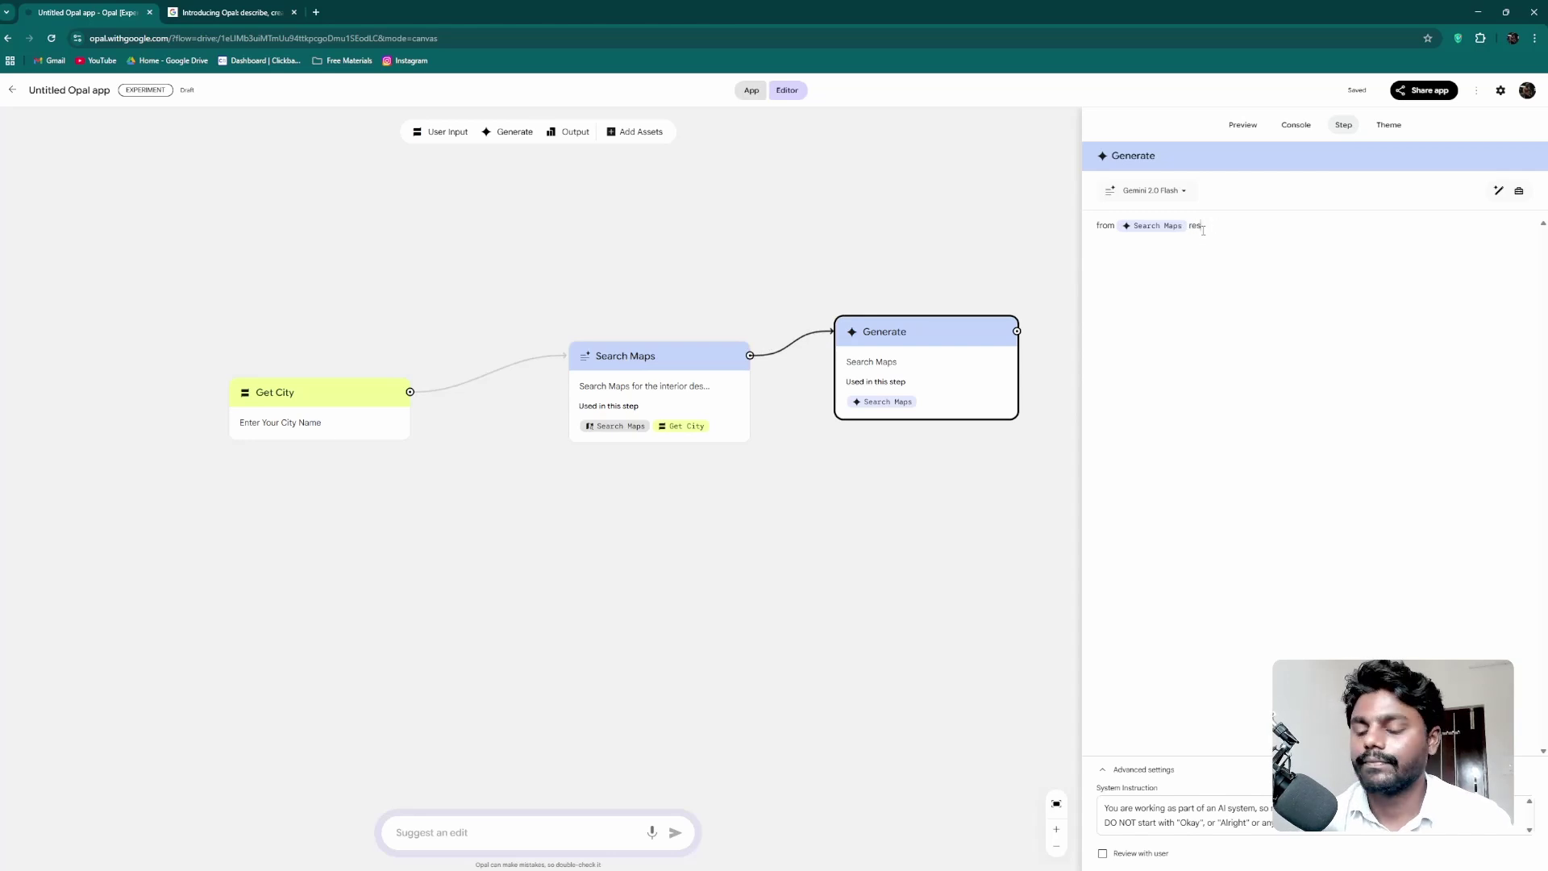
pyautogui.write('ults ')
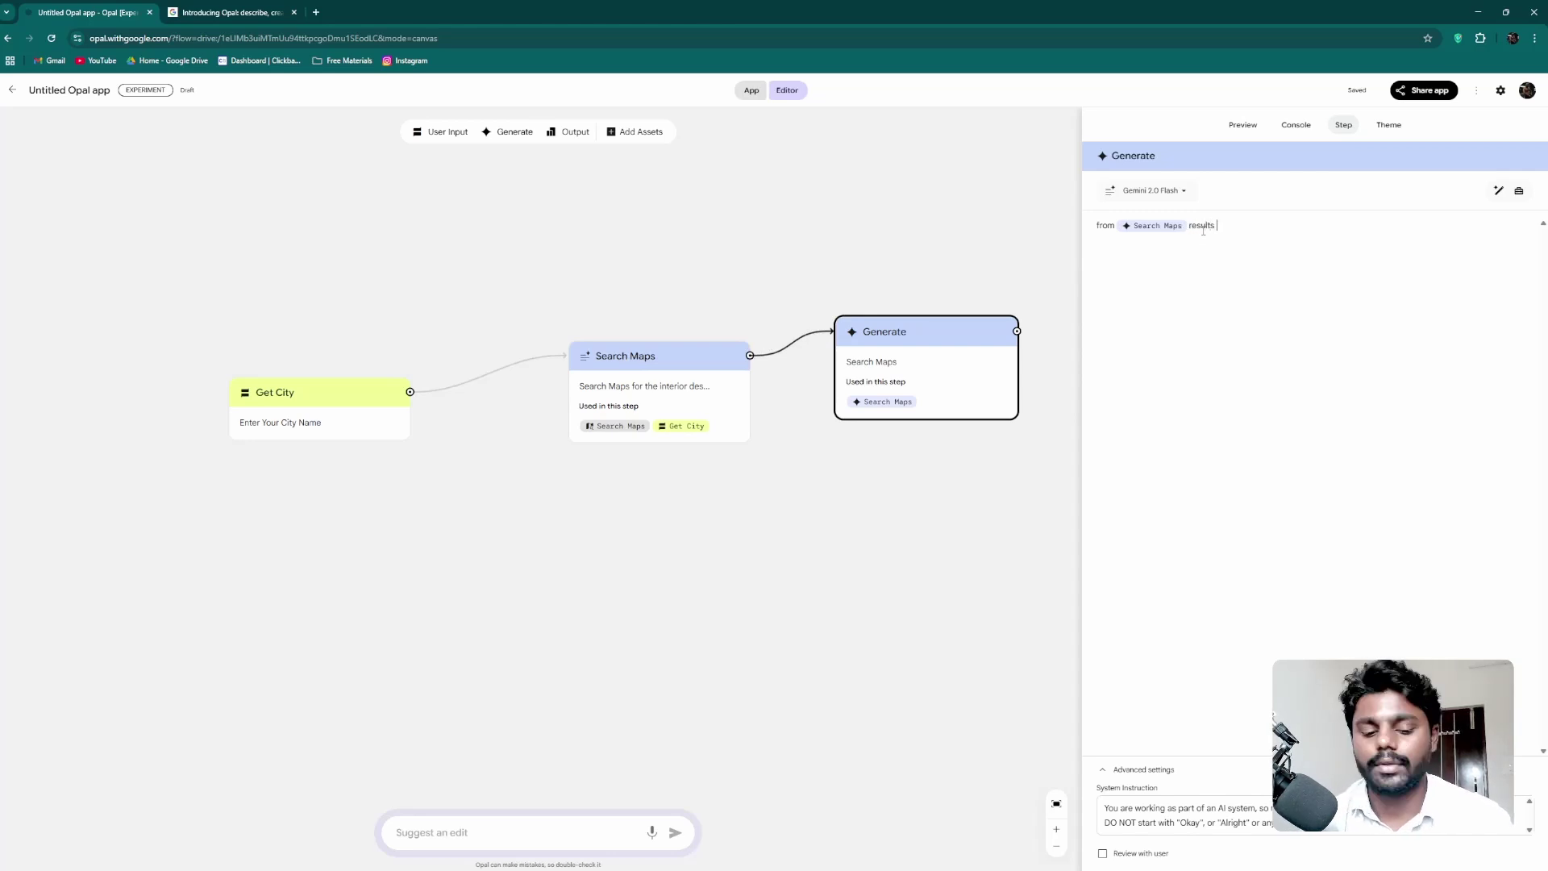
pyautogui.write('get the ')
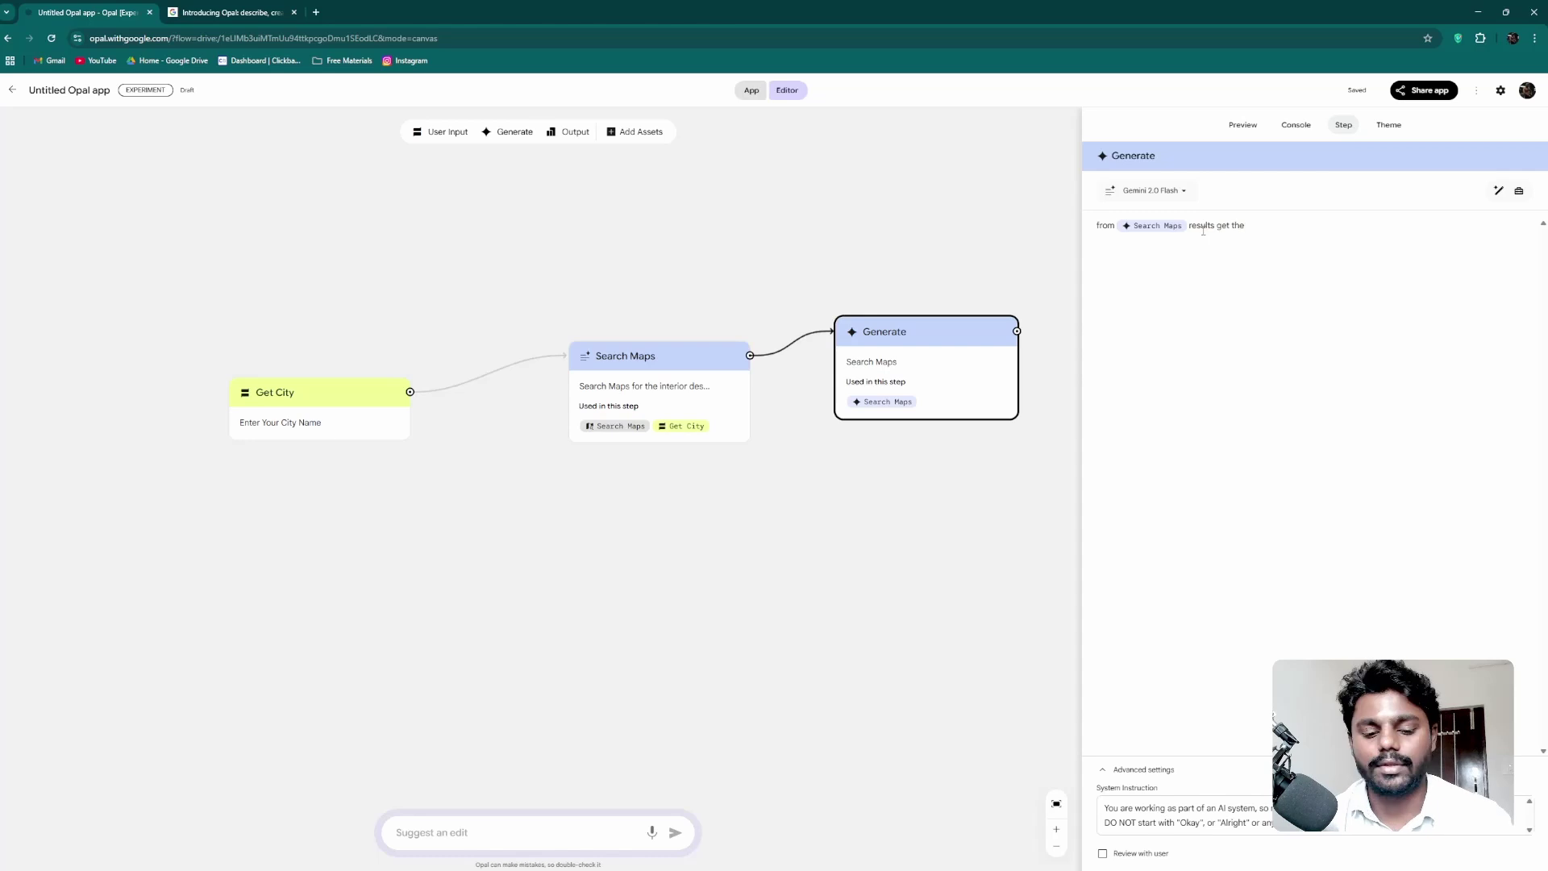
pyautogui.write('business nam')
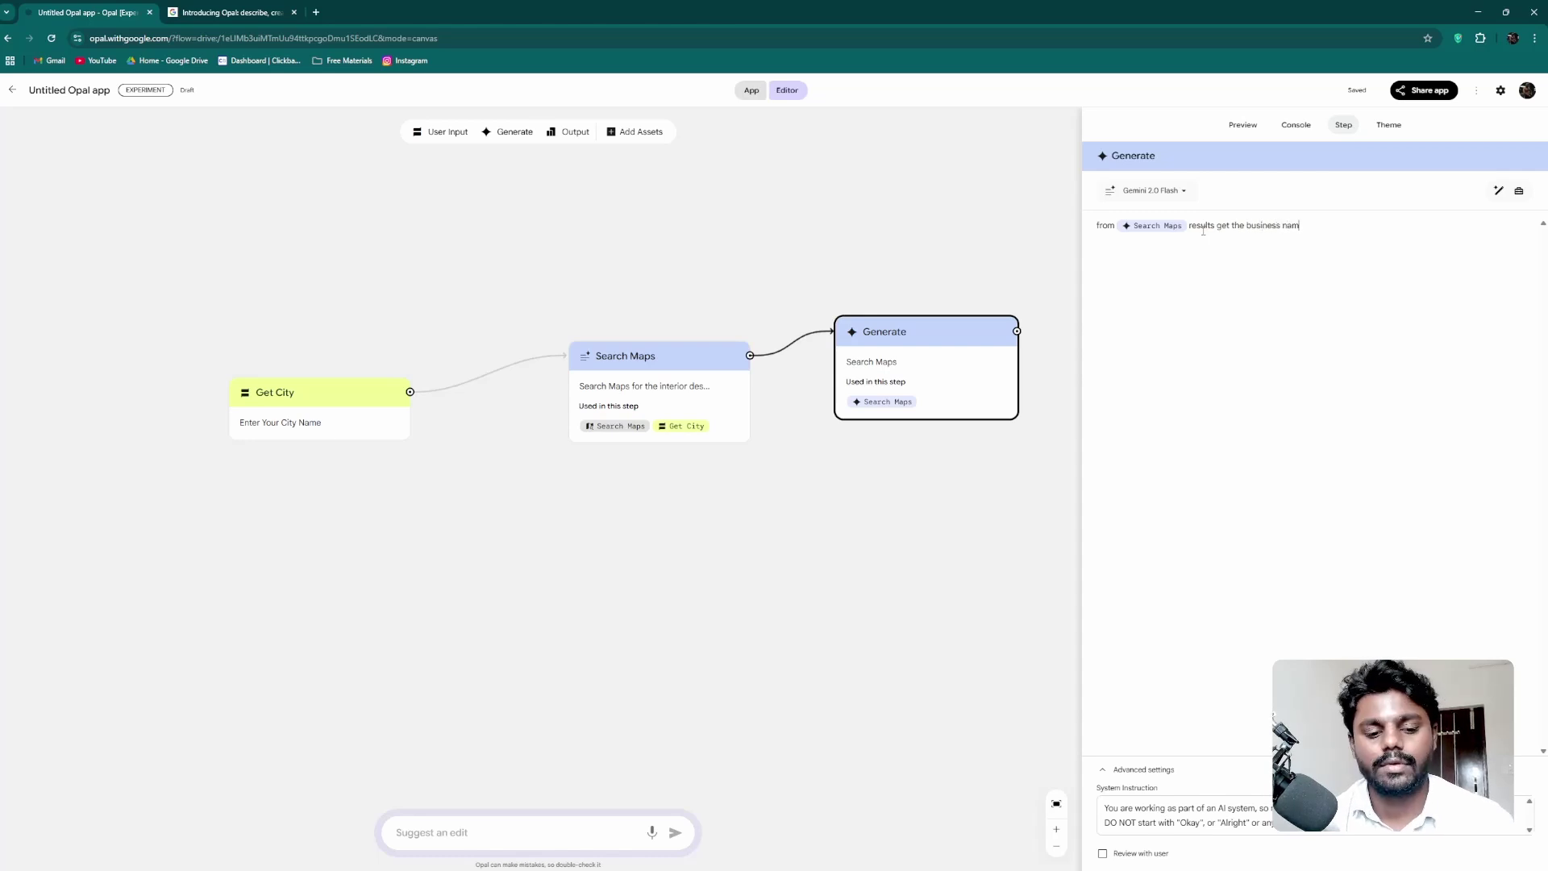
pyautogui.write('e and their emails')
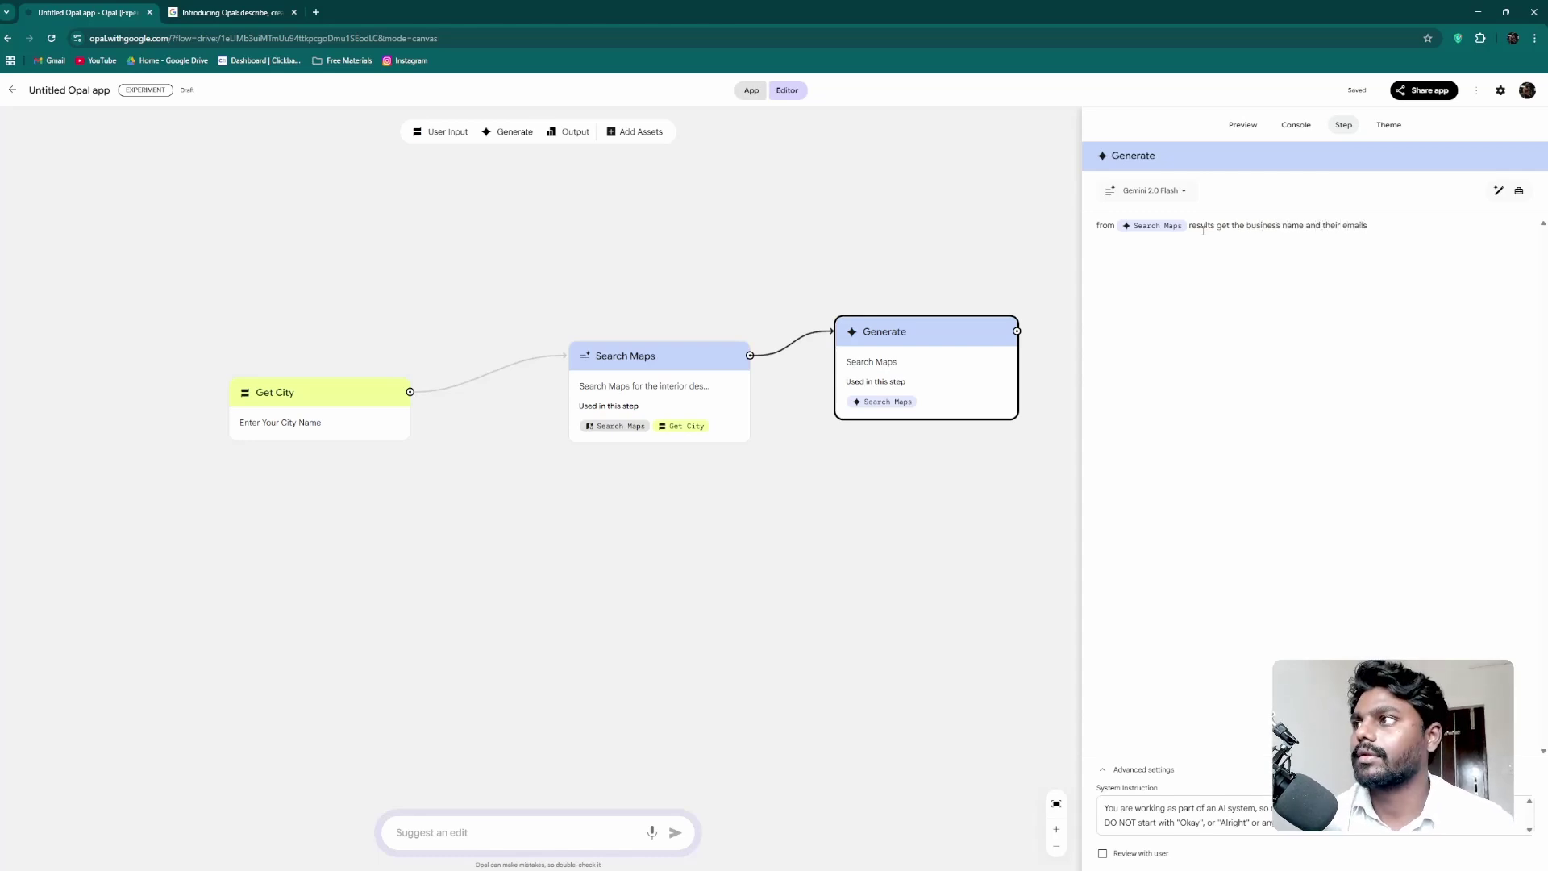
pyautogui.press('BackSpace')
pyautogui.press('BackSpace')
pyautogui.press('BackSpace')
pyautogui.press('BackSpace')
pyautogui.press('BackSpace')
pyautogui.press('BackSpace')
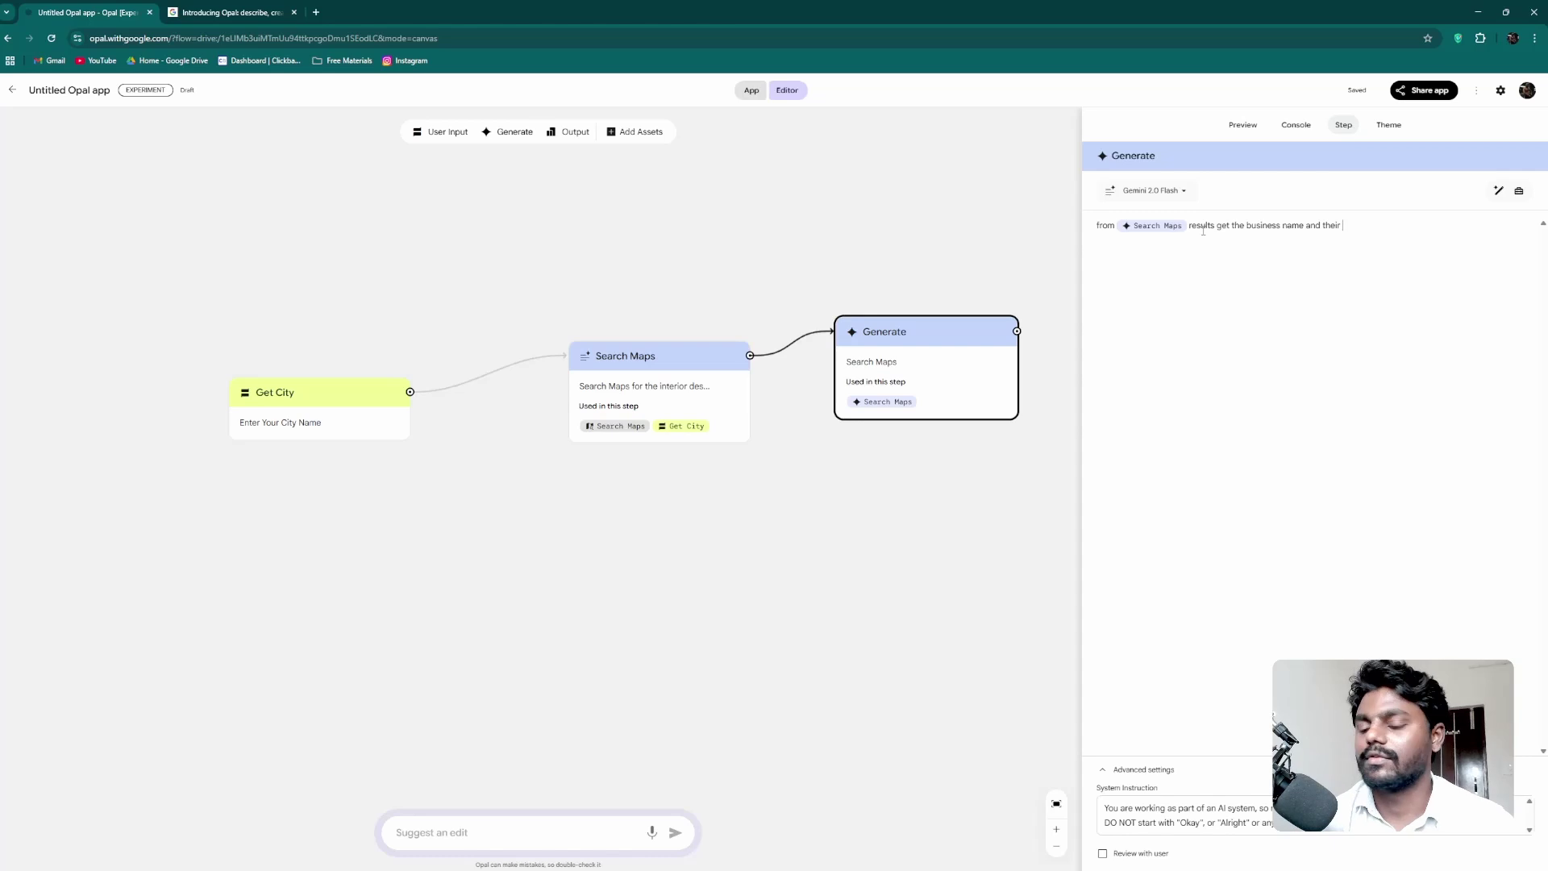
pyautogui.write('contact')
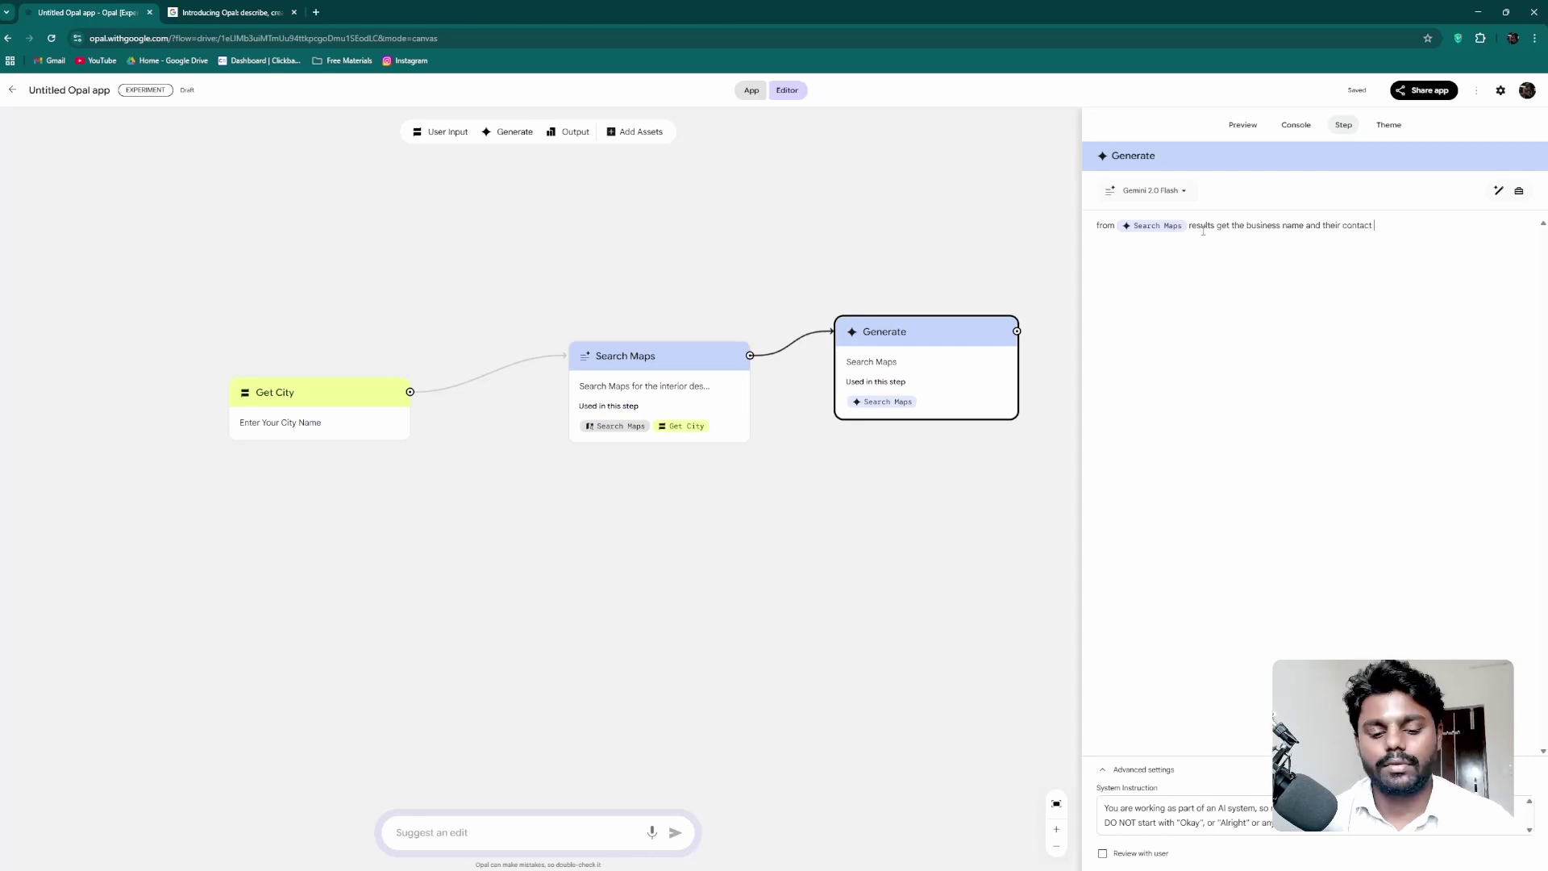
pyautogui.write(' info')
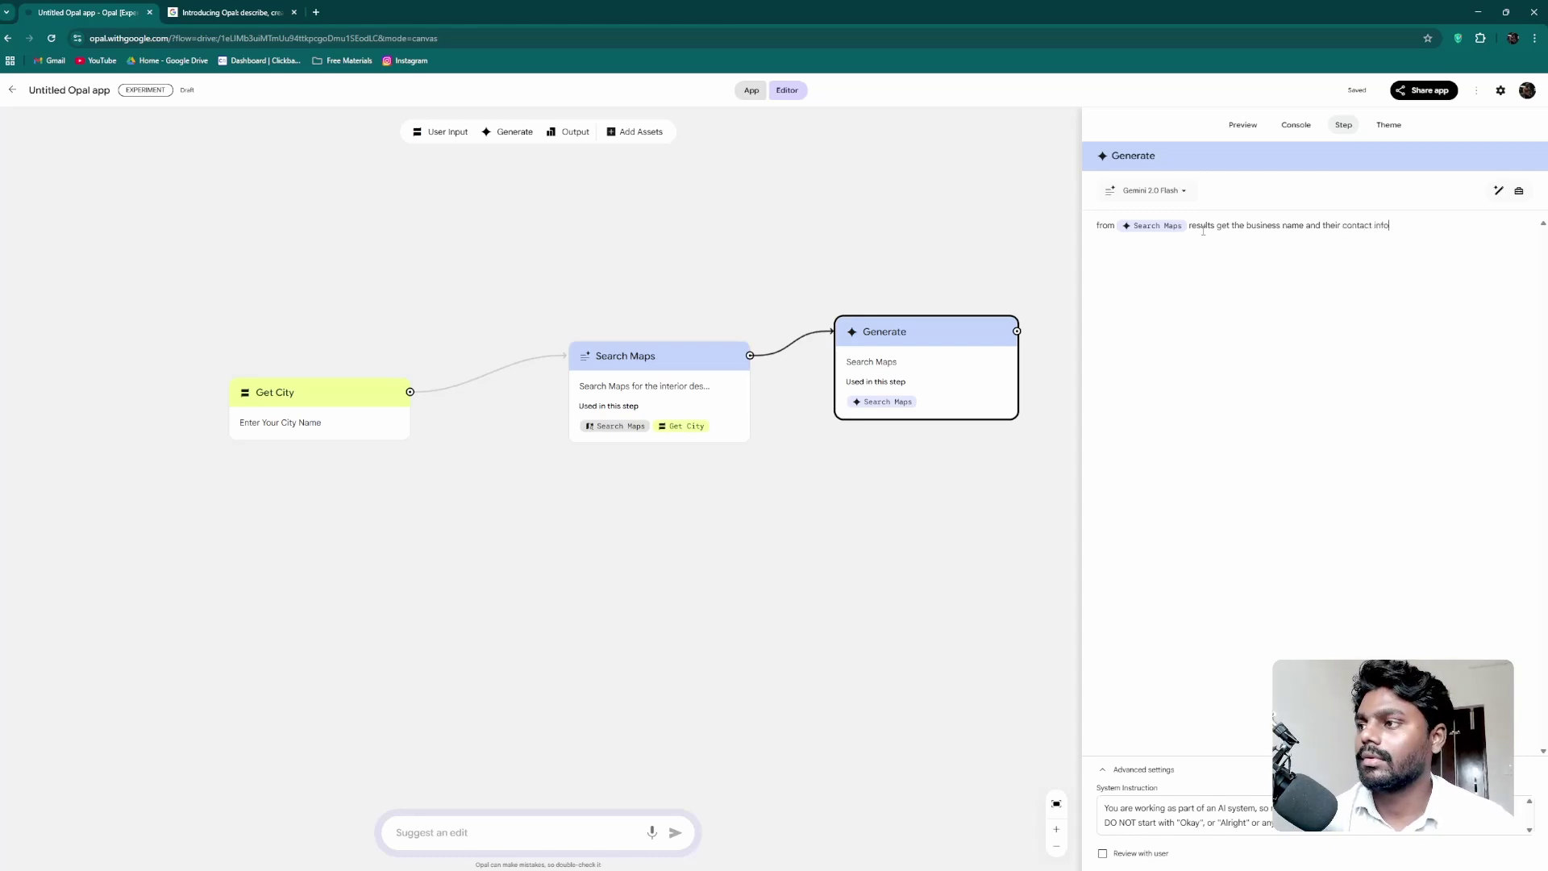
pyautogui.write('mrrmation and')
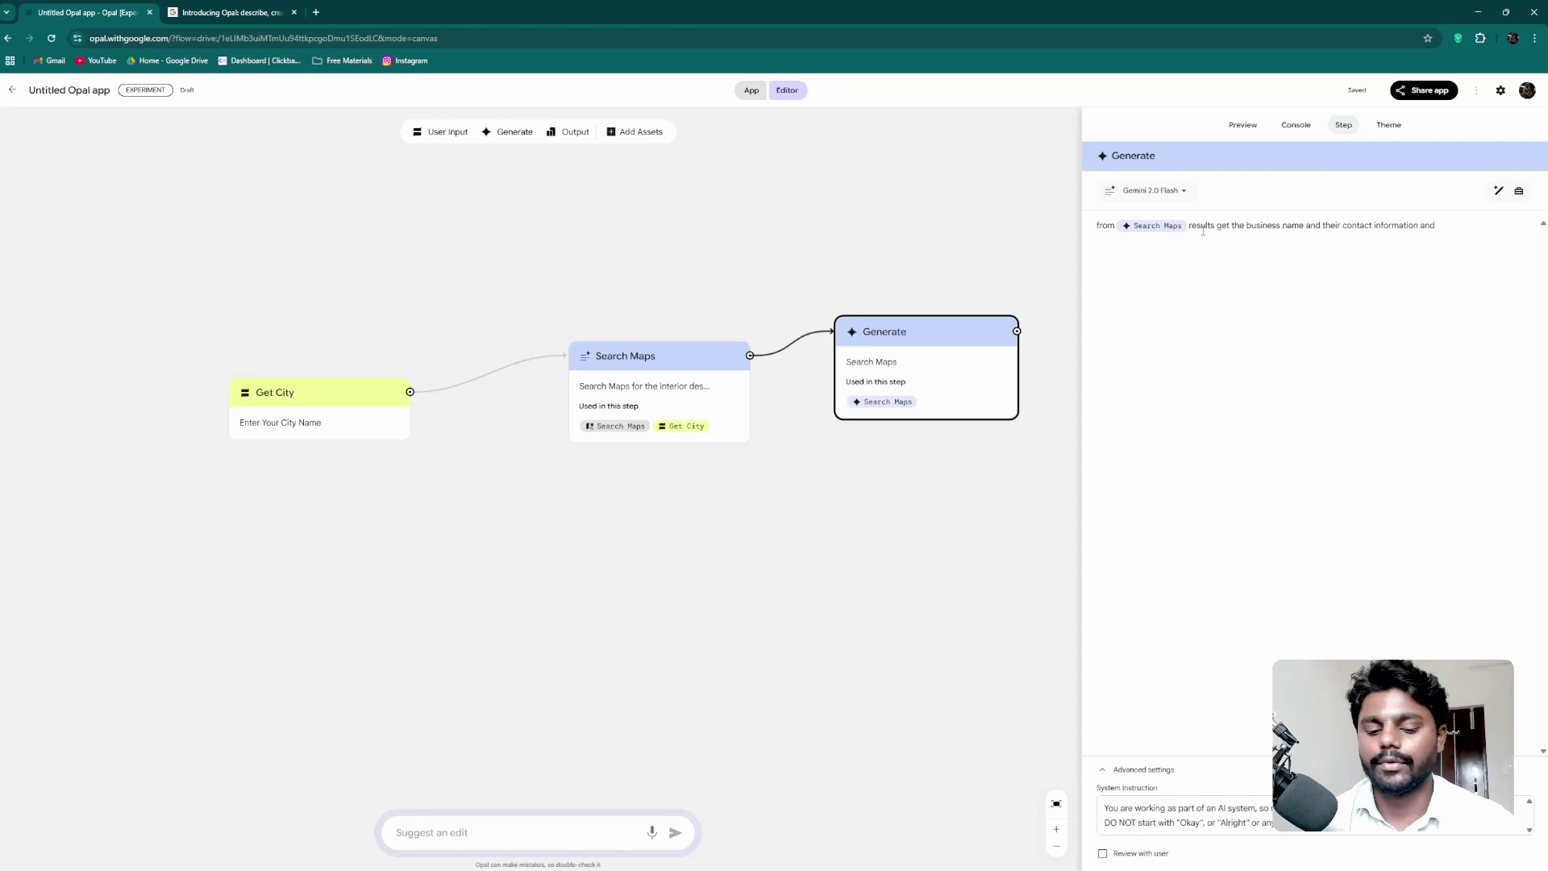
pyautogui.write(' put it in a')
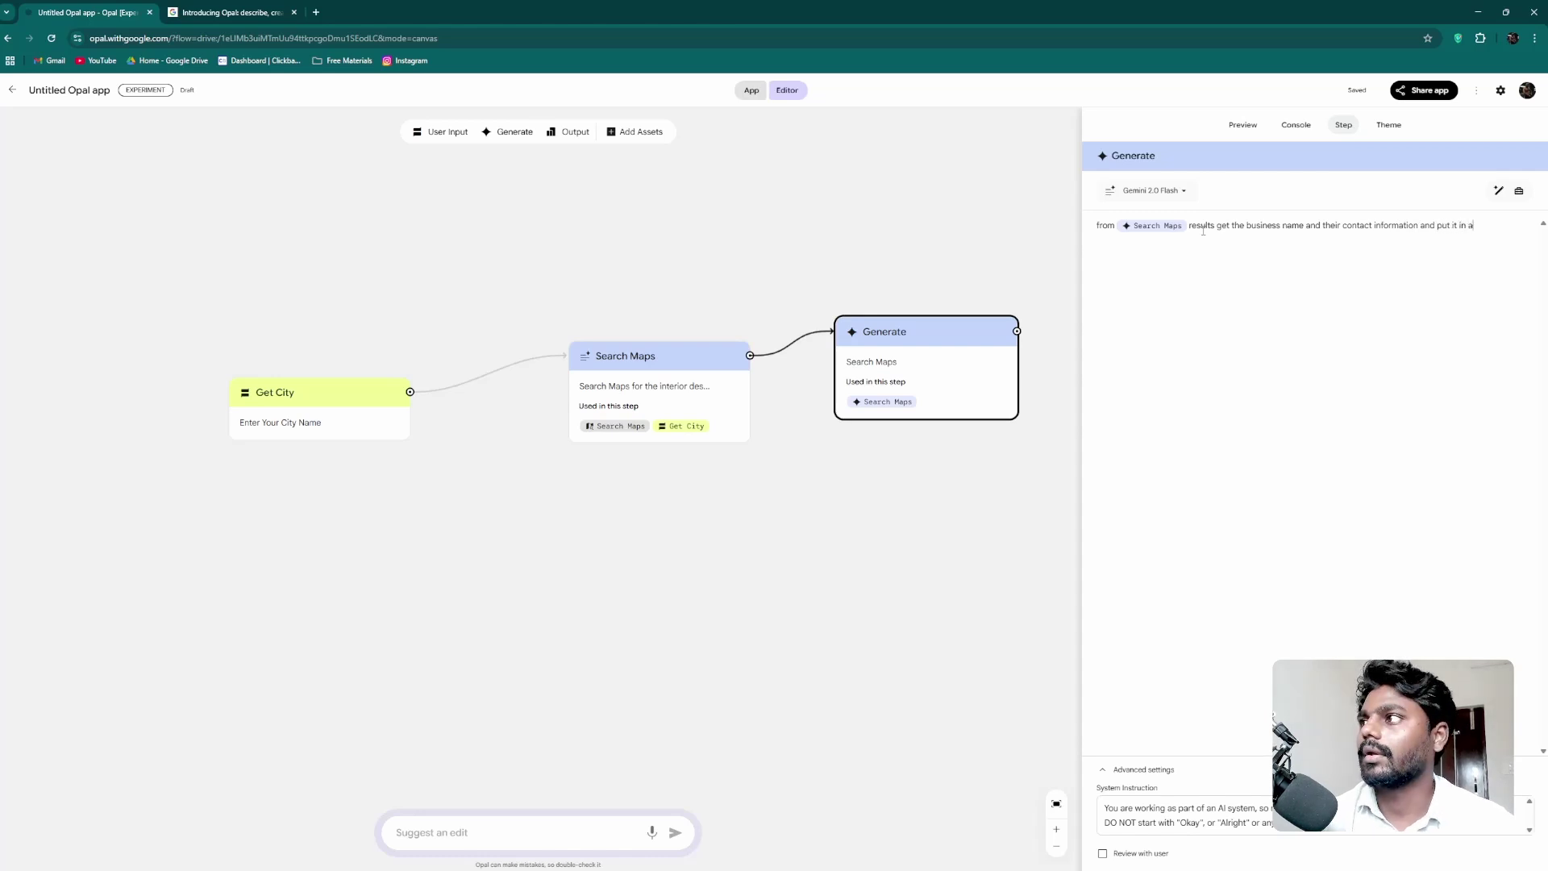
pyautogui.write(' table')
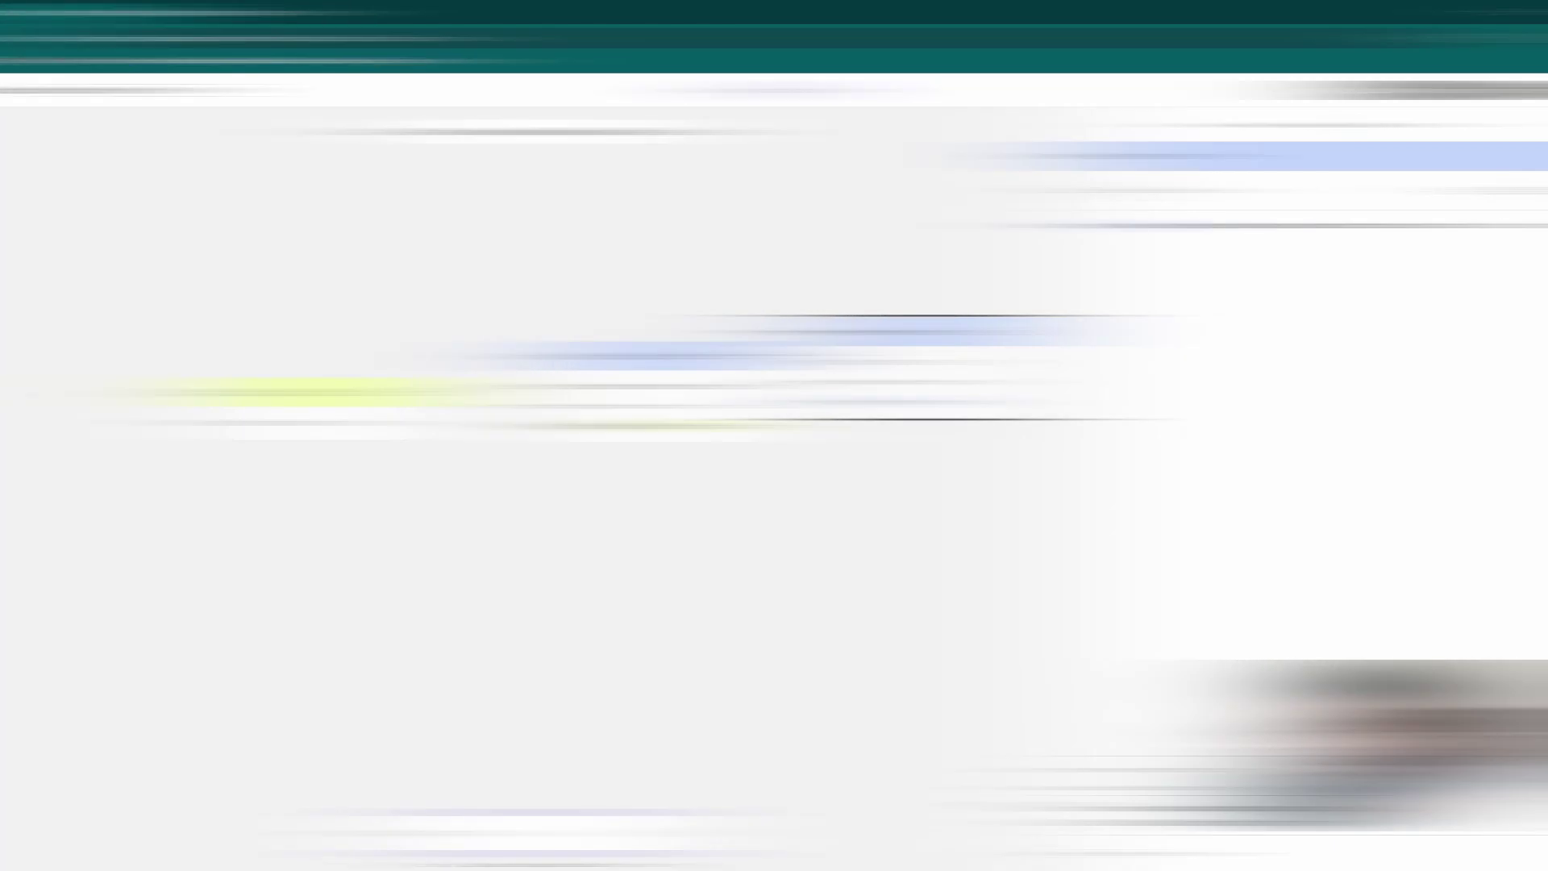
# Add an Output step below the Data step and connect it to receive Data's result.
pyautogui.hscroll(5, 886, 516)
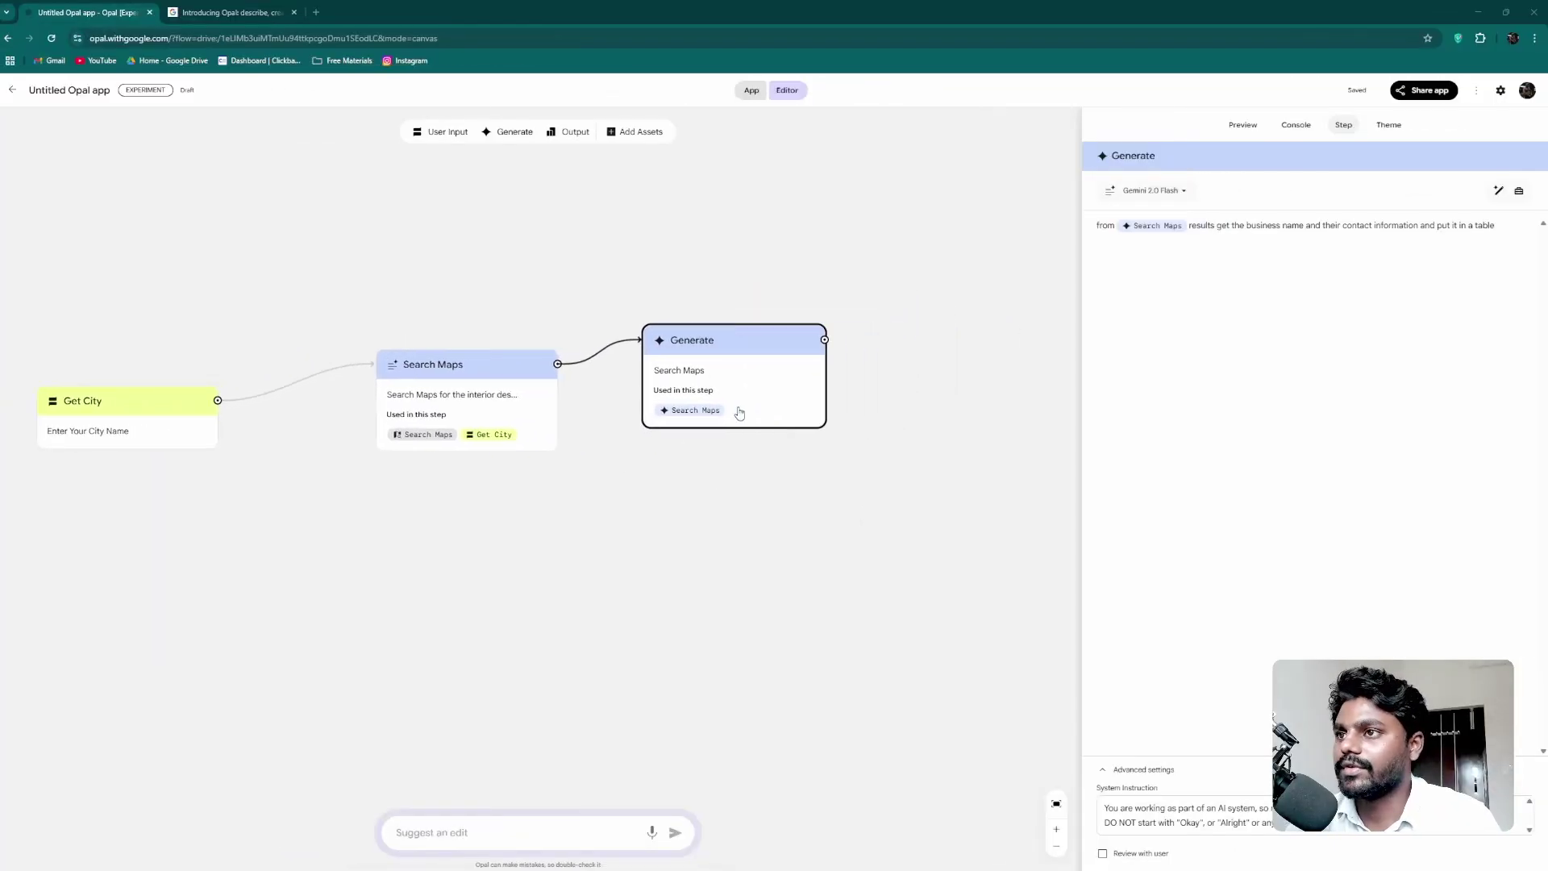
pyautogui.hscroll(2, 739, 413)
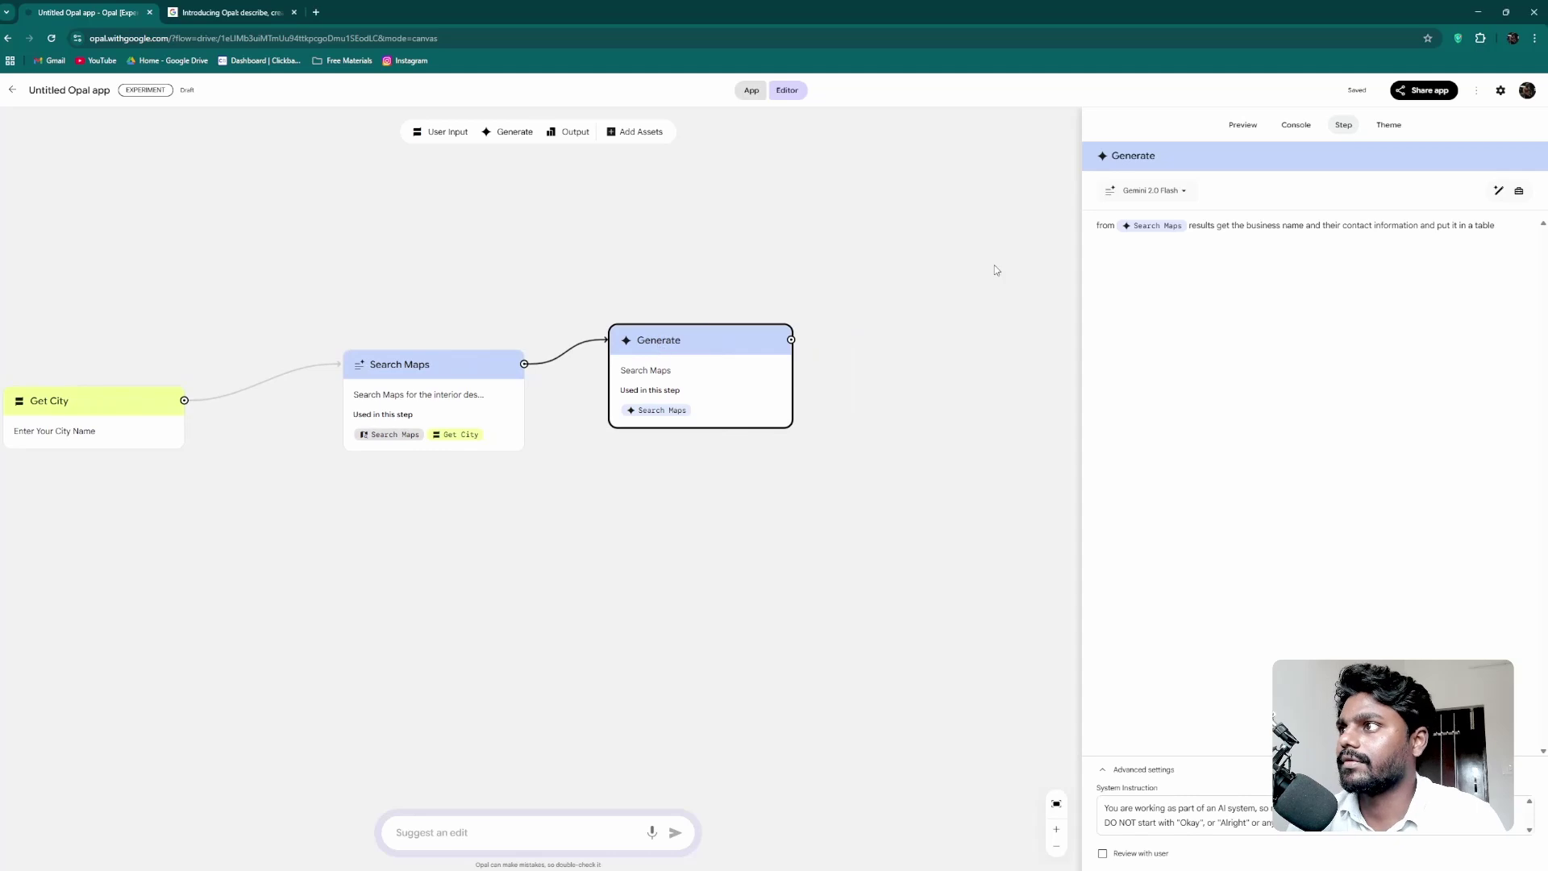
pyautogui.click(957, 356)
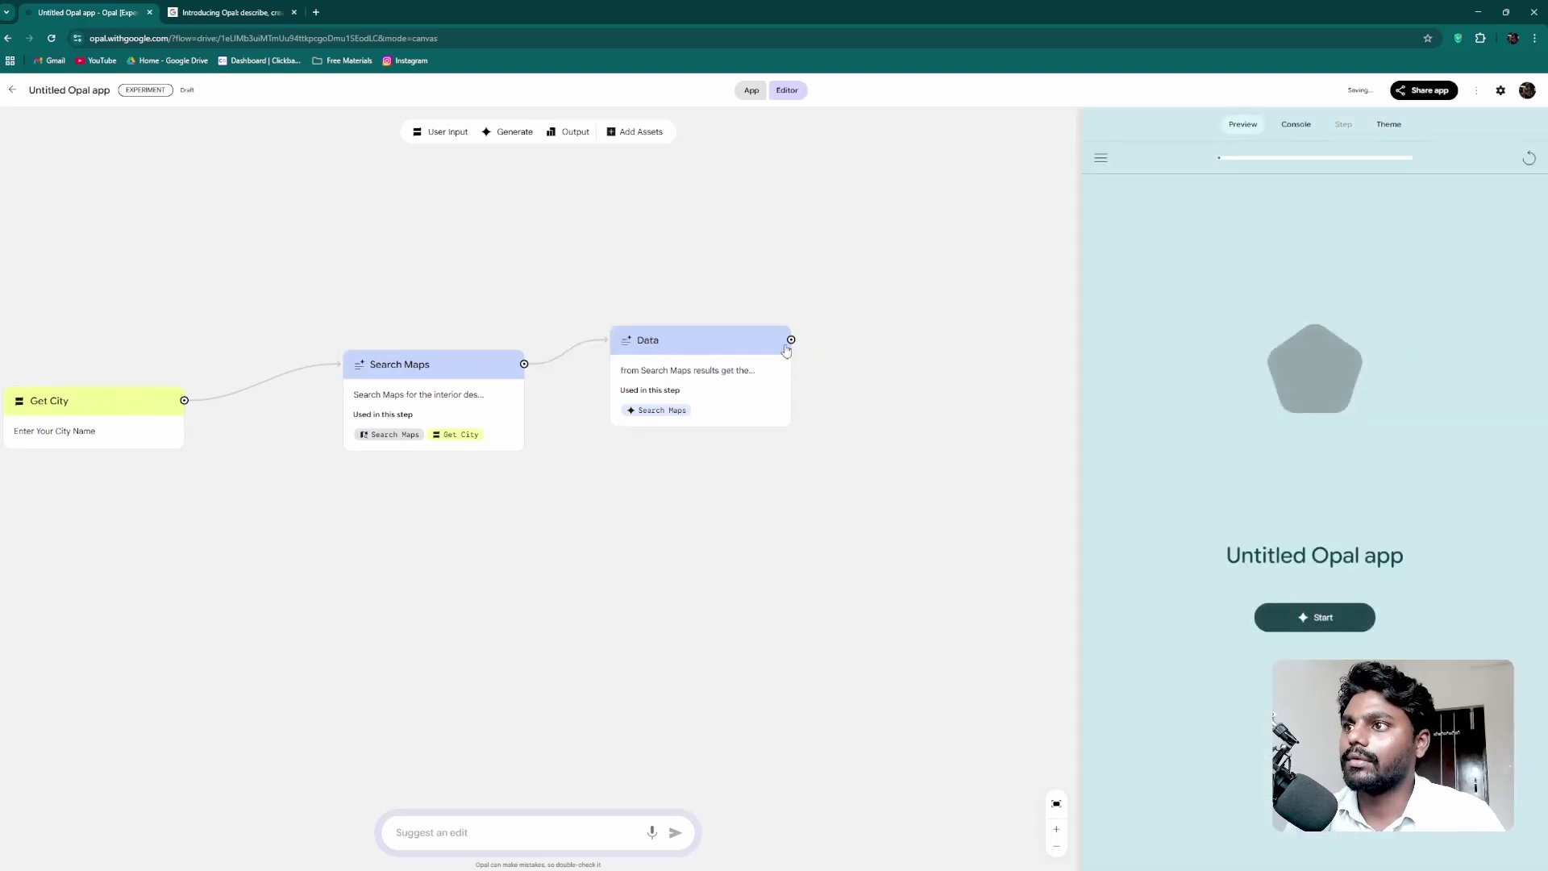
pyautogui.moveTo(790, 341); pyautogui.dragTo(829, 486)
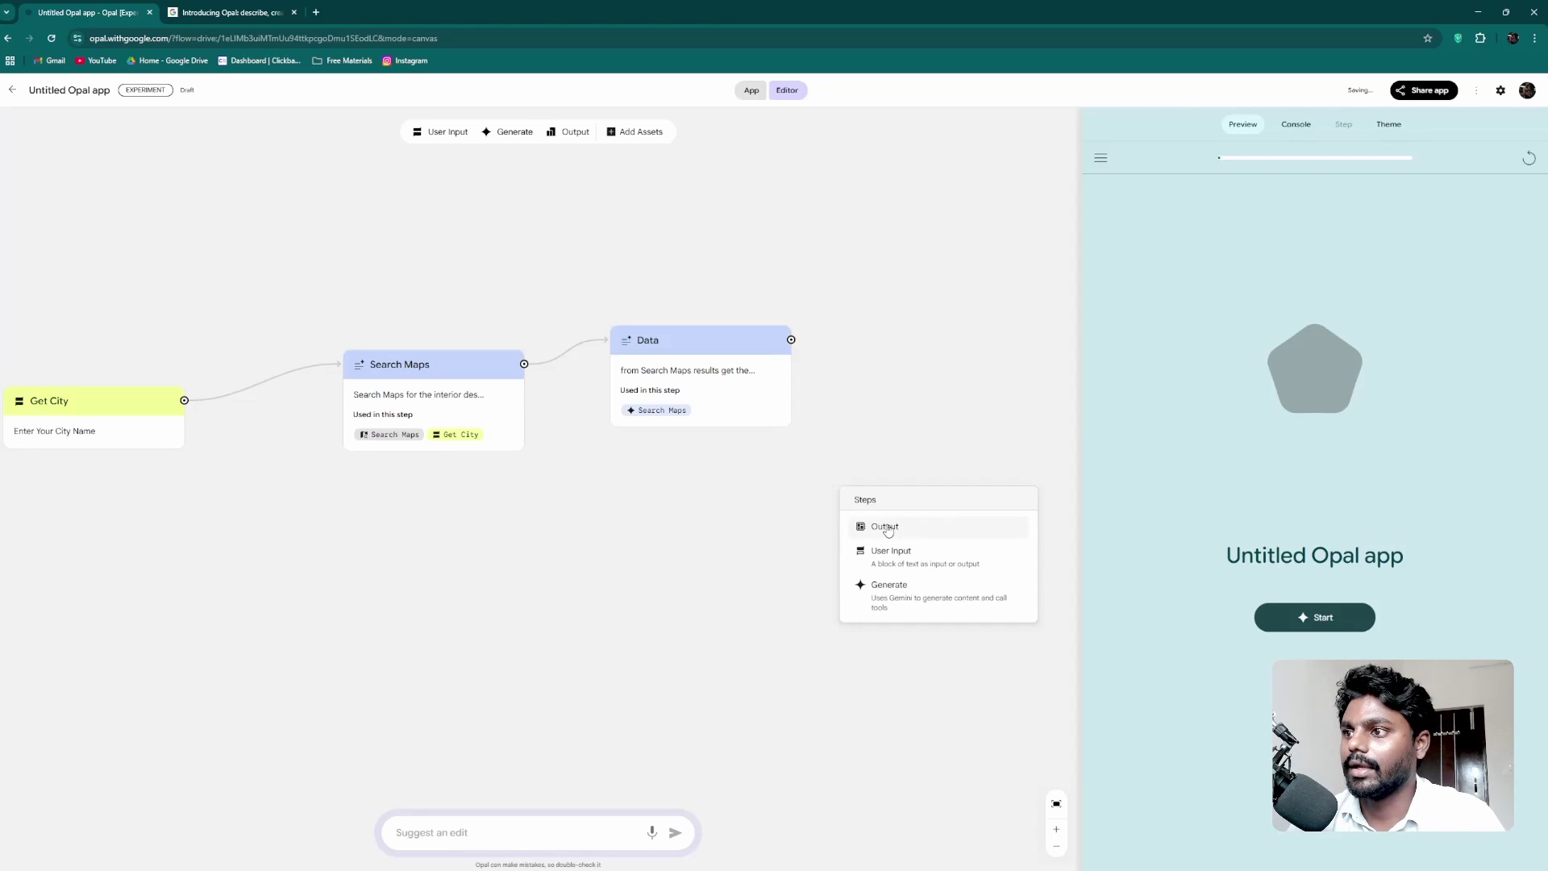
pyautogui.click(888, 530)
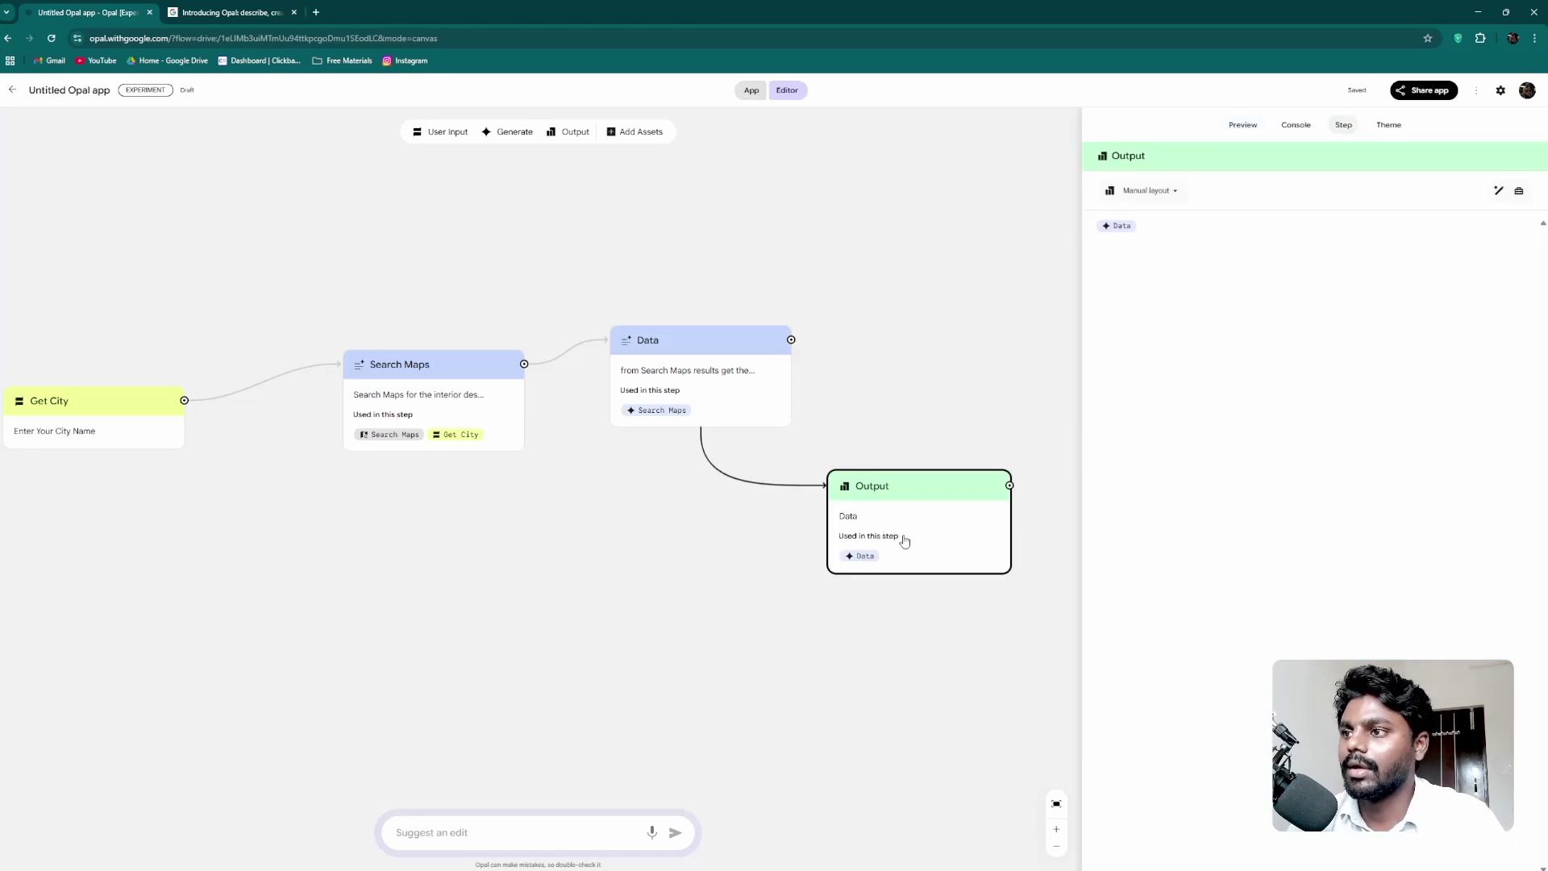
# Instruct the Output step to "Make this Data stored in google sheets." and set its output format to Save to Google Sheets.
pyautogui.click(1093, 226)
pyautogui.write('Make ')
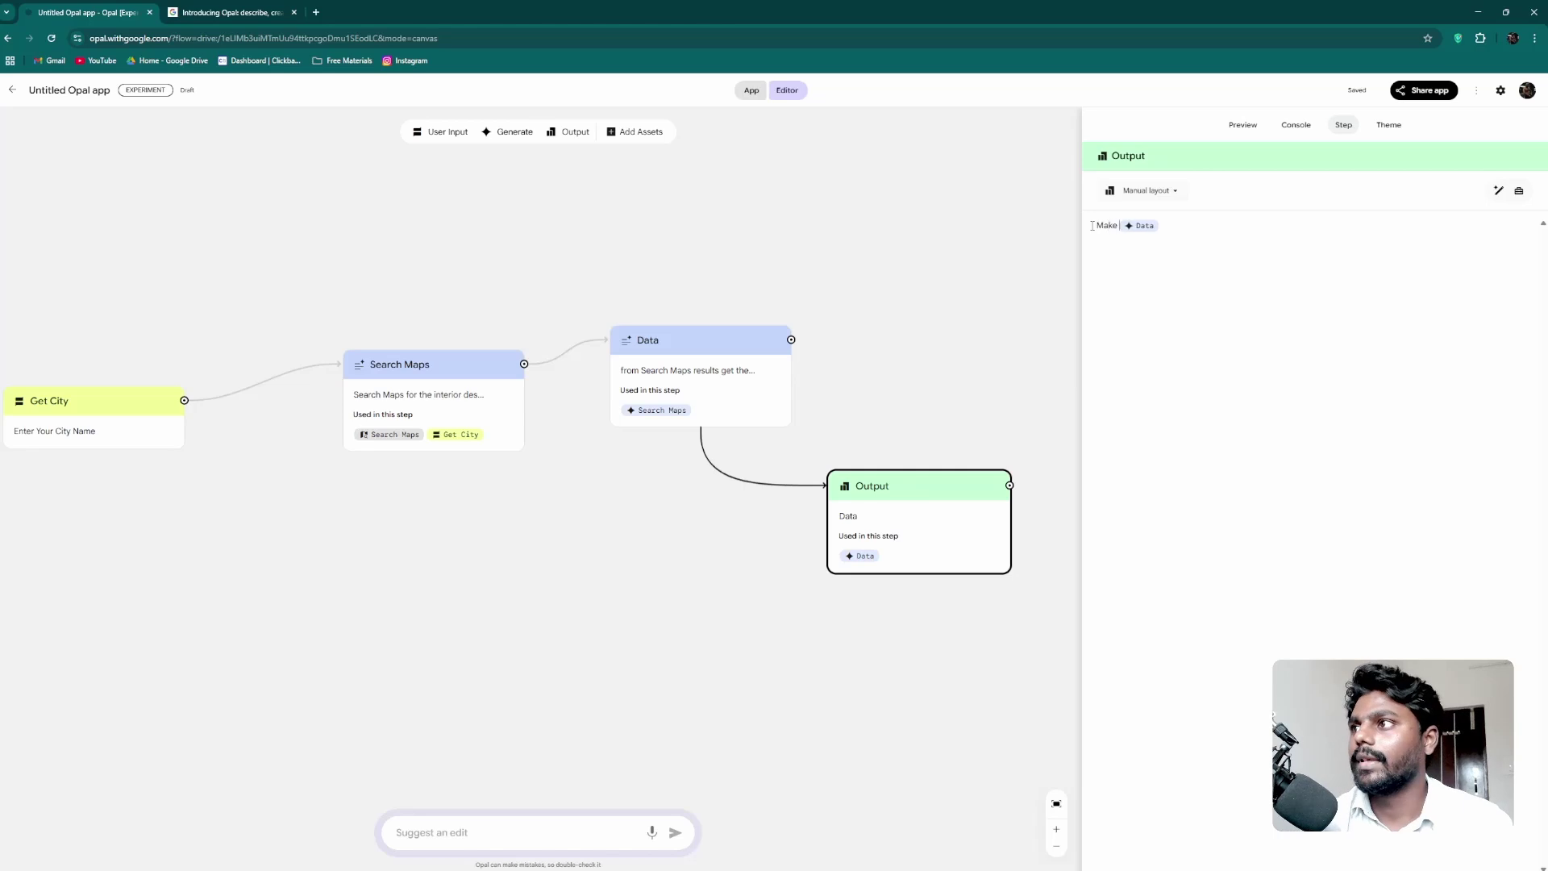
pyautogui.write('this')
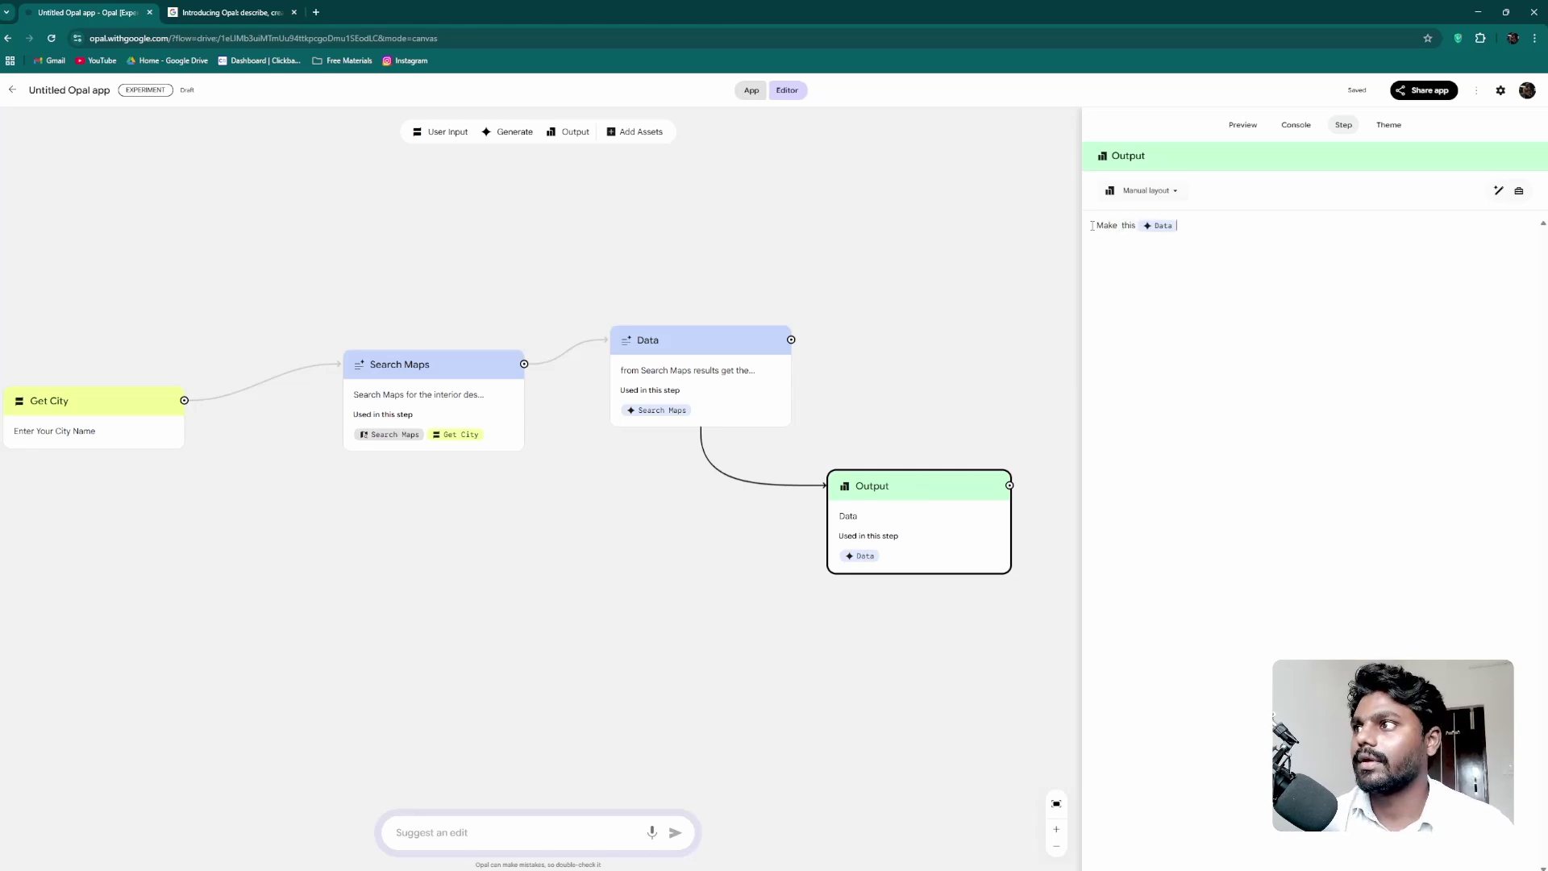
pyautogui.write(' Data st')
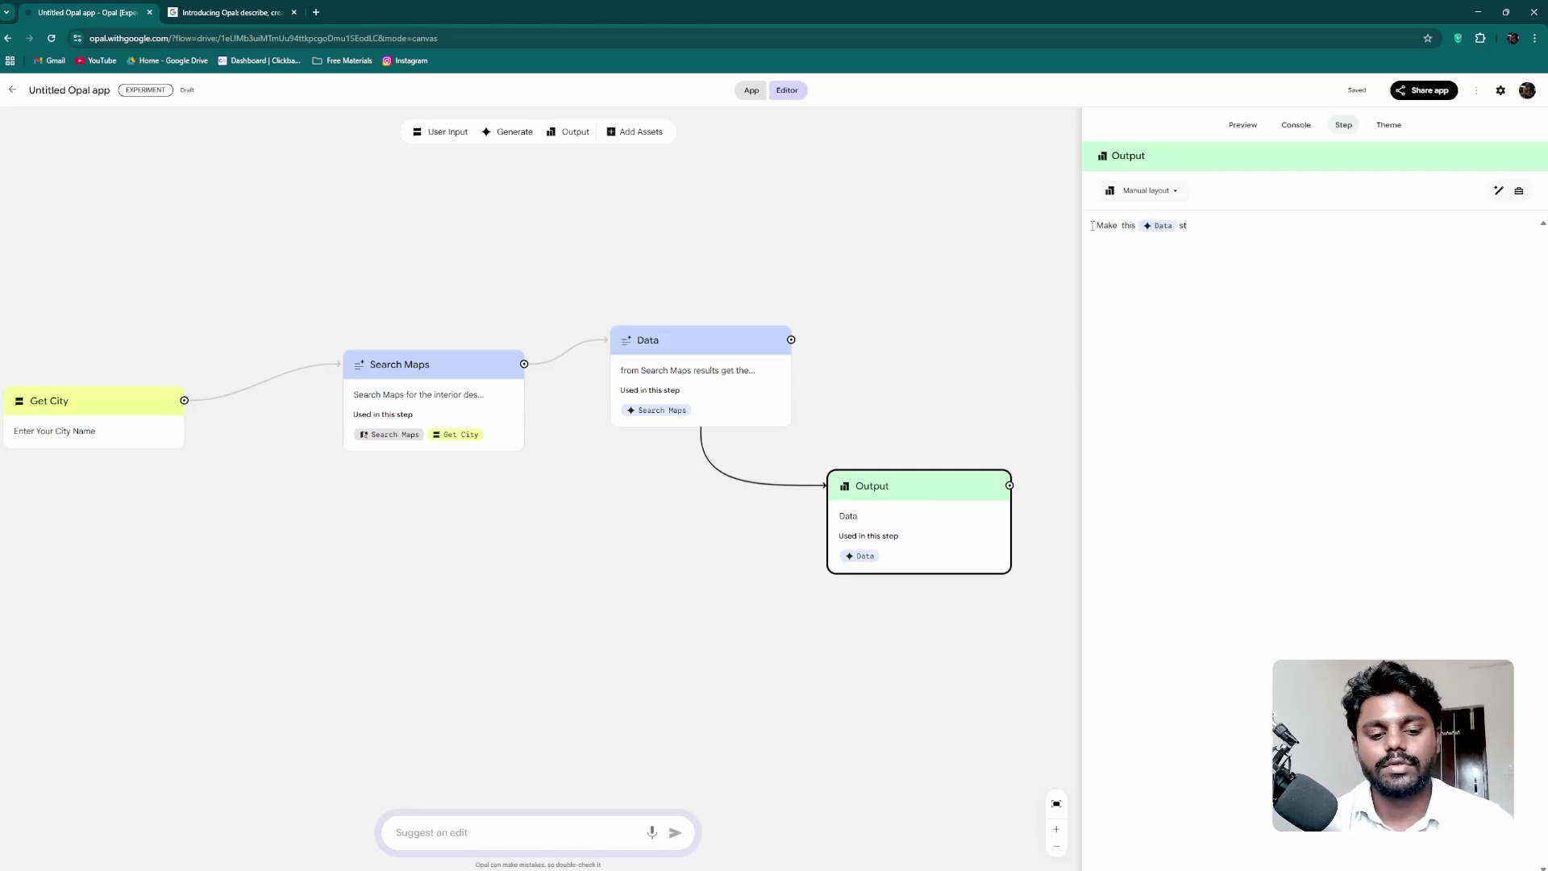
pyautogui.write('ored in goo')
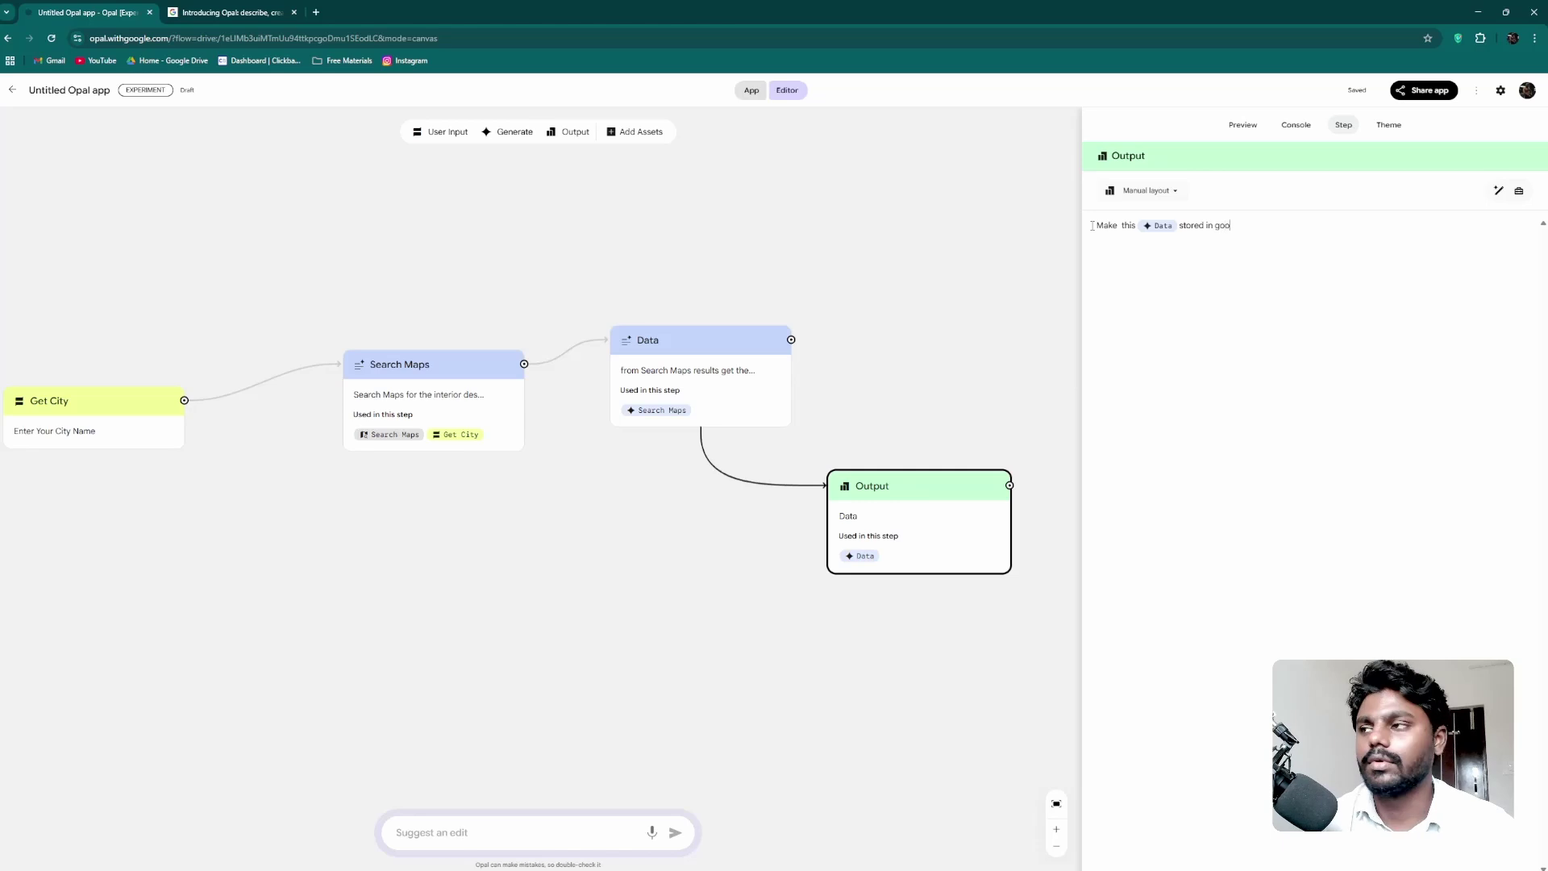
pyautogui.write('gle sheets.')
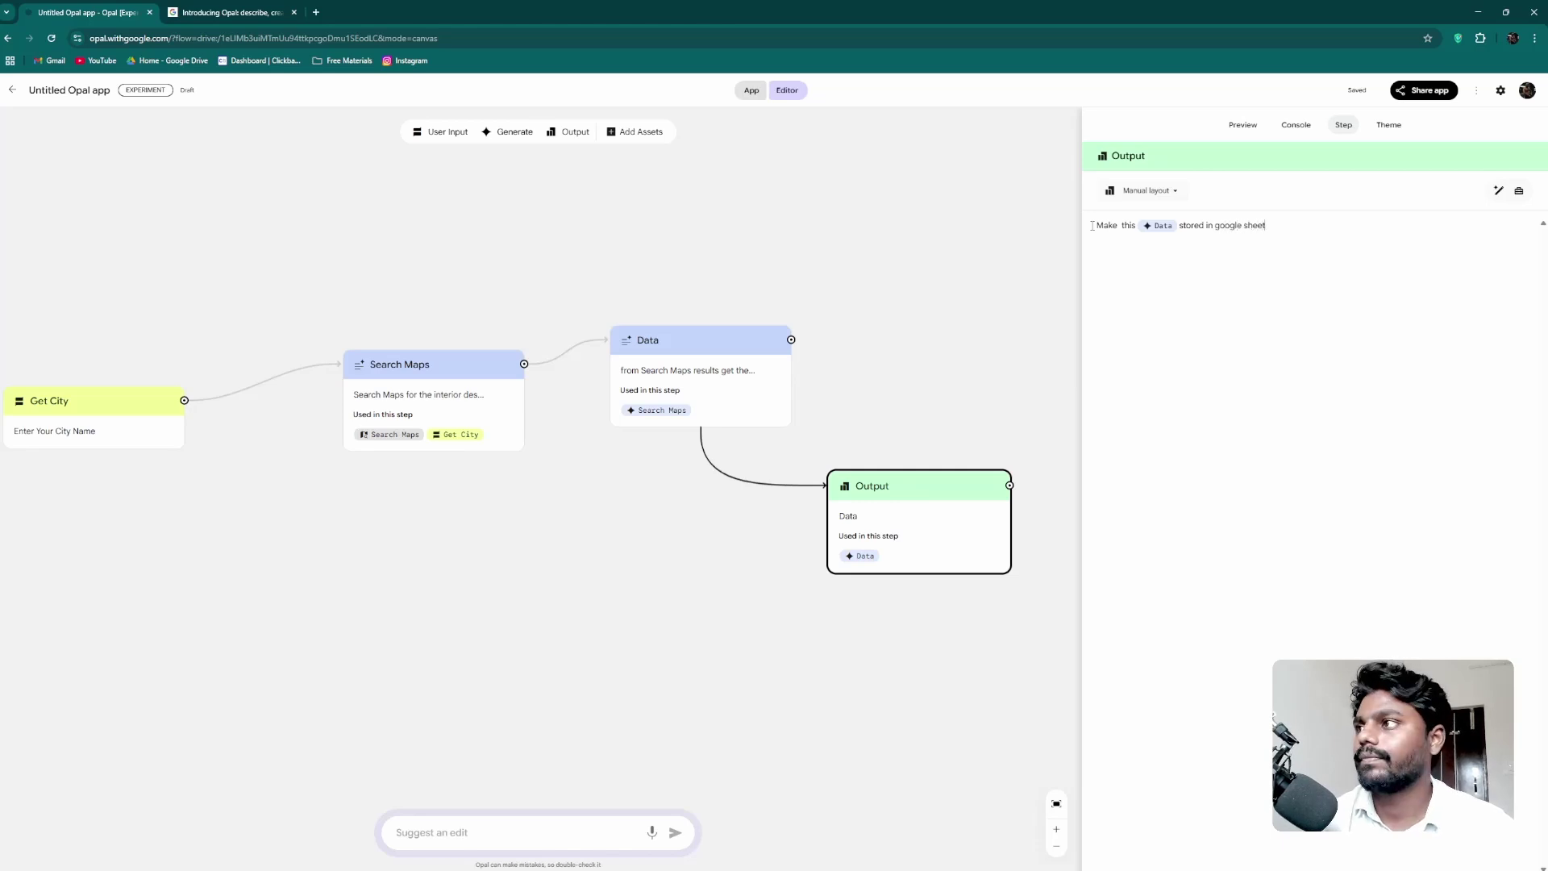
pyautogui.click(1165, 194)
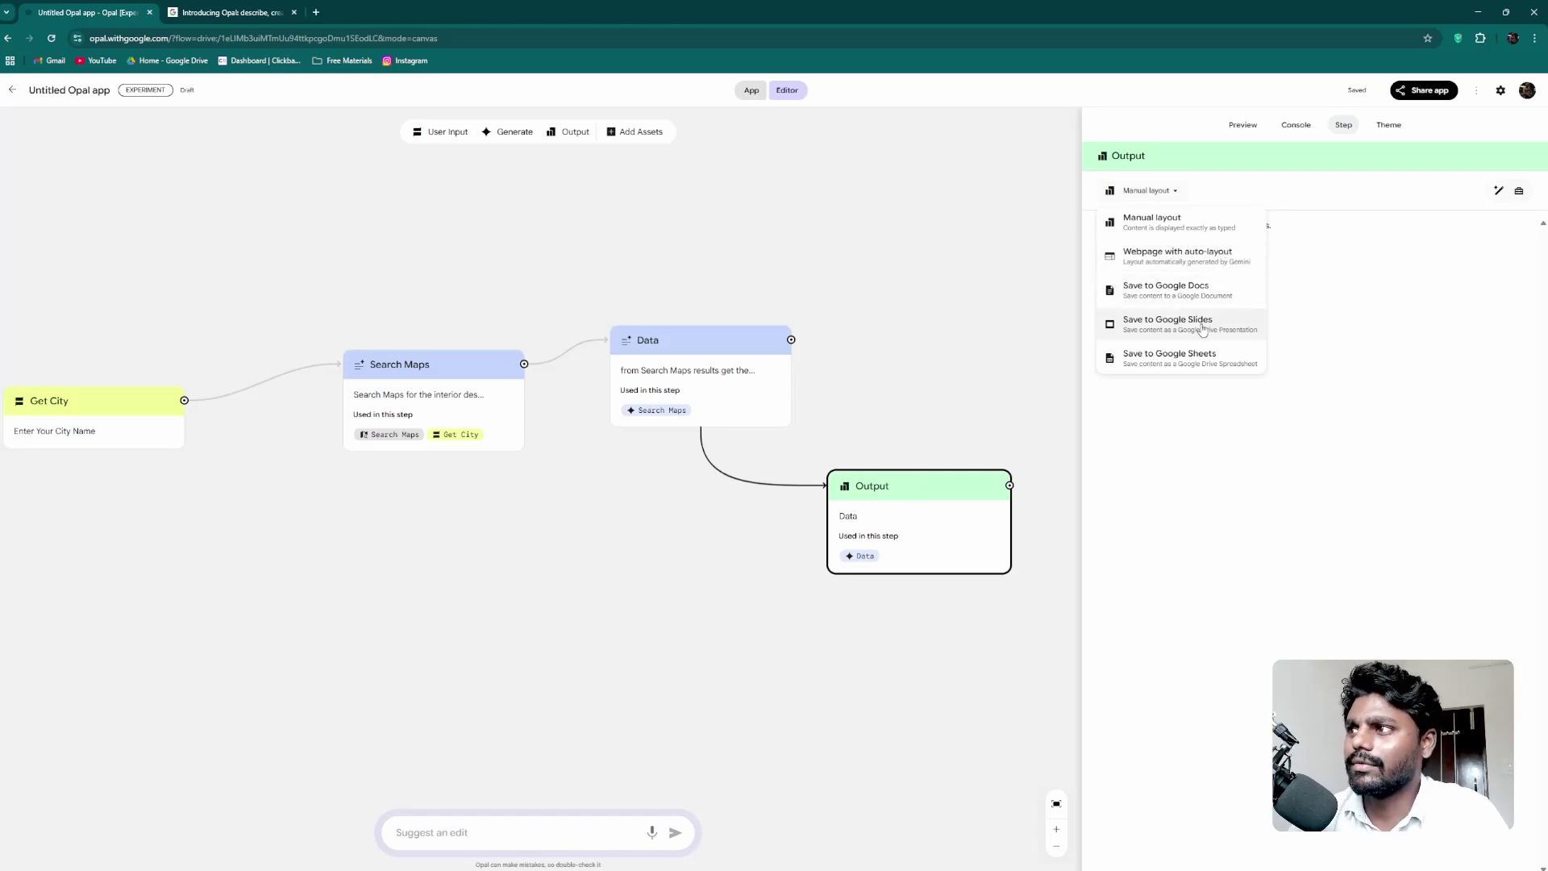
pyautogui.click(1183, 361)
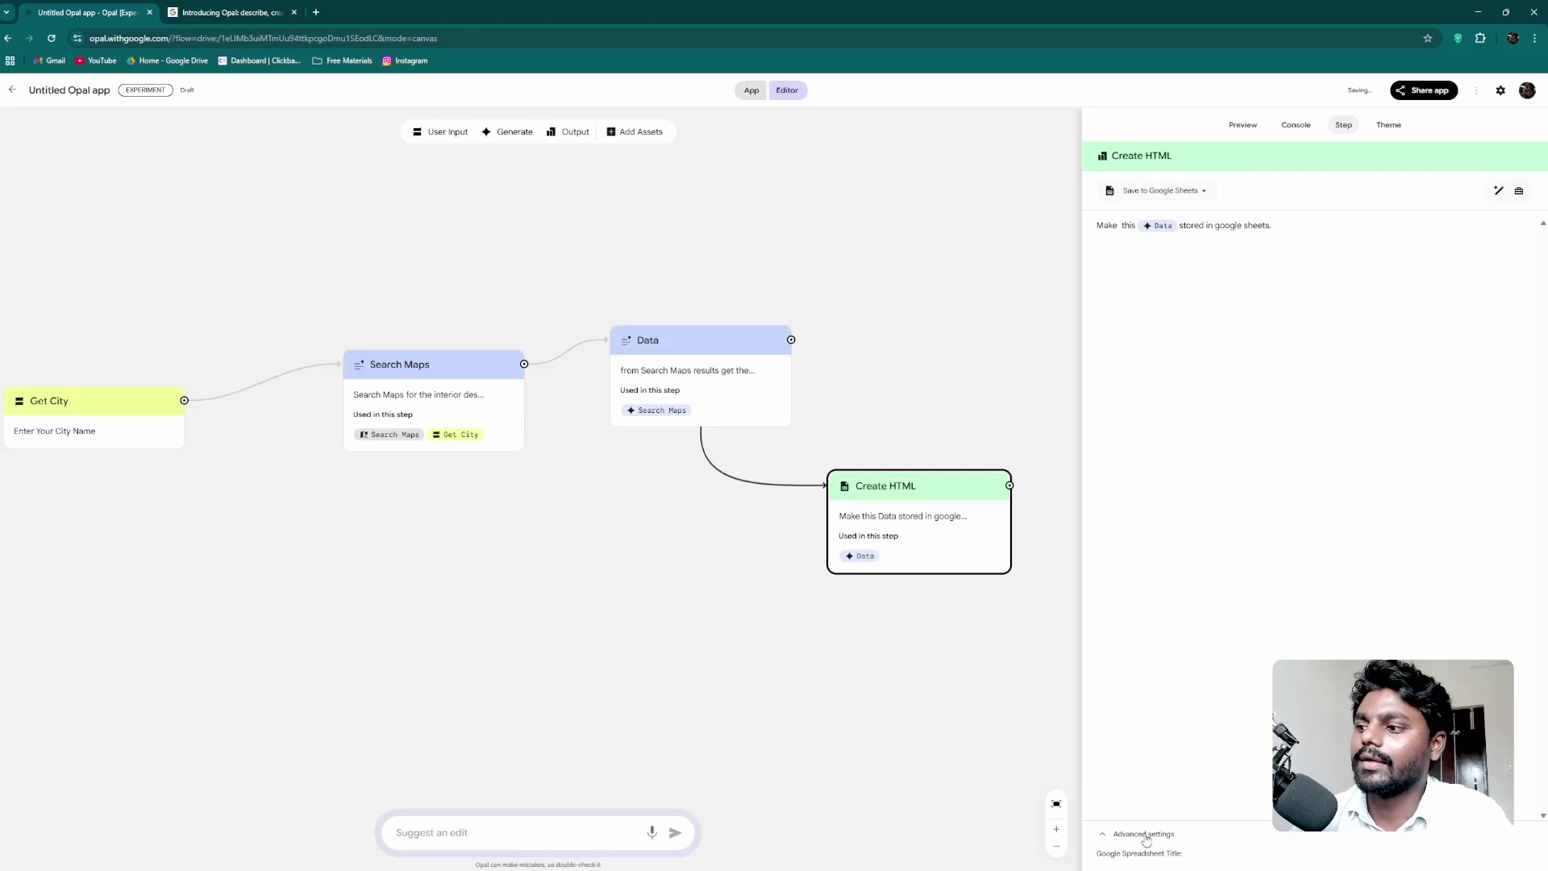
# Set the Output step's Google spreadsheet title to "Test-leads-interiorbiz".
pyautogui.click(1183, 854)
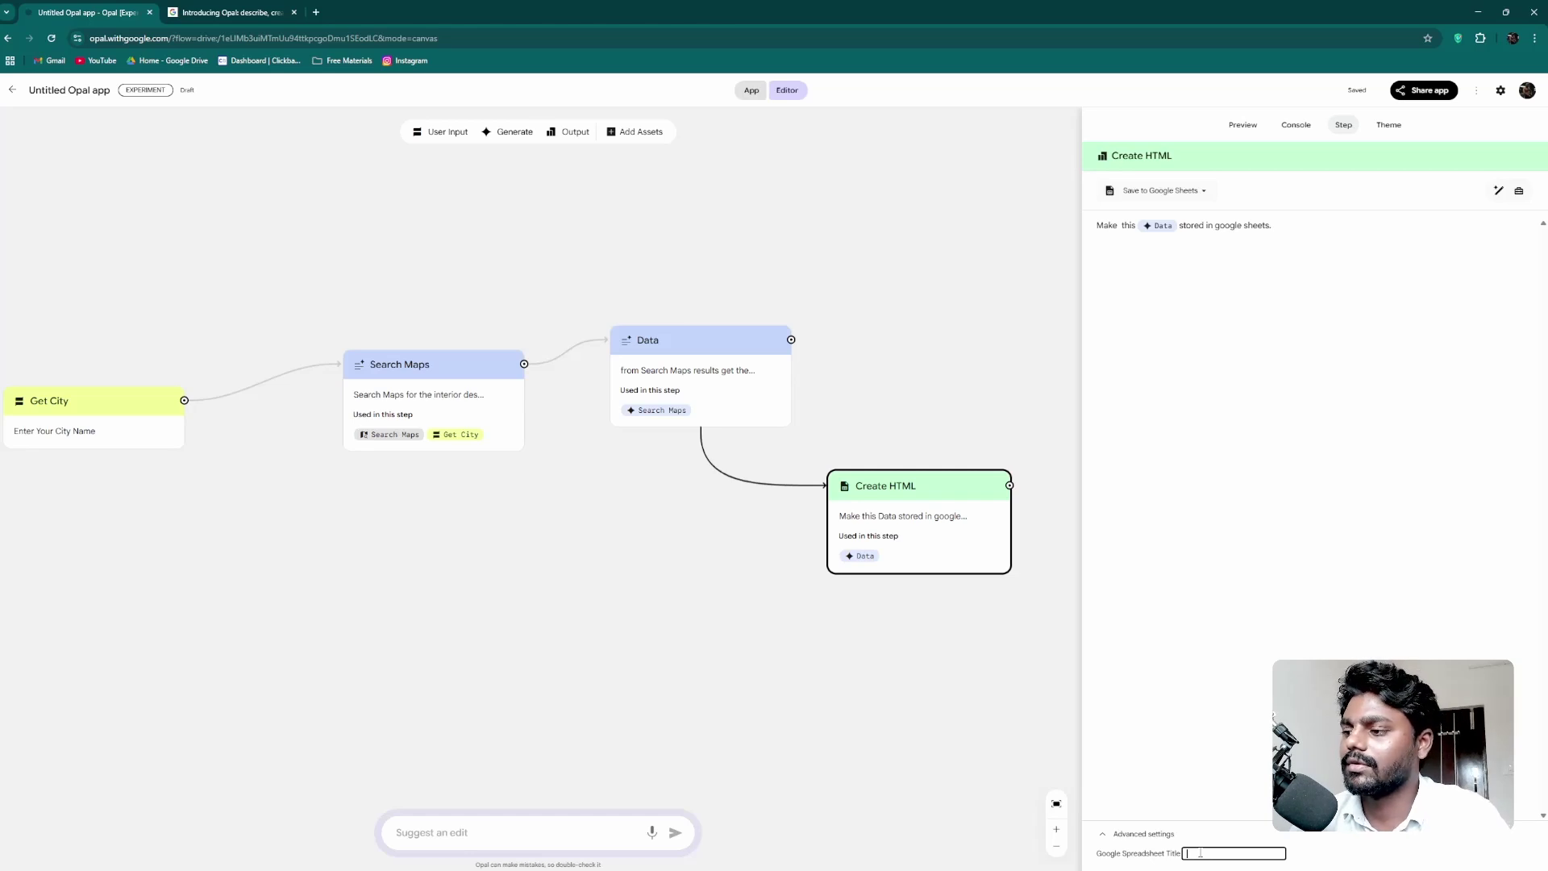
pyautogui.write('Test')
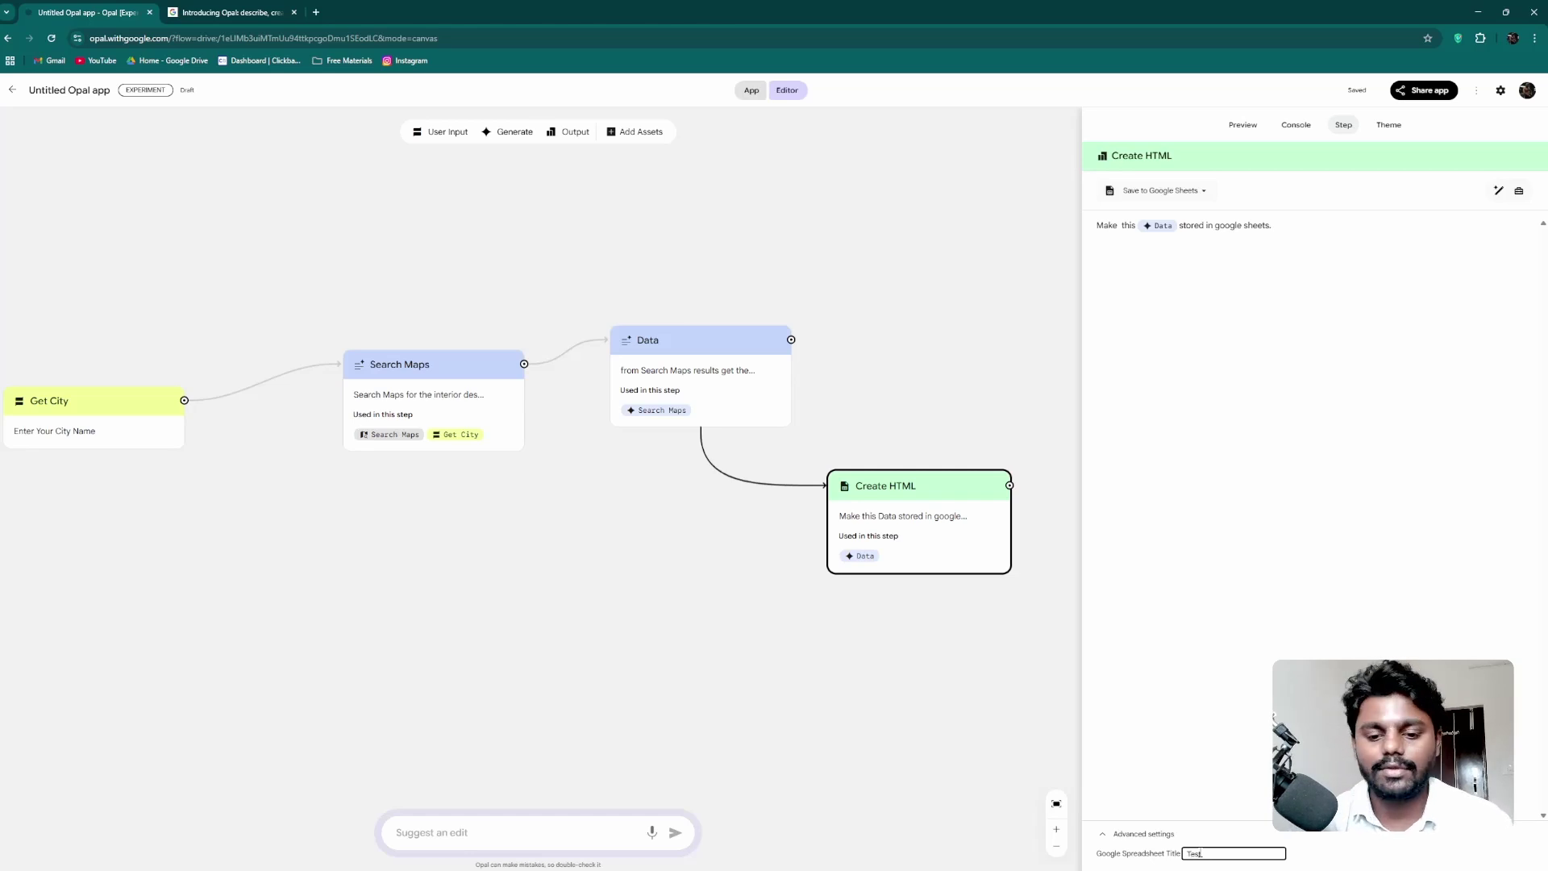
pyautogui.write('-leads-reales')
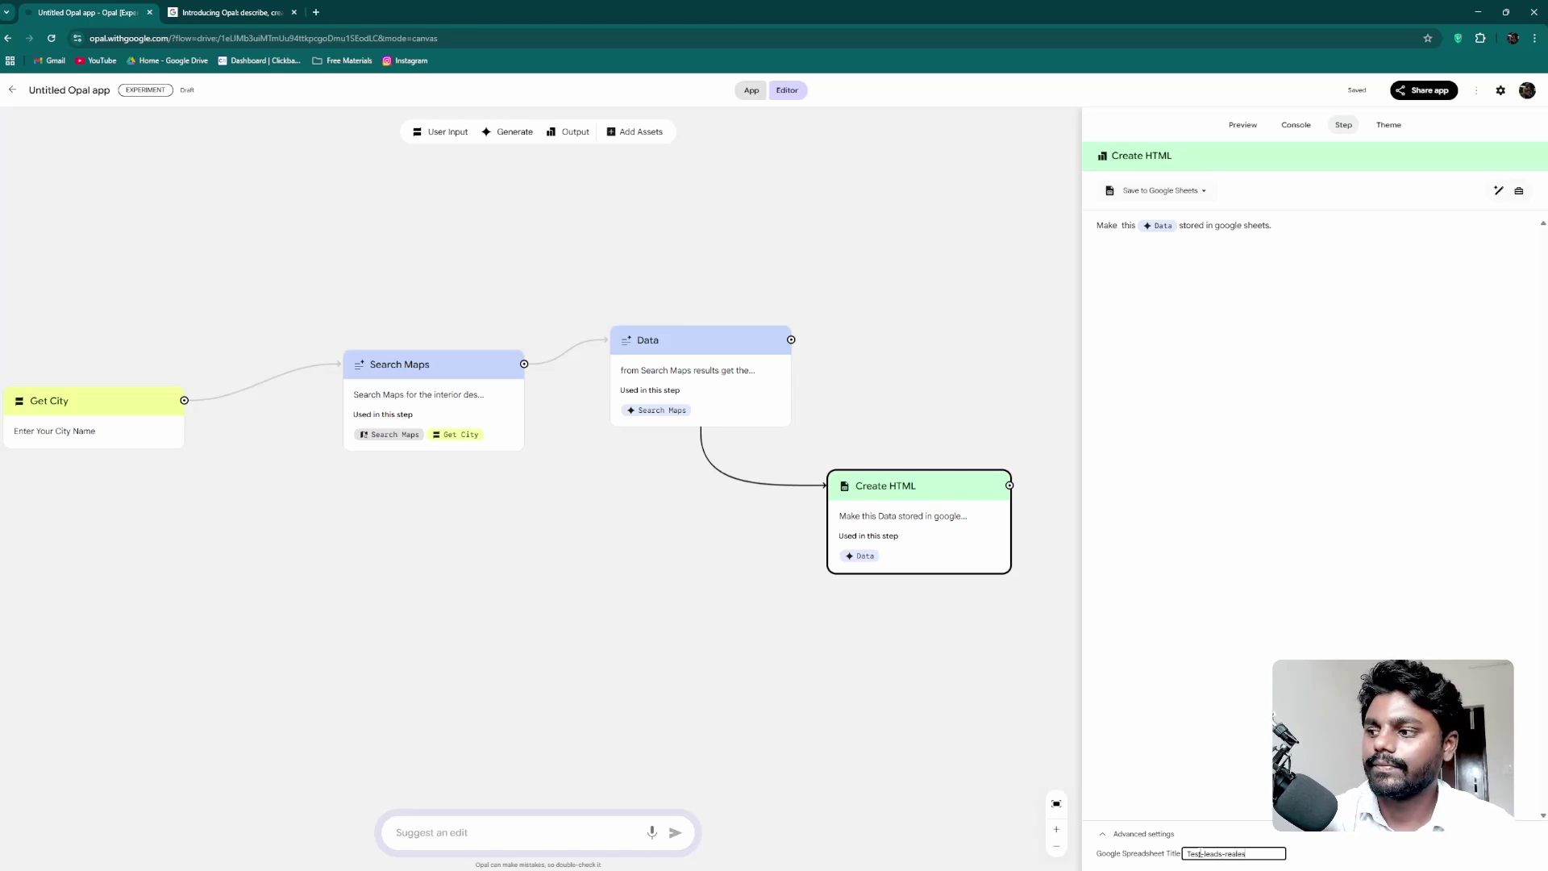
pyautogui.press('BackSpace')
pyautogui.press('BackSpace')
pyautogui.press('BackSpace')
pyautogui.press('BackSpace')
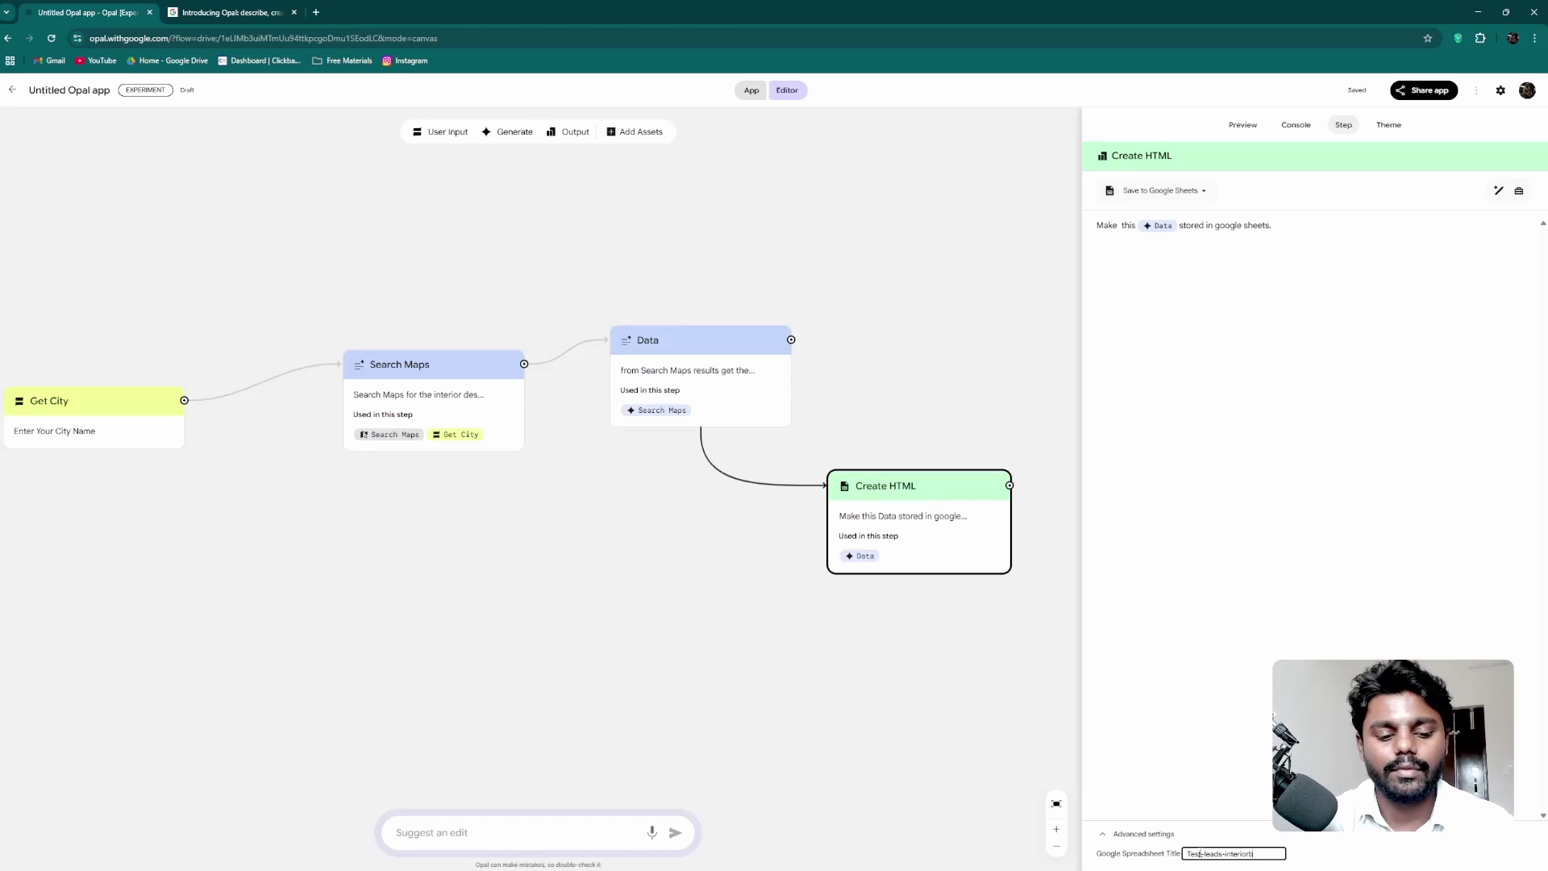
pyautogui.click(1249, 746)
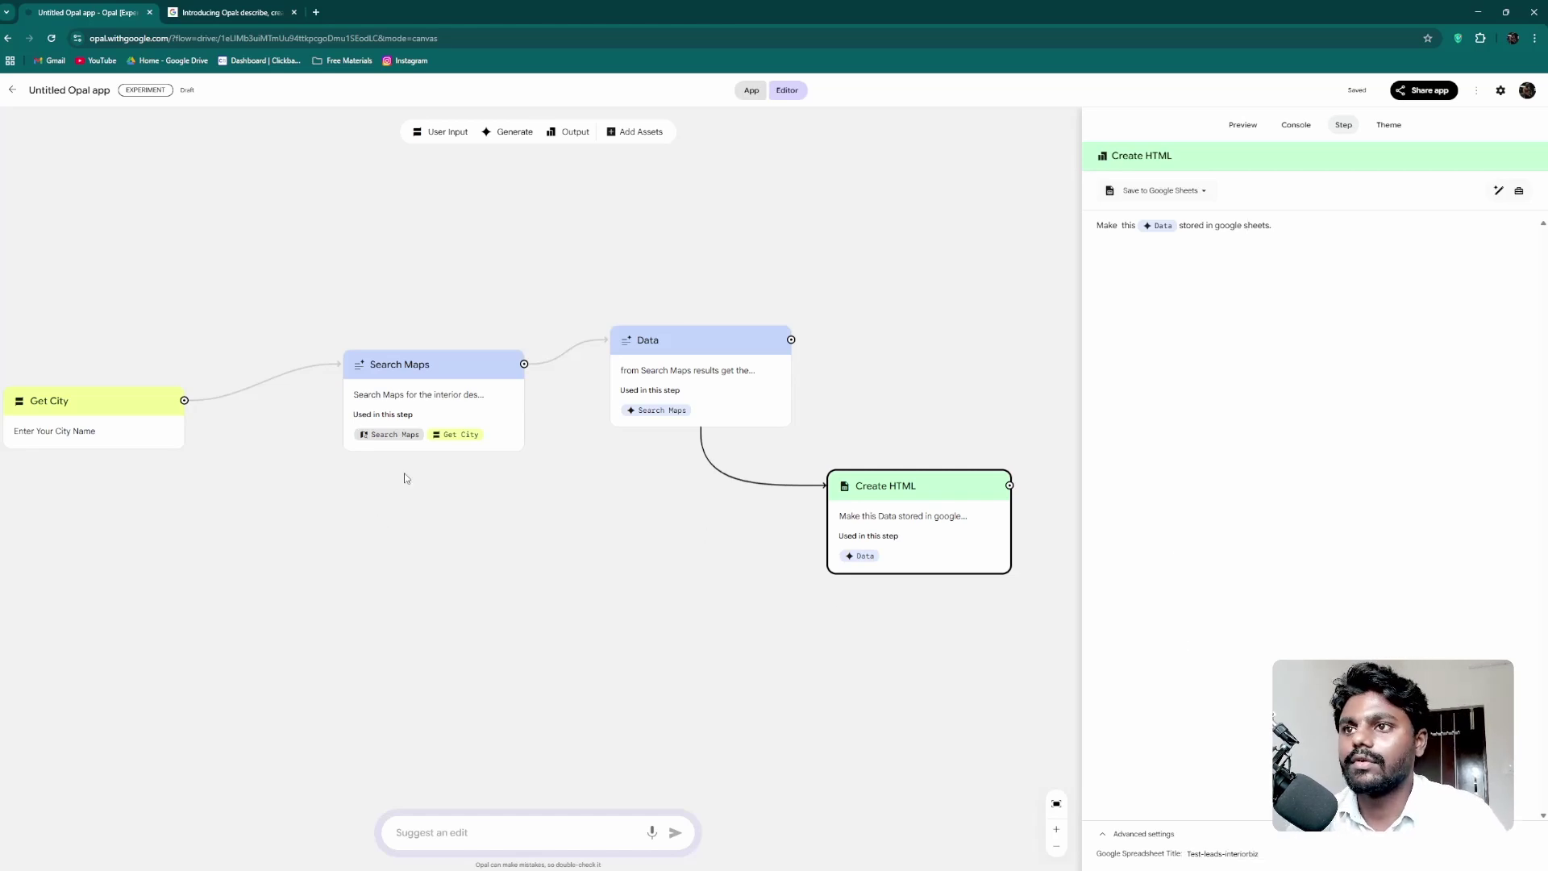
# Switch the model of the Data step to Gemini 2.5 Pro.
pyautogui.hscroll(-2, 450, 484)
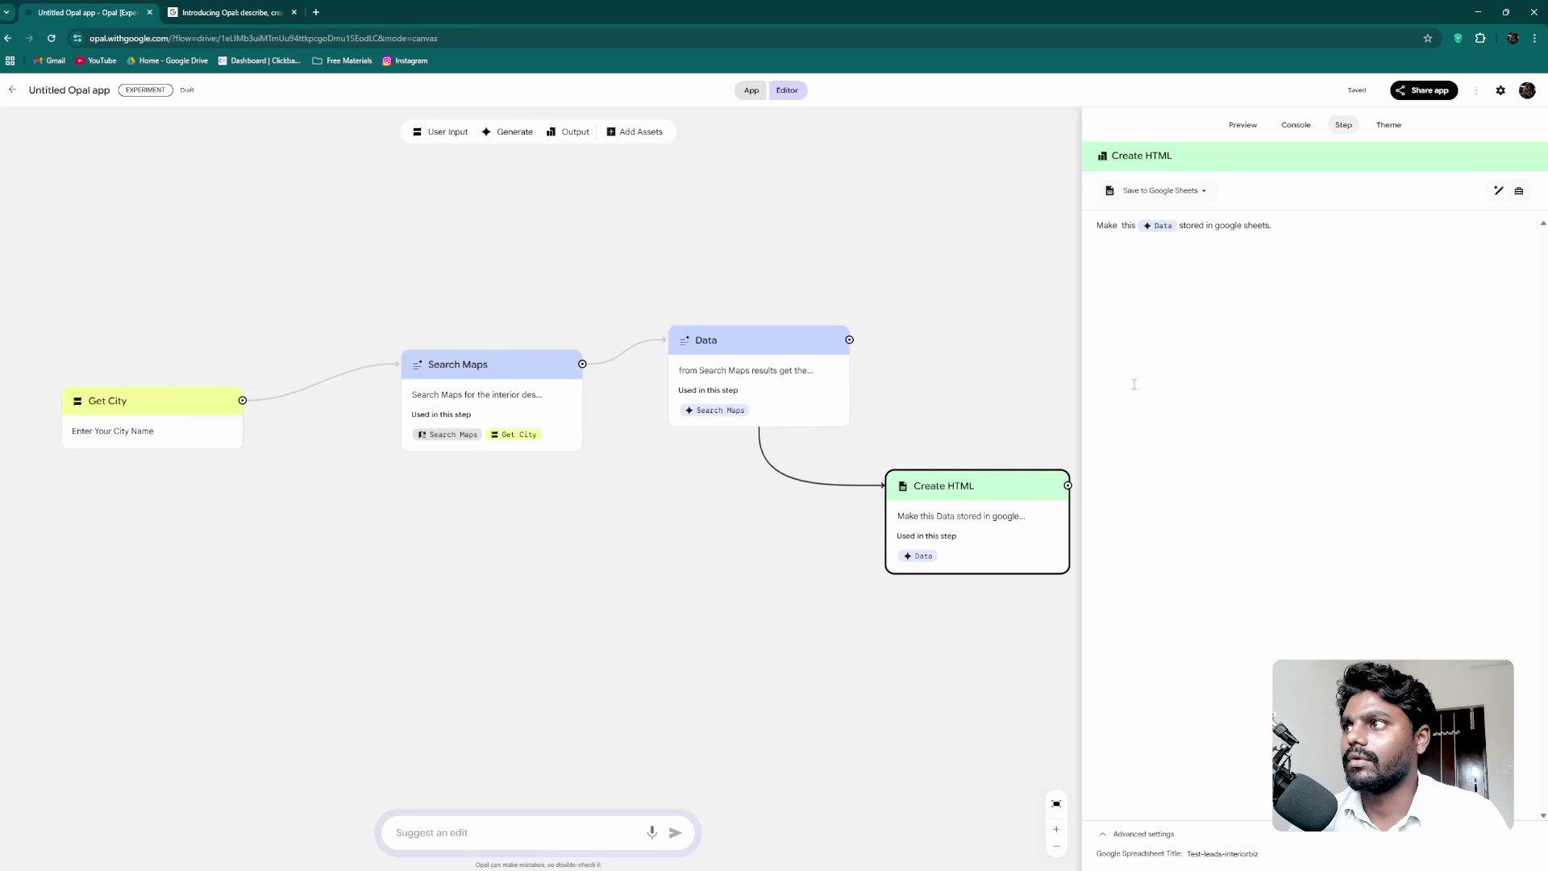
pyautogui.click(159, 406)
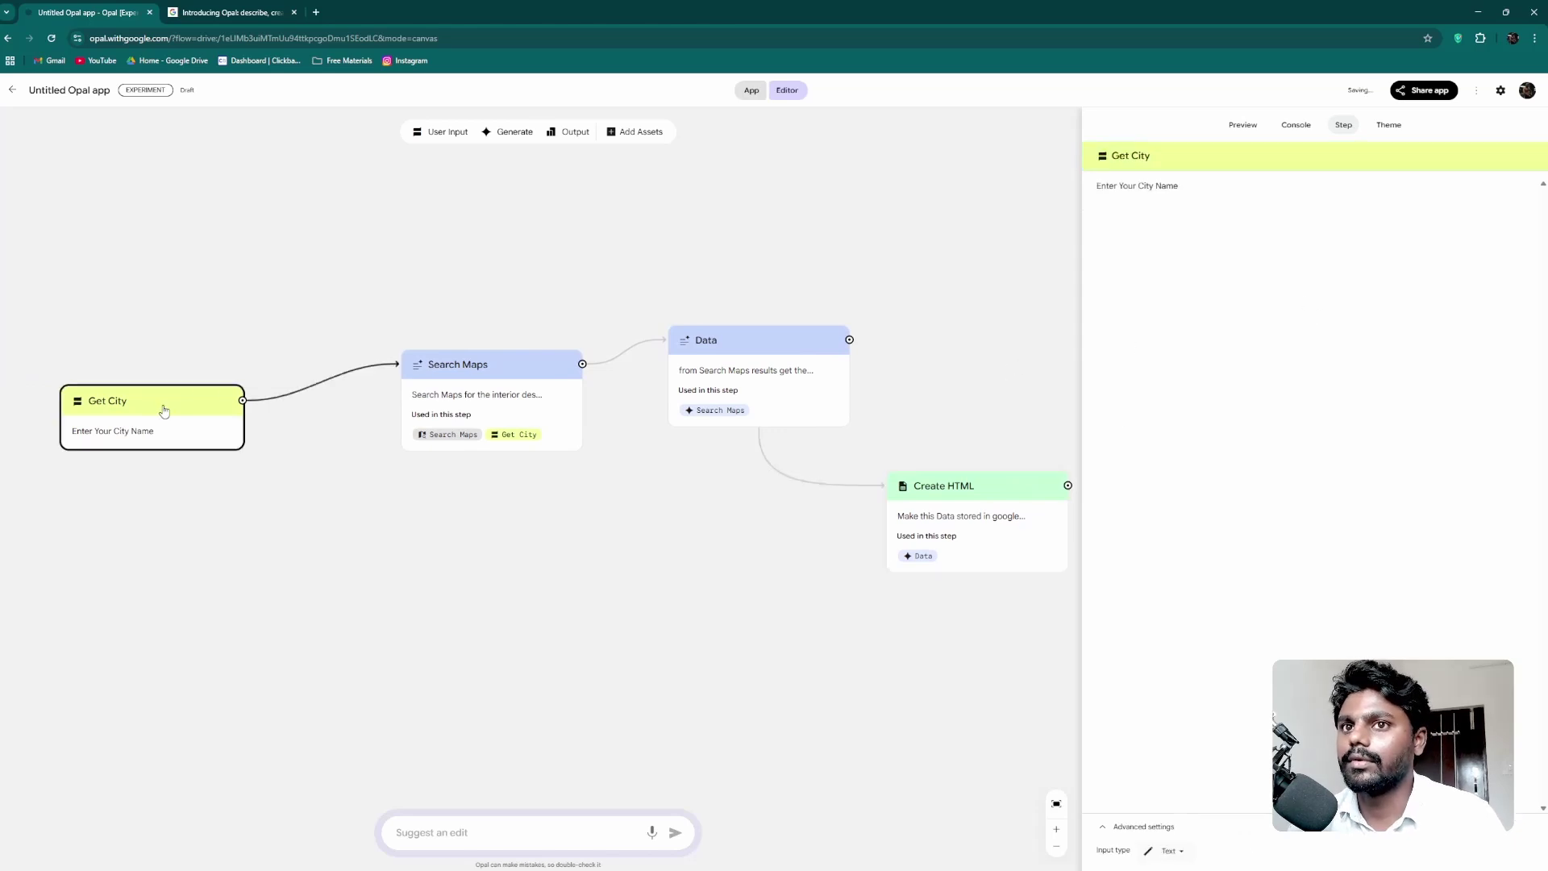
pyautogui.click(1227, 126)
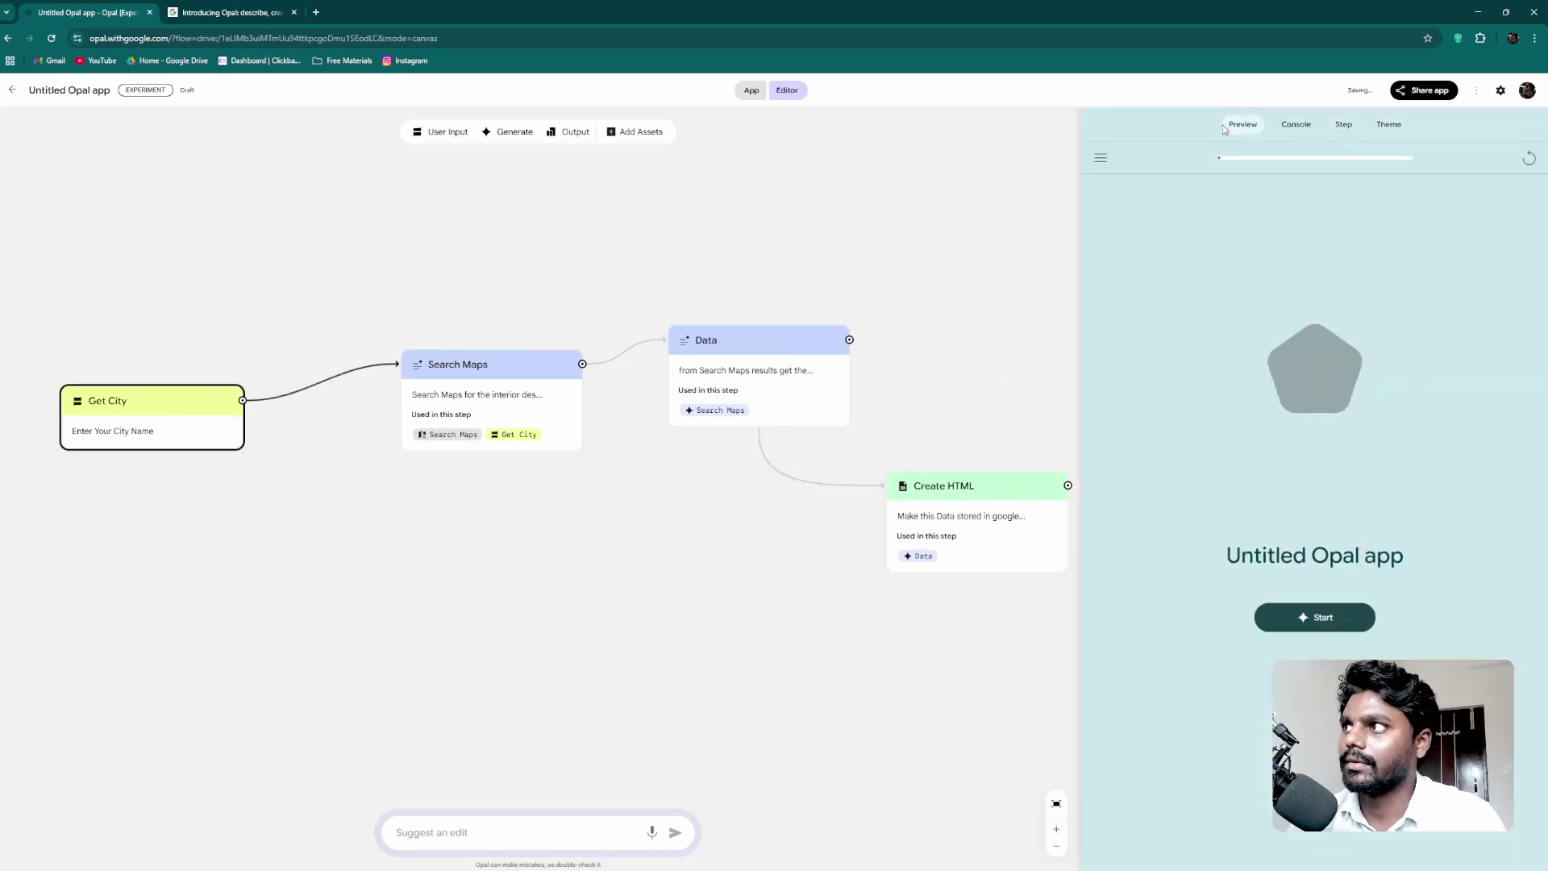
pyautogui.click(781, 340)
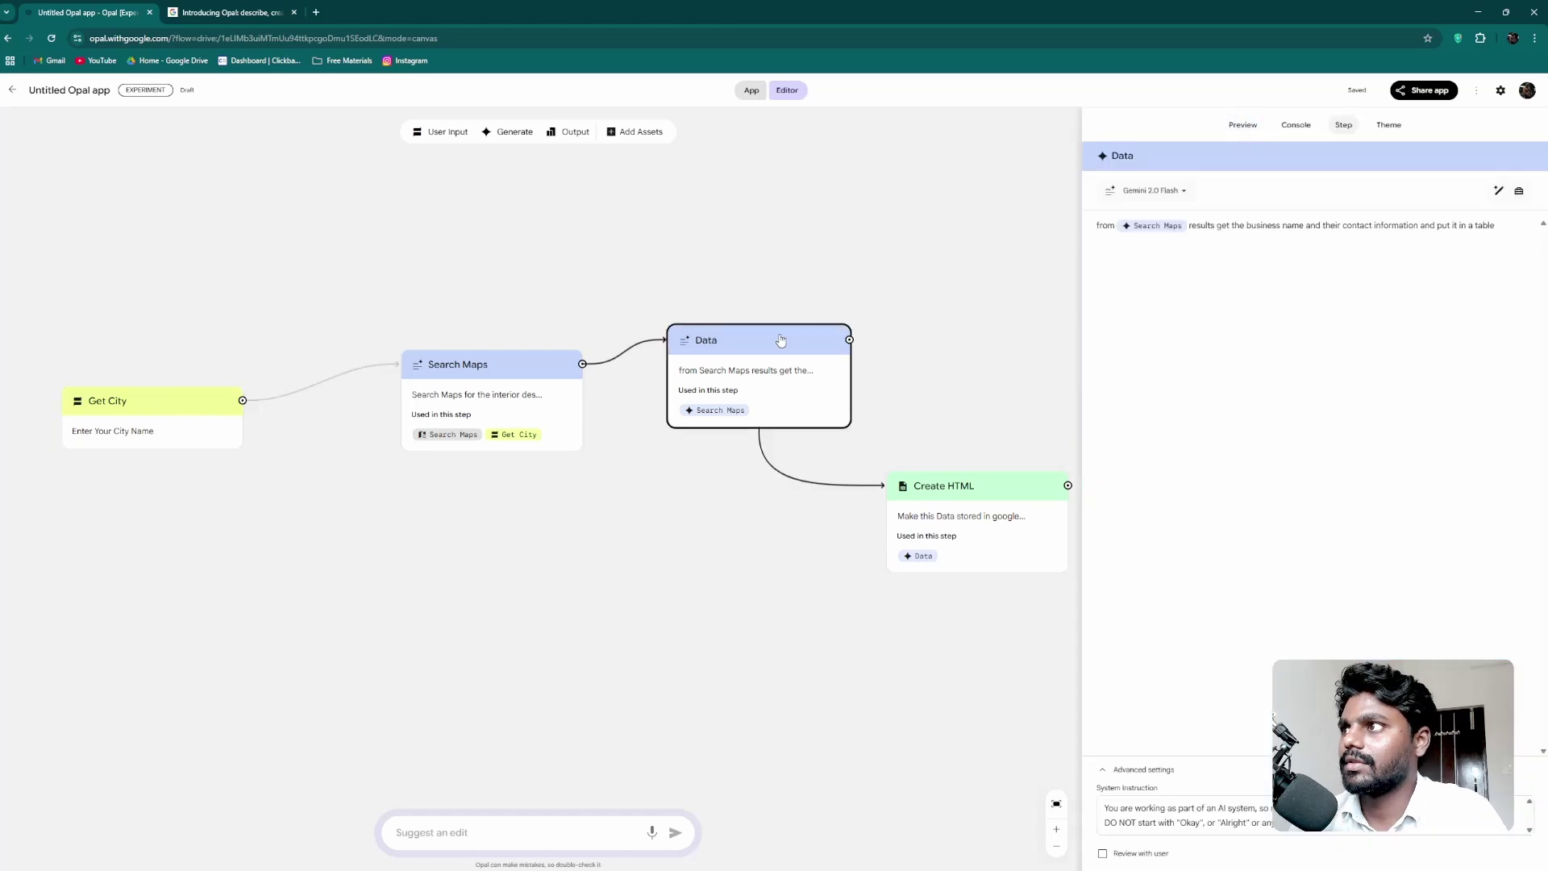
pyautogui.click(1162, 193)
pyautogui.click(1158, 265)
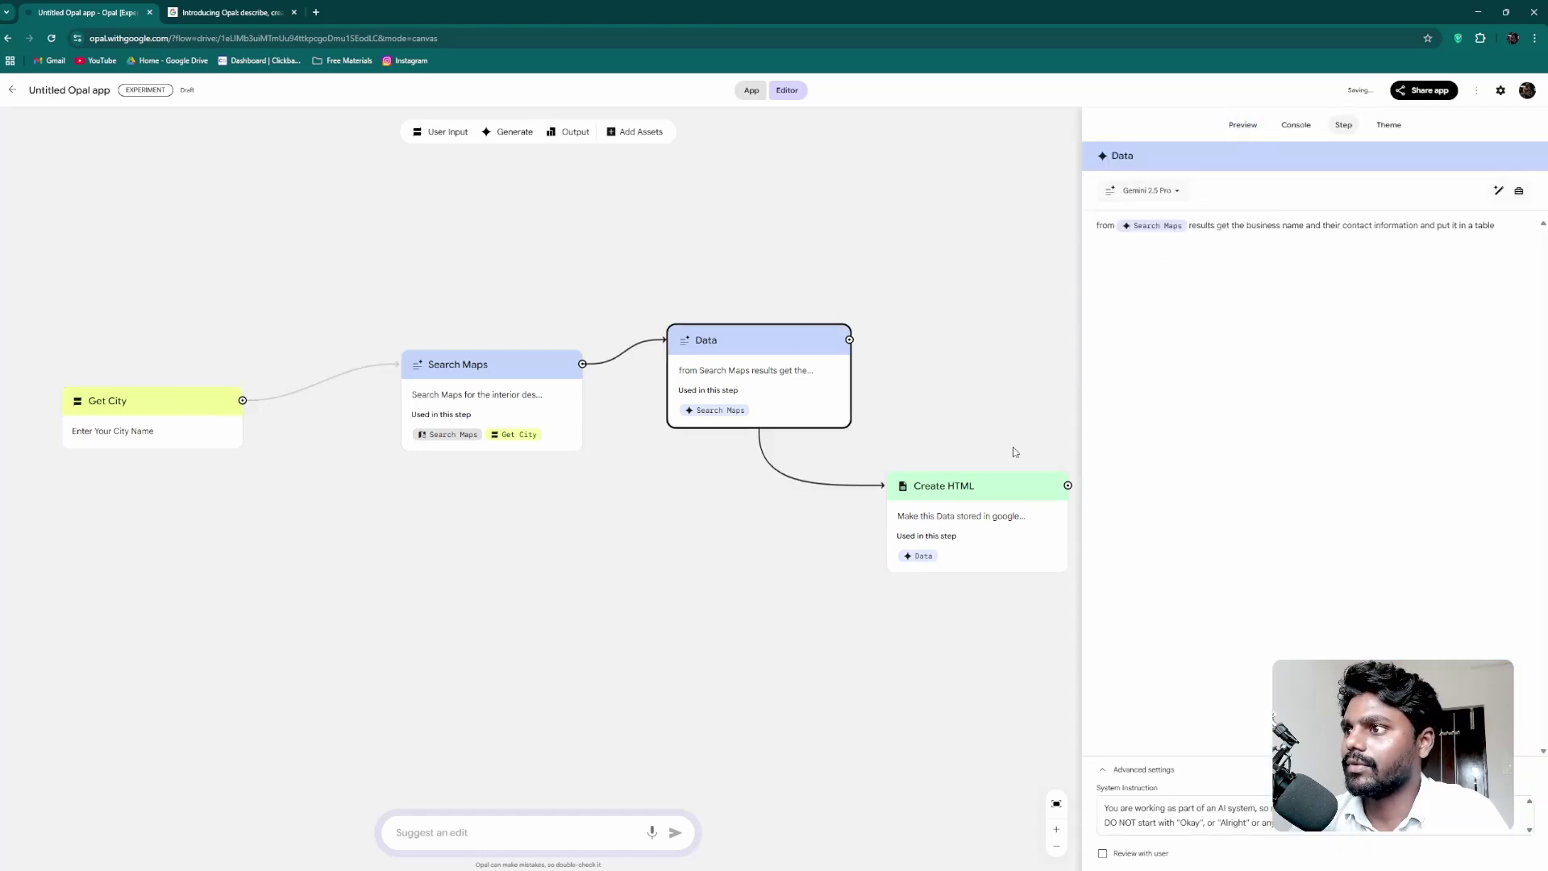
# Run the app in preview and submit "california" as the city name.
pyautogui.click(162, 402)
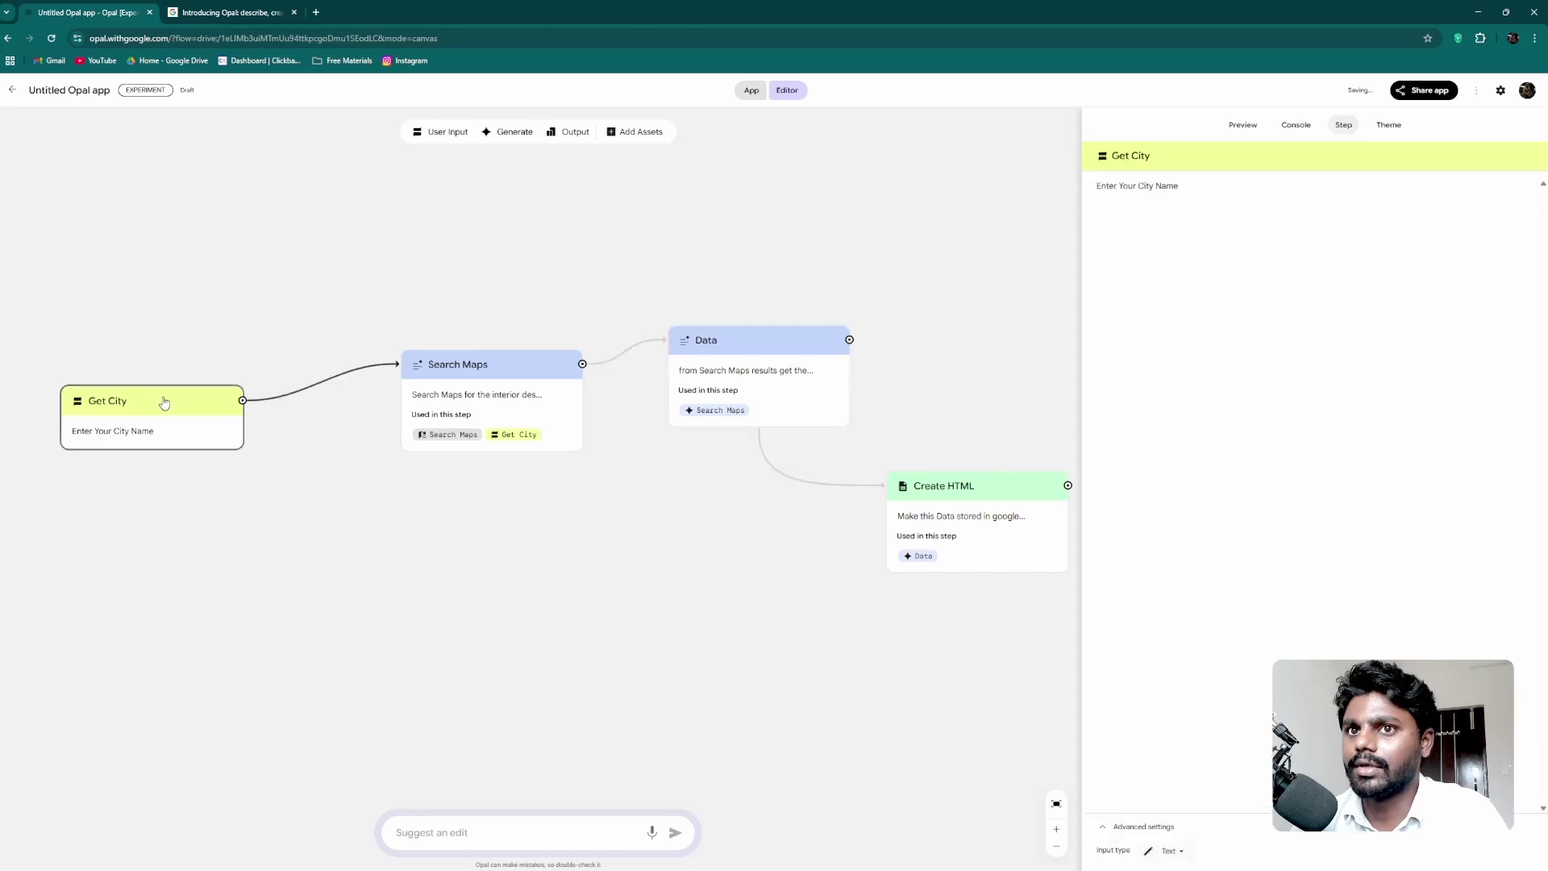
pyautogui.click(1242, 125)
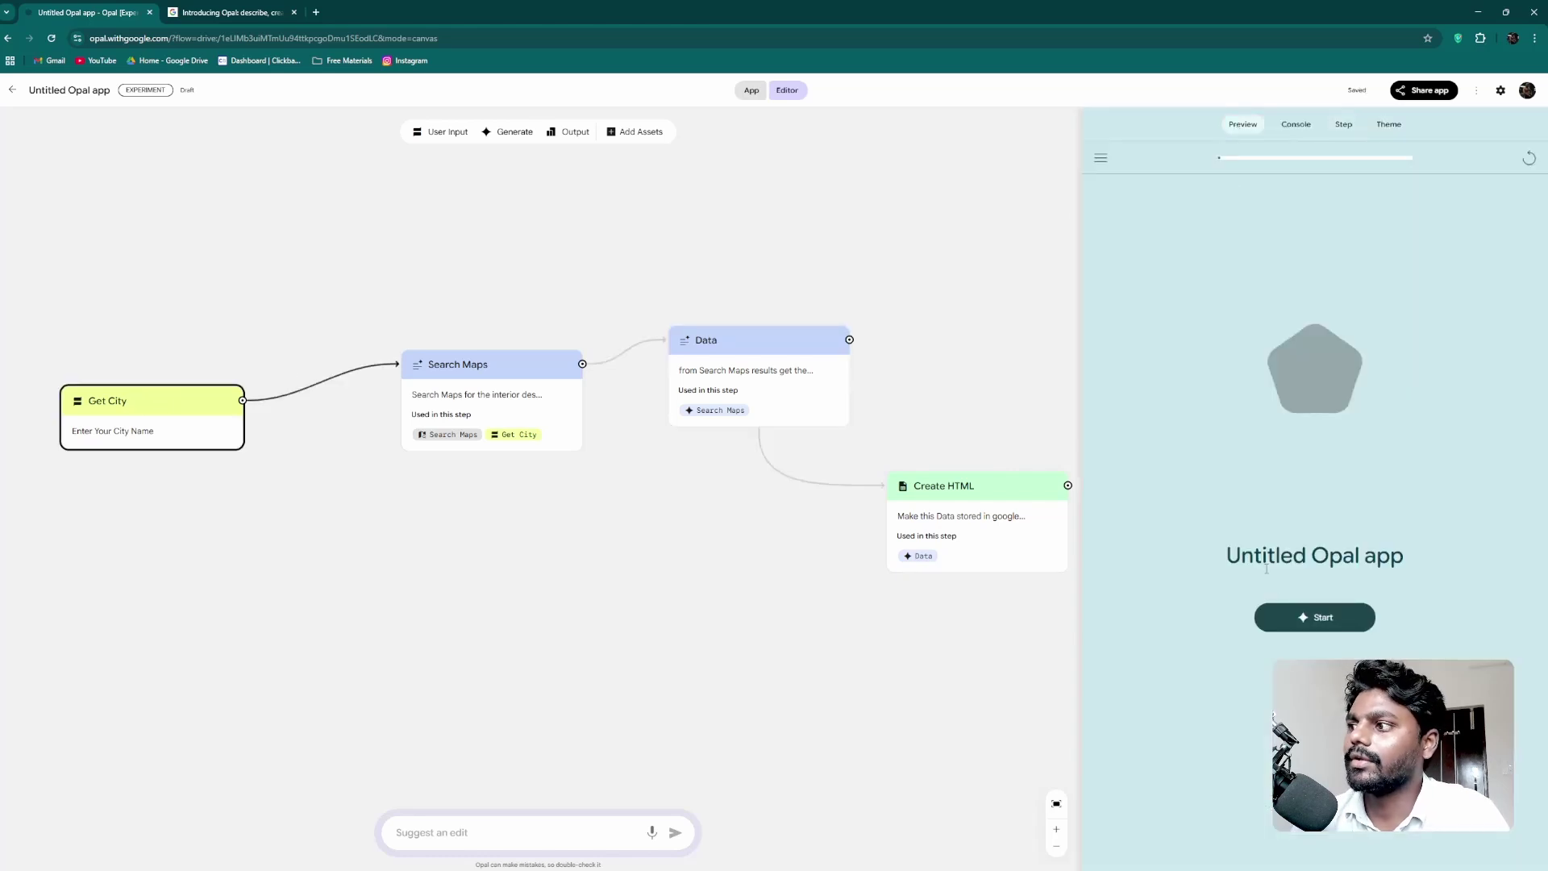
pyautogui.click(1290, 617)
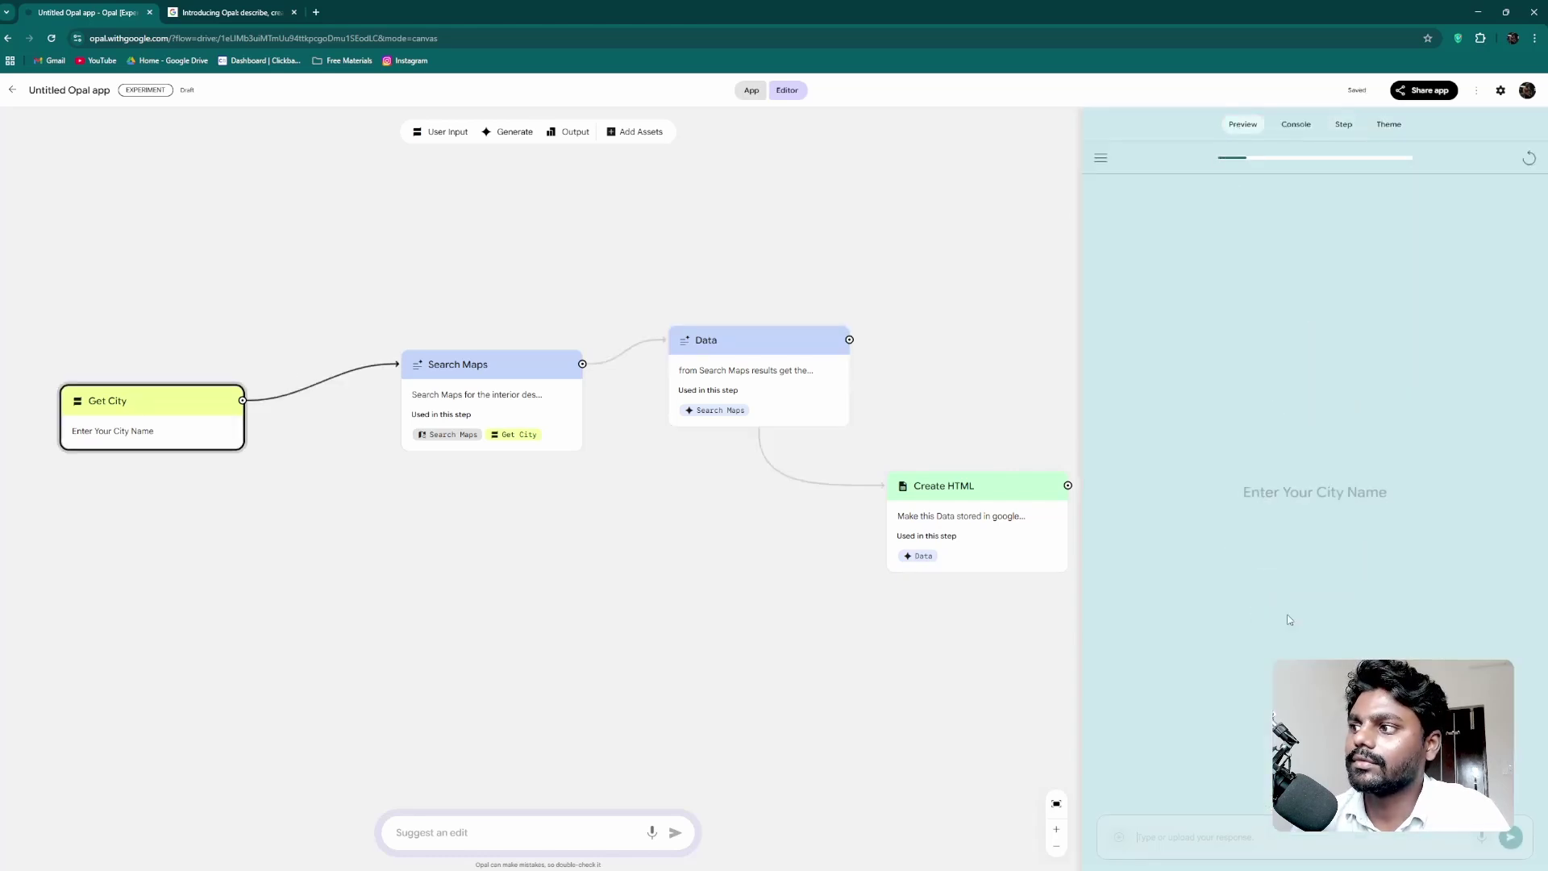
pyautogui.click(1167, 839)
pyautogui.write('california')
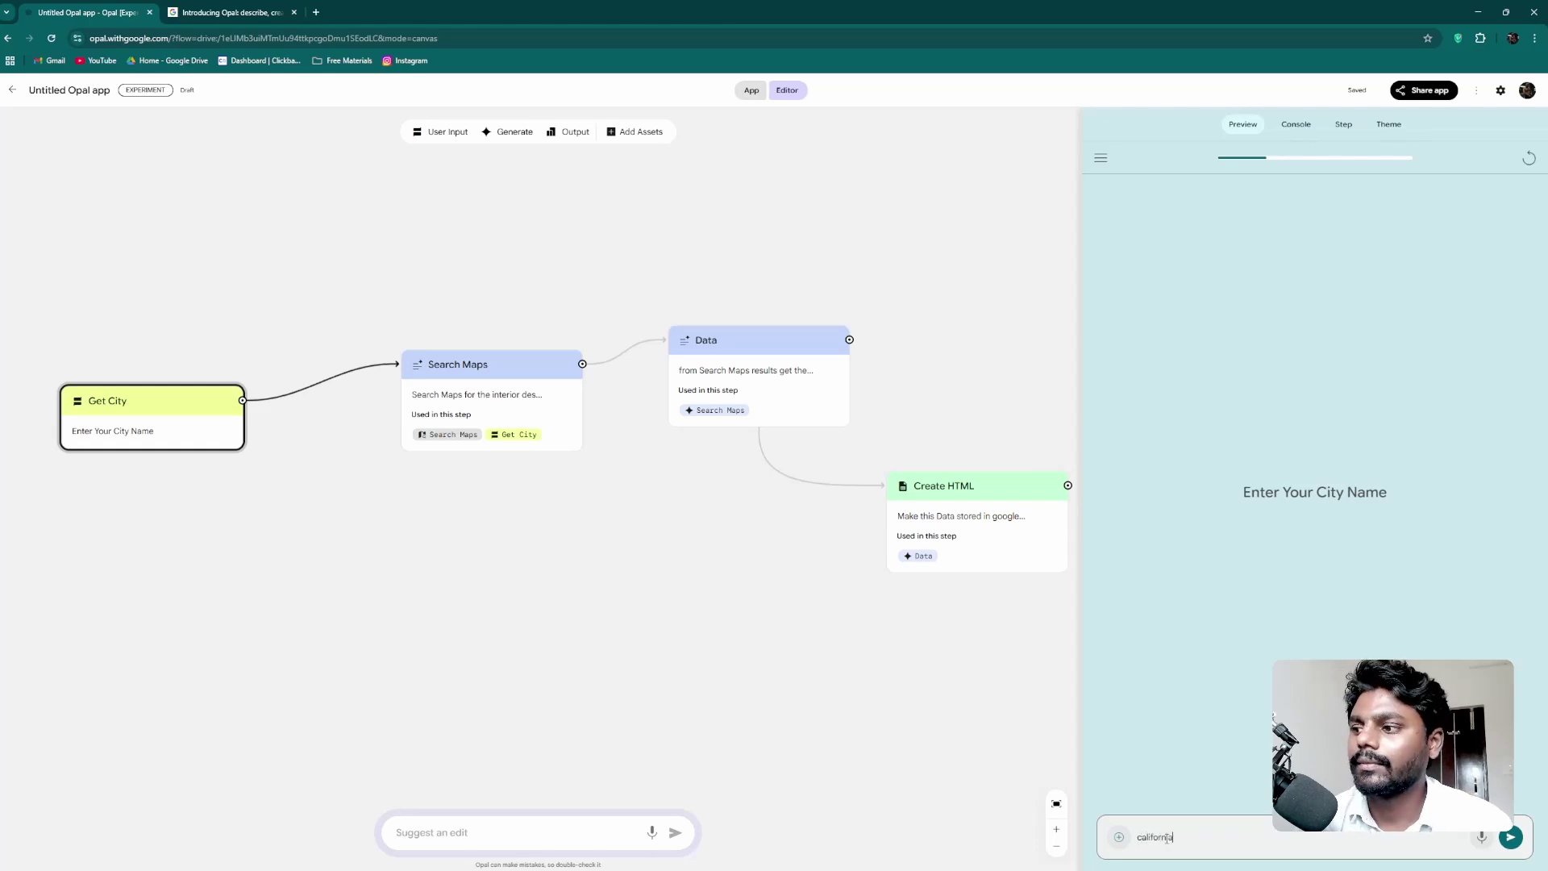
pyautogui.press('Return')
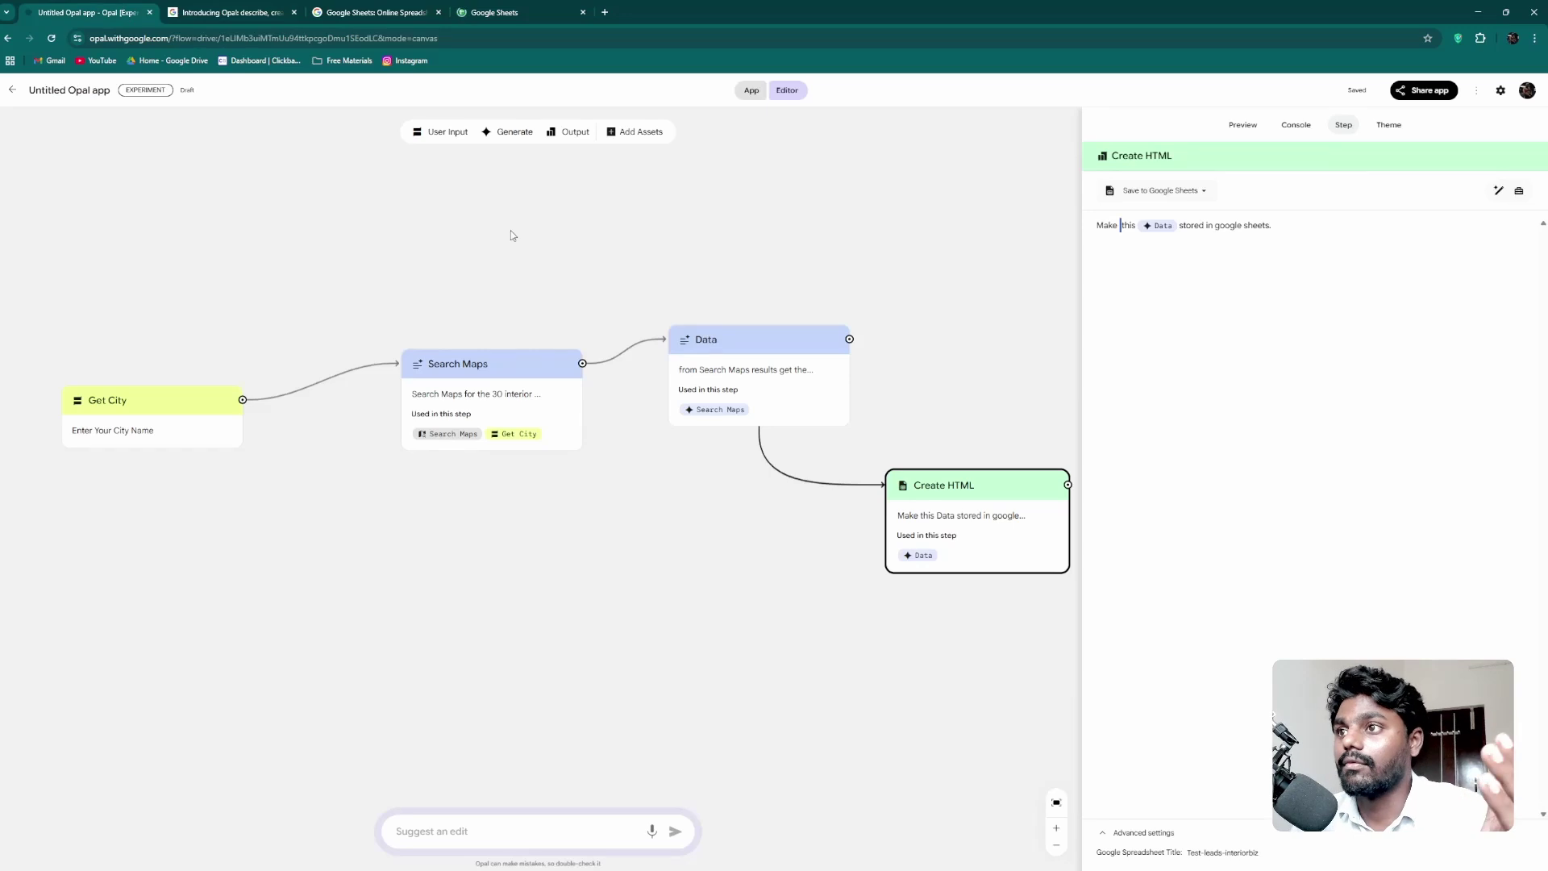
# Switch to Google Sheets to check for the spreadsheet saved by the app.
pyautogui.click(515, 8)
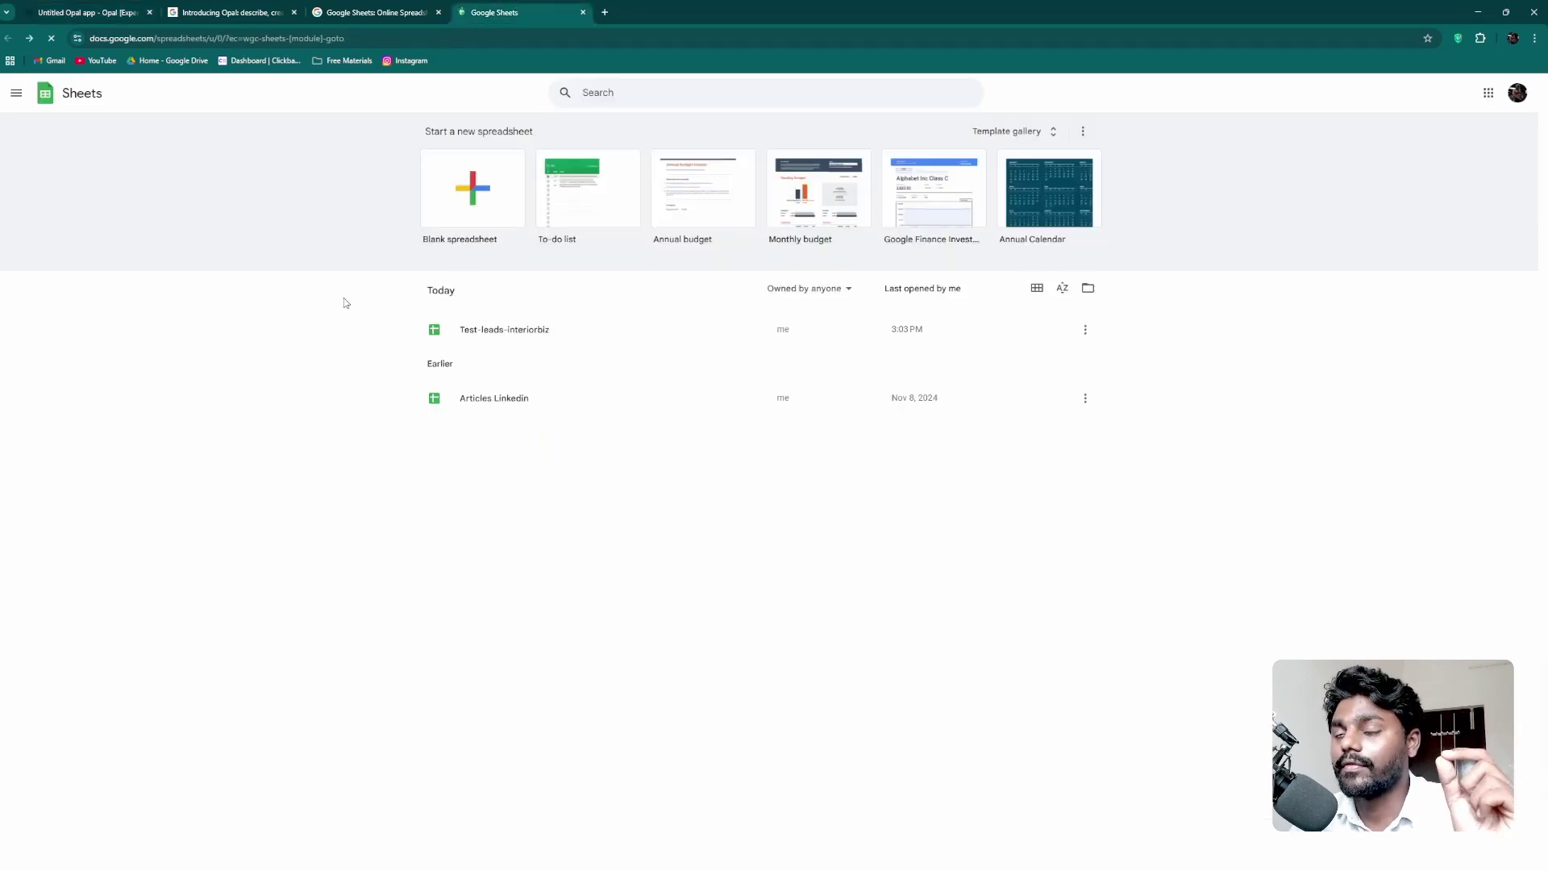